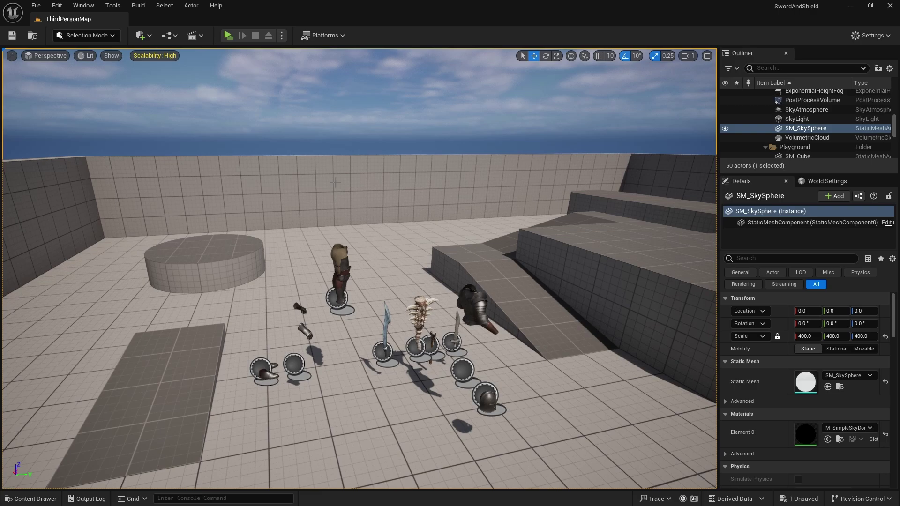
Step: Open the RarityRichText_DT data table and examine the text colours of the Epic and Rare rows
{"action": "left_click", "coordinate": [454, 433]}
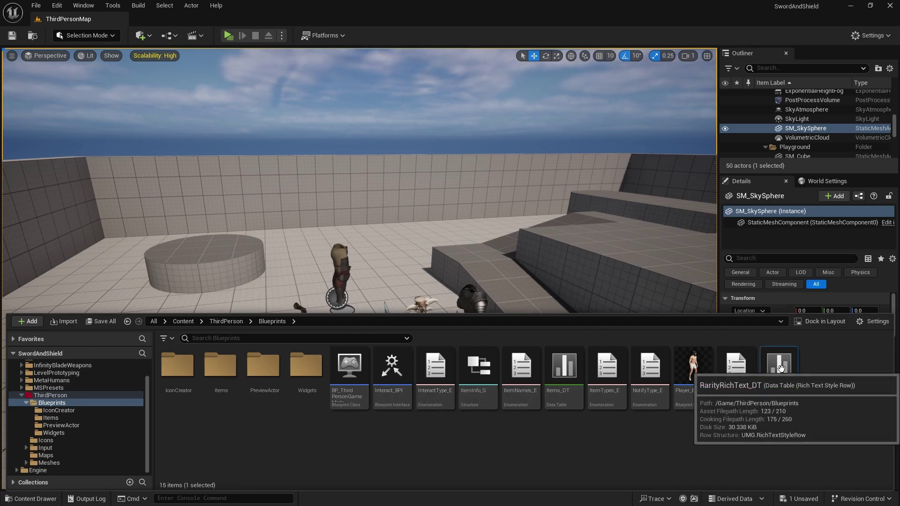
{"action": "double_click", "coordinate": [776, 366]}
{"action": "left_click", "coordinate": [25, 113]}
{"action": "scroll", "coordinate": [382, 423], "scroll_direction": "down", "scroll_amount": 10}
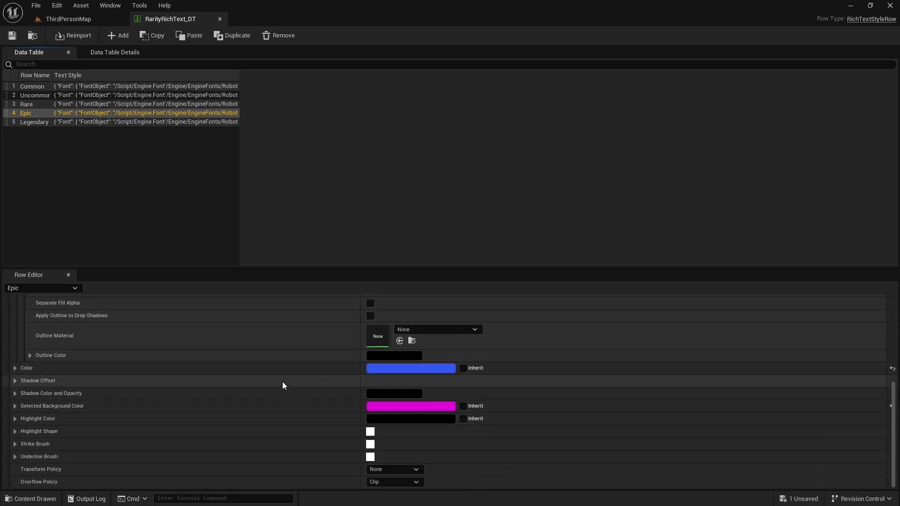
{"action": "left_click", "coordinate": [26, 107]}
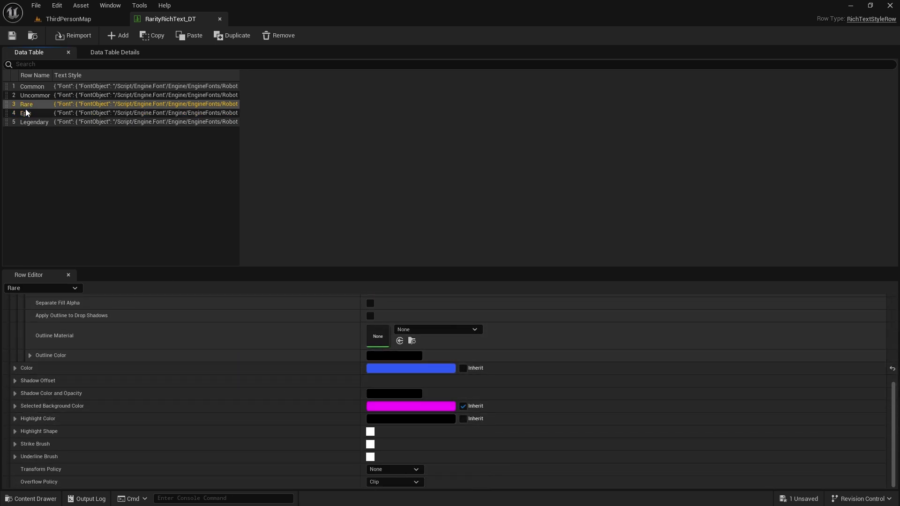
Step: Open the GetRarityColor function in Player_BP and copy the linear hex value DC00B6FF from the Epic slate colour
{"action": "left_click", "coordinate": [99, 21]}
{"action": "double_click", "coordinate": [693, 370]}
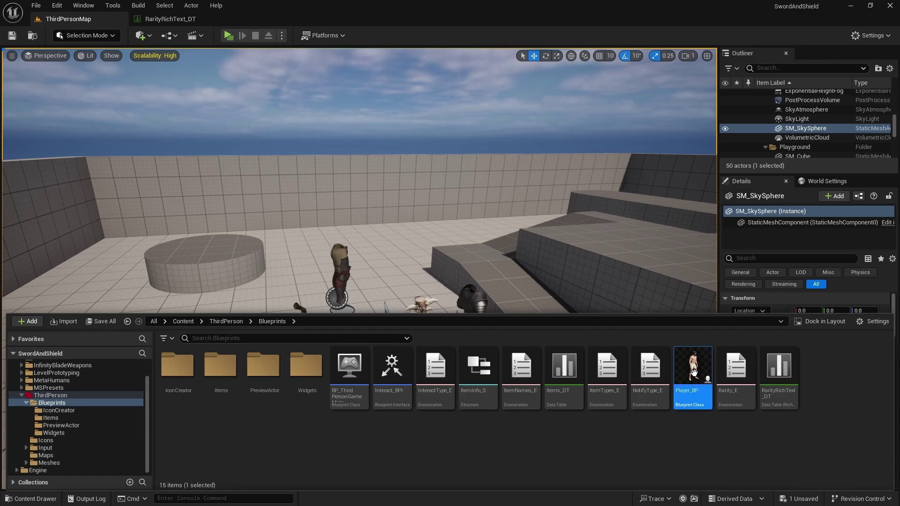
{"action": "double_click", "coordinate": [39, 315]}
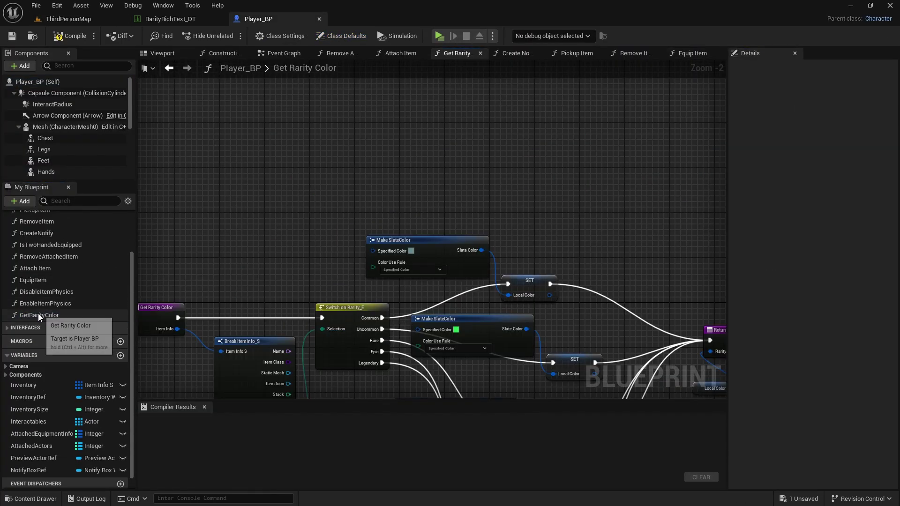
{"action": "scroll", "coordinate": [297, 192], "scroll_direction": "up", "scroll_amount": 2}
{"action": "right_click_drag", "start_coordinate": [323, 244], "coordinate": [306, 214]}
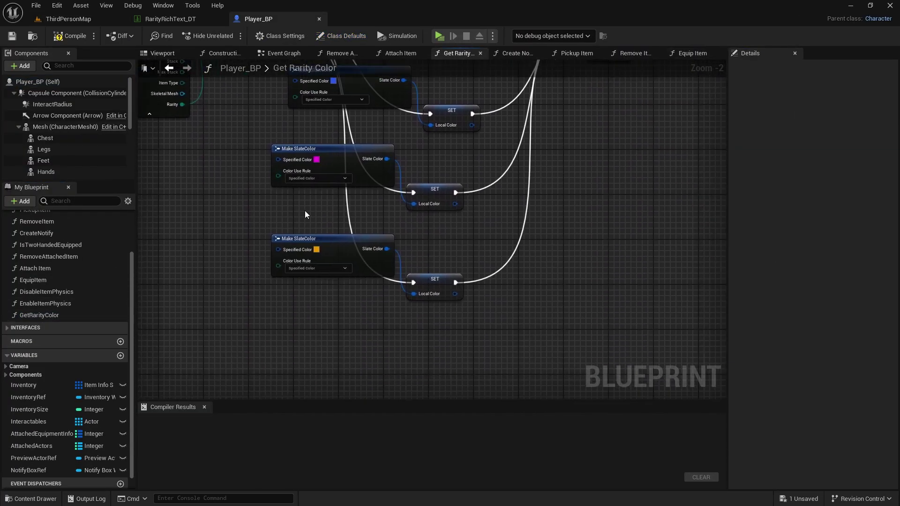
{"action": "left_click", "coordinate": [317, 159]}
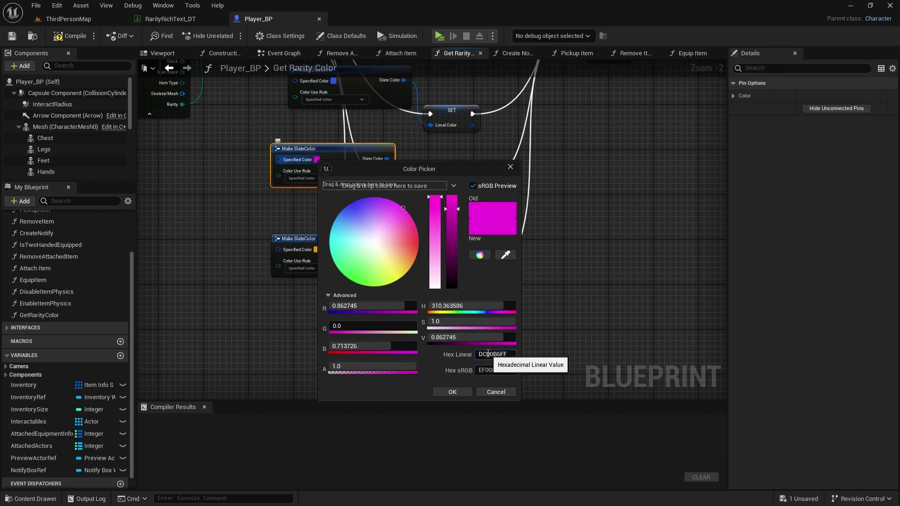
{"action": "left_click", "coordinate": [452, 392]}
Step: Set the Epic row's text colour in RarityRichText_DT to linear hex DC00B6FF, and save and close the data table
{"action": "left_click", "coordinate": [169, 19]}
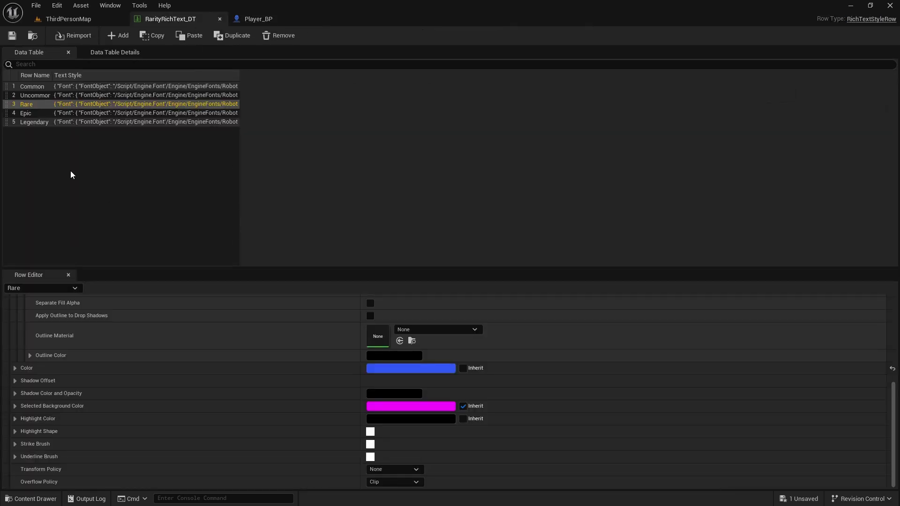
{"action": "left_click", "coordinate": [27, 113]}
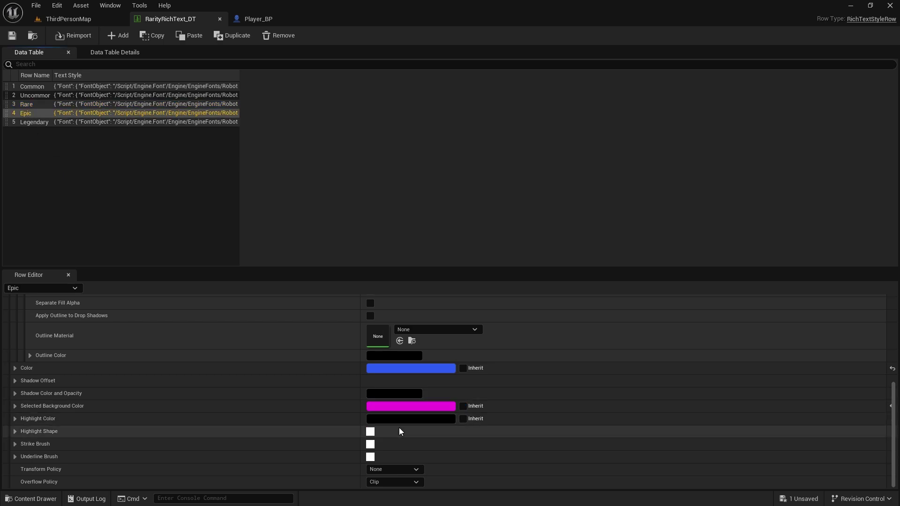
{"action": "left_click", "coordinate": [391, 370]}
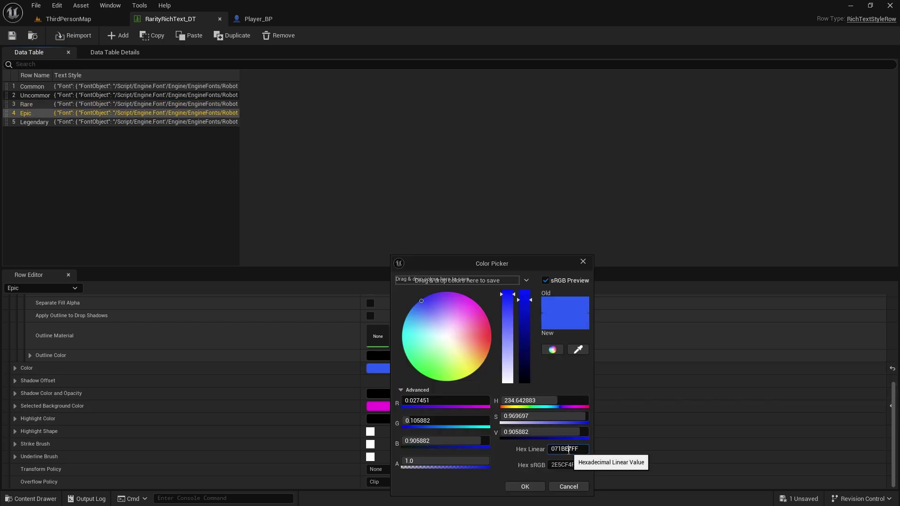
{"action": "key", "text": "ctrl+v"}
{"action": "left_click", "coordinate": [525, 487]}
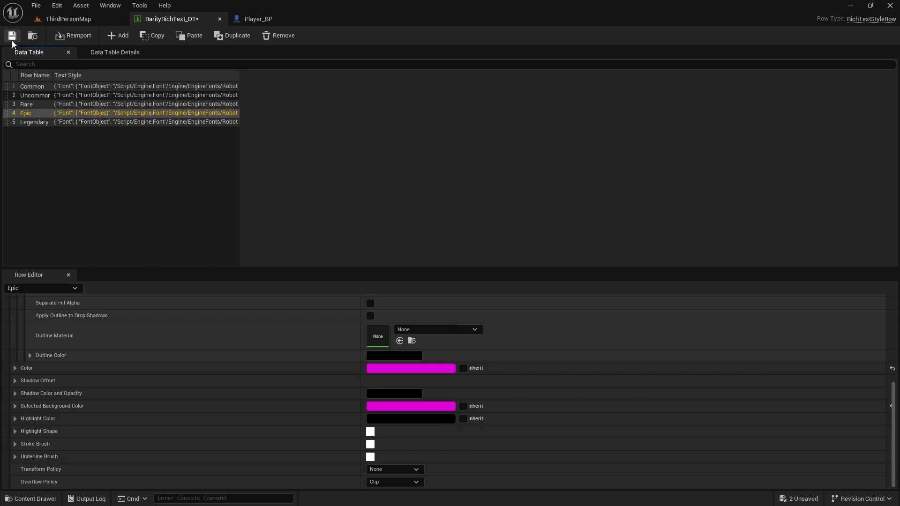
{"action": "left_click", "coordinate": [219, 19]}
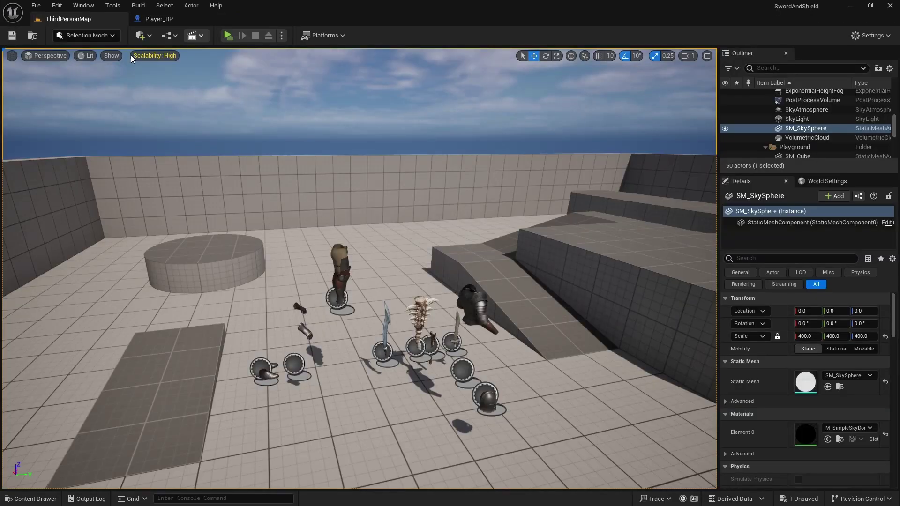
Step: Import LootIcon.png from the desktop into the project's Blueprints content folder
{"action": "key", "text": "ctrl+space"}
{"action": "left_click", "coordinate": [332, 438]}
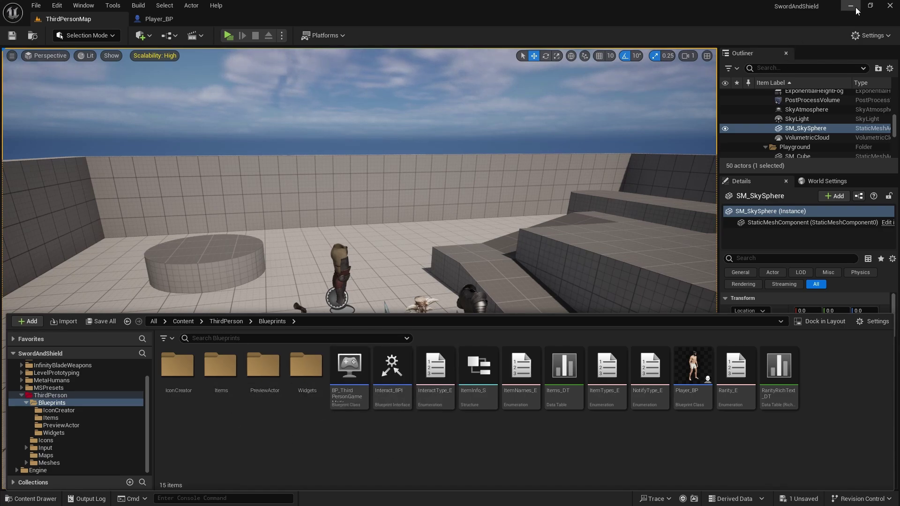
{"action": "left_click", "coordinate": [870, 6]}
{"action": "left_click", "coordinate": [18, 119]}
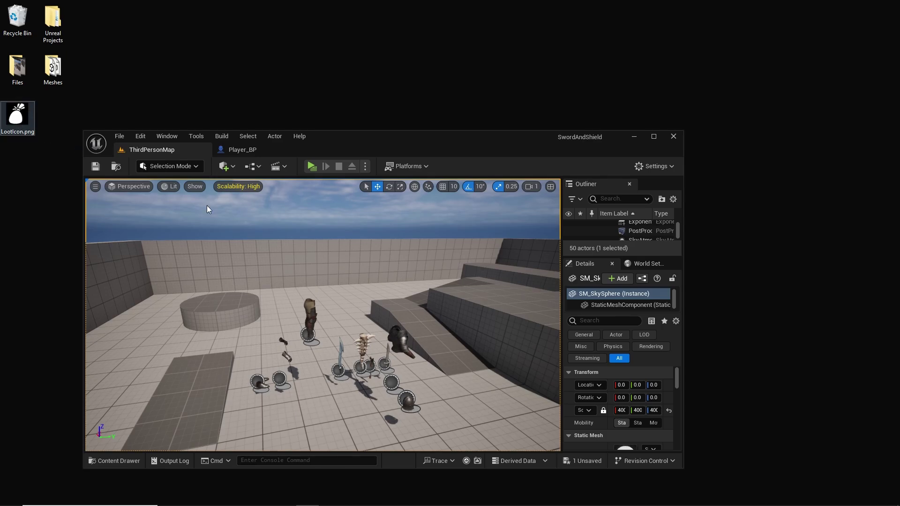
{"action": "left_click", "coordinate": [283, 338]}
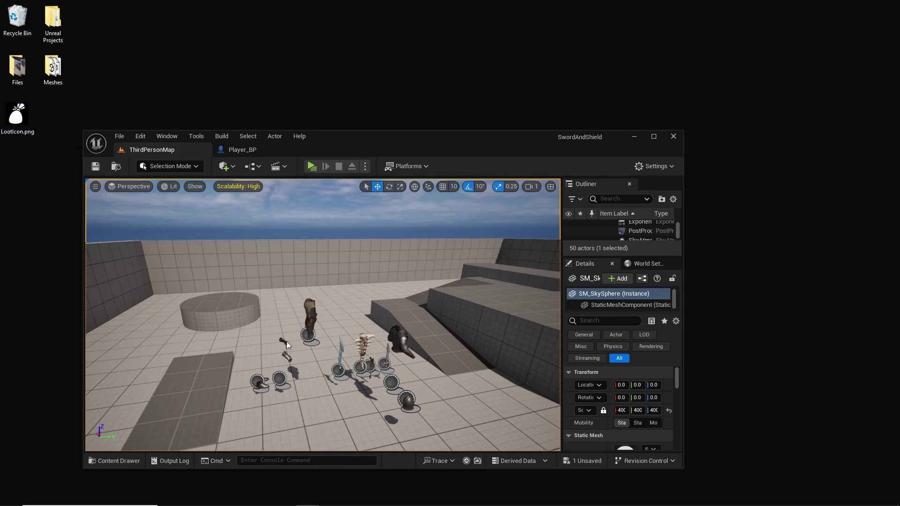
{"action": "key", "text": "ctrl+space"}
{"action": "left_click_drag", "start_coordinate": [285, 395], "coordinate": [285, 435]}
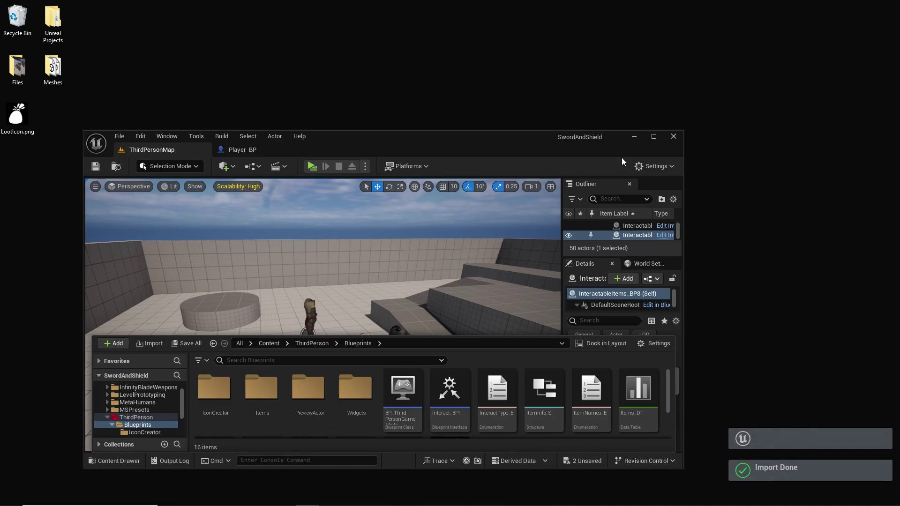
Step: Restore the full-size editor and move the imported LootIcon texture from the Blueprints folder into the Icons folder
{"action": "left_click", "coordinate": [654, 136]}
{"action": "key", "text": "ctrl+space"}
{"action": "left_click_drag", "start_coordinate": [820, 375], "coordinate": [51, 440]}
{"action": "left_click", "coordinate": [73, 461]}
Step: Open the Notify_W widget, assign the LootIcon texture to NotifyImage, and compile and save the widget
{"action": "left_click", "coordinate": [220, 375]}
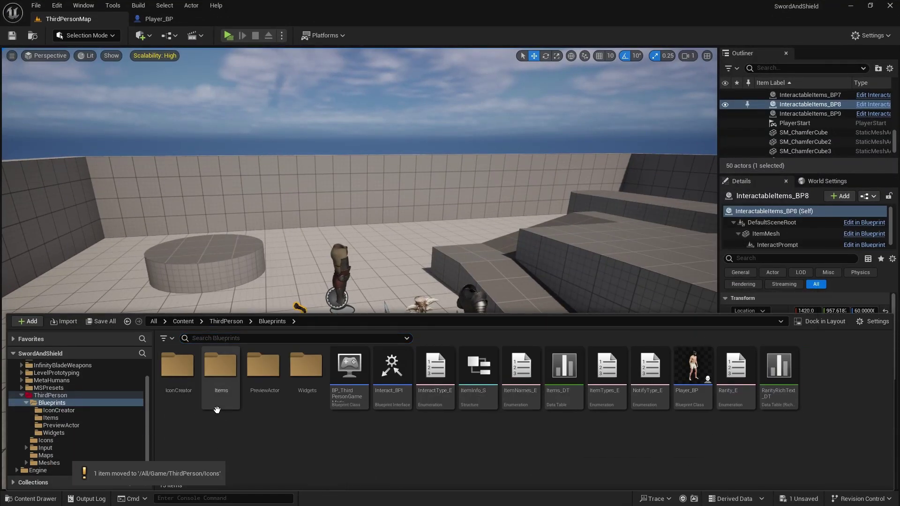
{"action": "double_click", "coordinate": [314, 383]}
{"action": "double_click", "coordinate": [398, 367]}
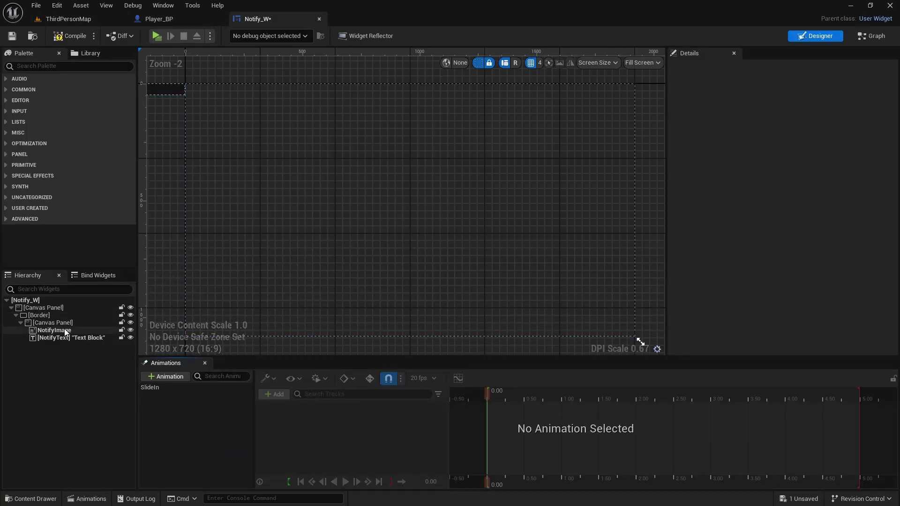
{"action": "left_click", "coordinate": [65, 332]}
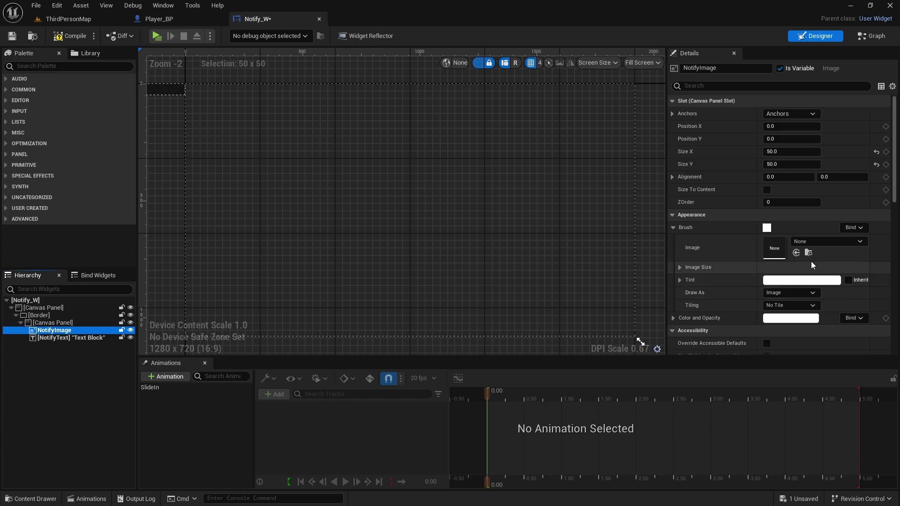
{"action": "left_click", "coordinate": [814, 242]}
{"action": "type", "text": "loot"}
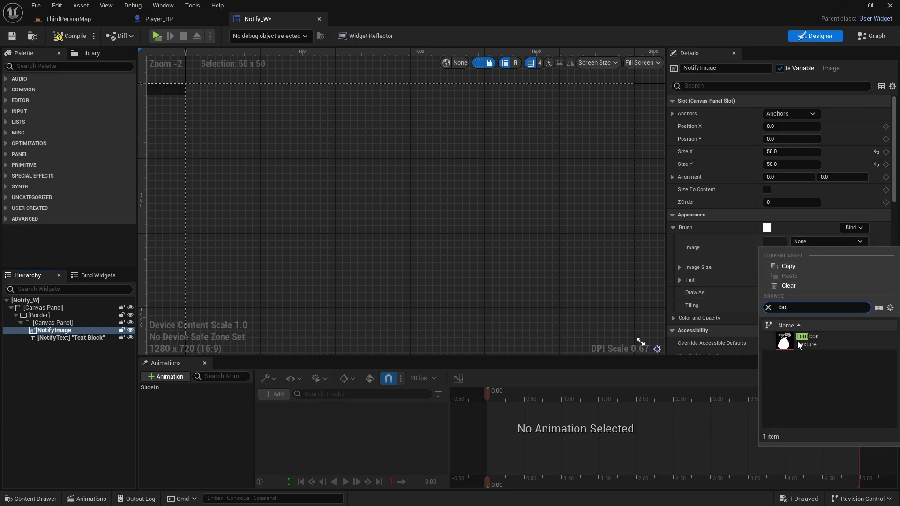
{"action": "left_click", "coordinate": [797, 341]}
{"action": "scroll", "coordinate": [260, 159], "scroll_direction": "up", "scroll_amount": 7}
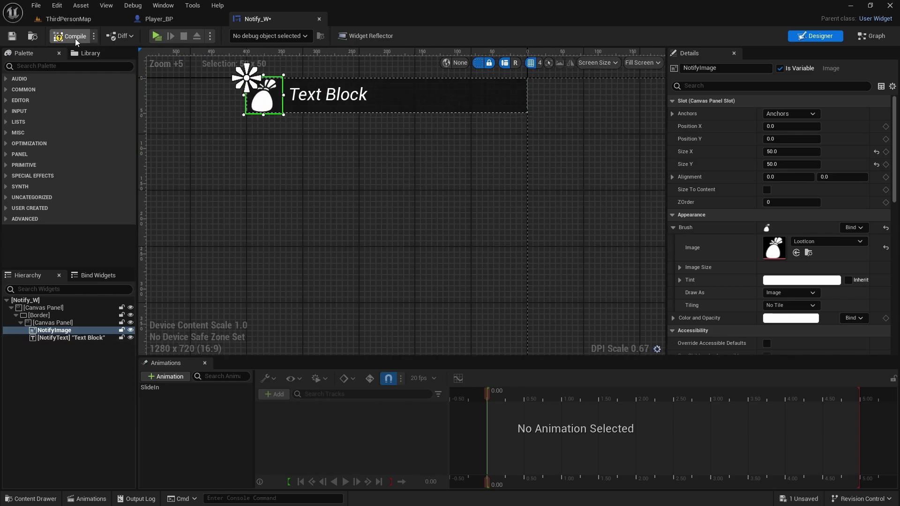
{"action": "left_click", "coordinate": [12, 36]}
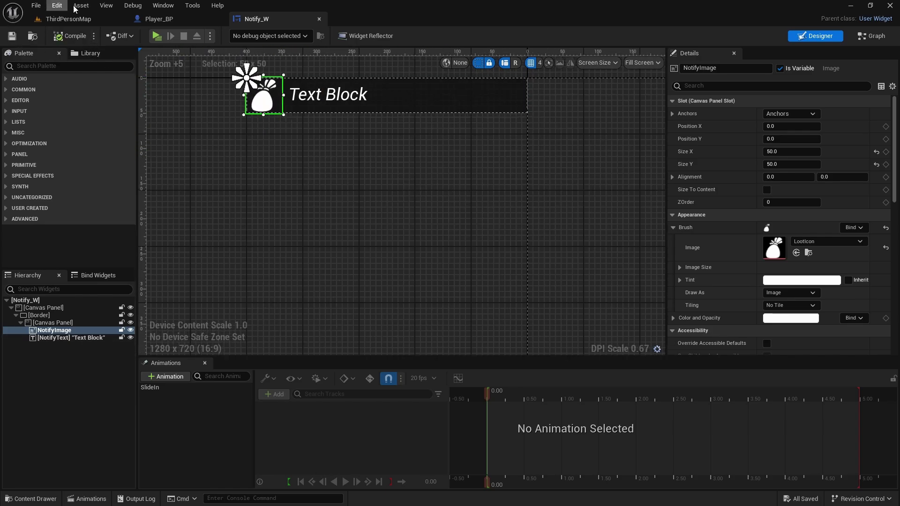
Step: Play-test the level from Player_BP by picking up five items and checking the loot notifications with the inventory open and closed
{"action": "left_click", "coordinate": [155, 20]}
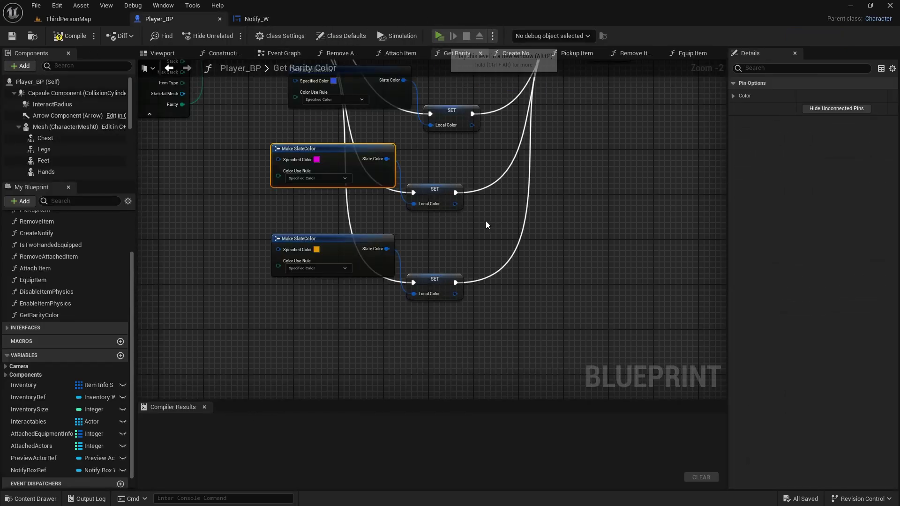
{"action": "key", "text": "w"}
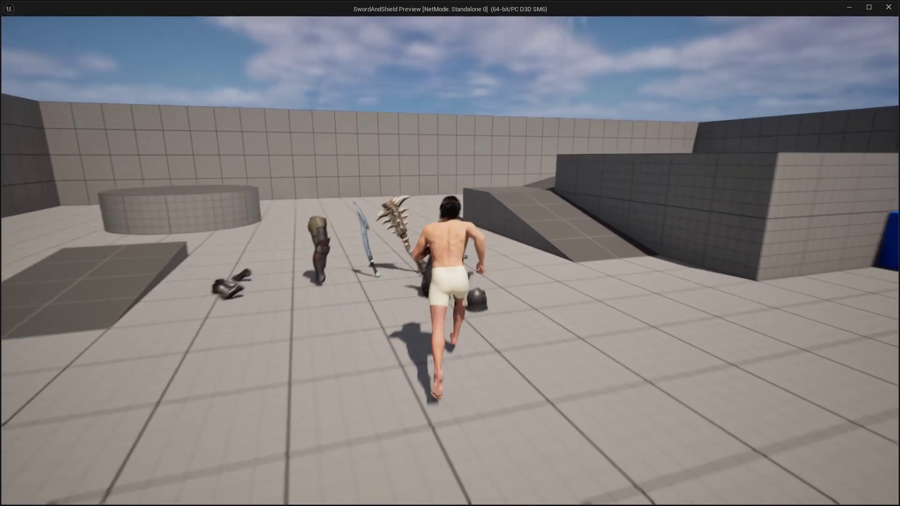
{"action": "key", "text": "e"}
{"action": "key", "text": "e"}
{"action": "key", "text": "e"}
{"action": "key", "text": "a"}
{"action": "key", "text": "e"}
{"action": "key", "text": "e"}
{"action": "key", "text": "i"}
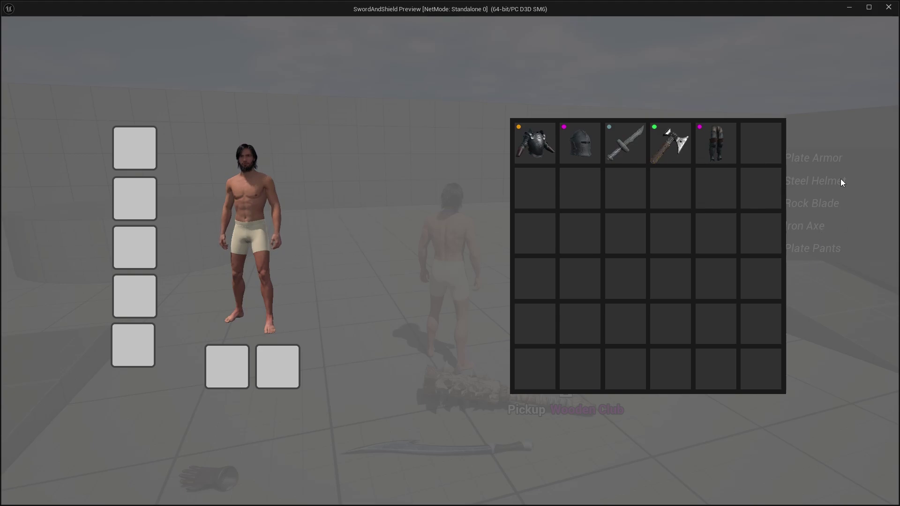
{"action": "key", "text": "i"}
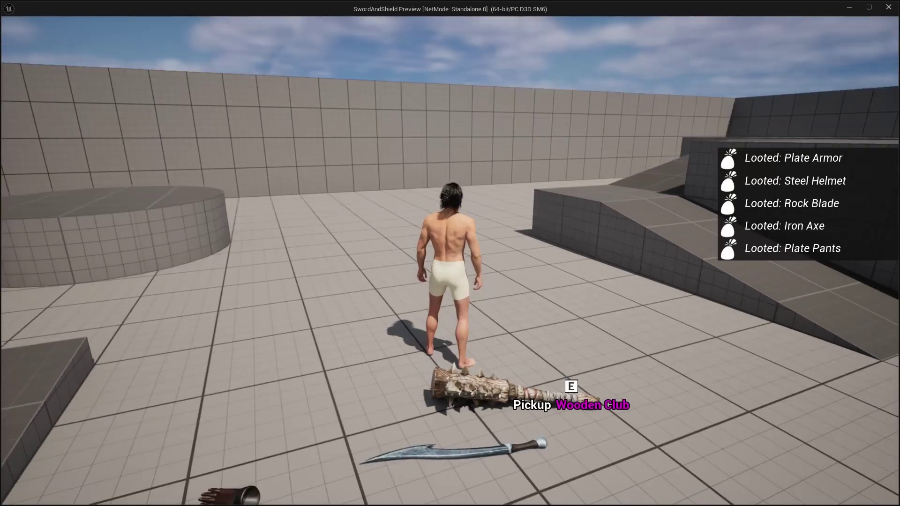
{"action": "key", "text": "Escape"}
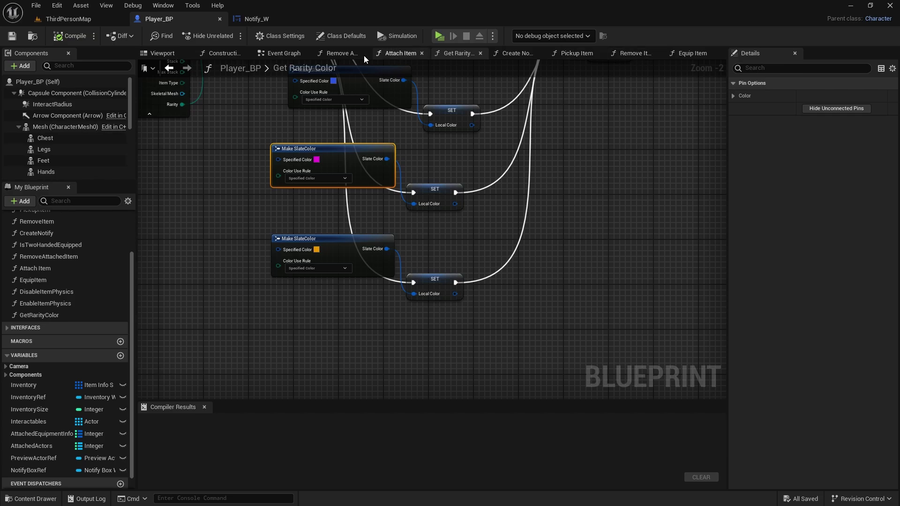
Step: Set the ZOrder of the notification box's Add to Viewport node to 1 in Player_BP's Event Graph, and compile and save
{"action": "left_click", "coordinate": [286, 53]}
{"action": "right_click_drag", "start_coordinate": [514, 208], "coordinate": [556, 150]}
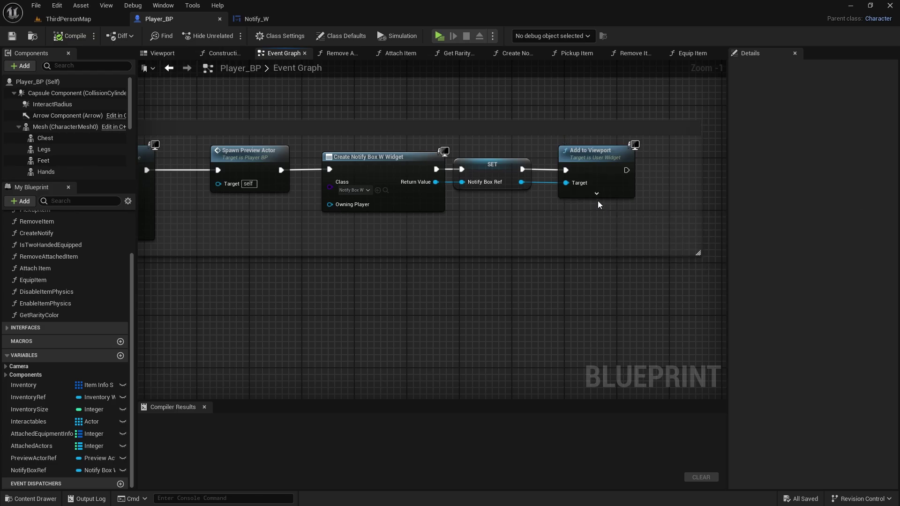
{"action": "left_click", "coordinate": [595, 198]}
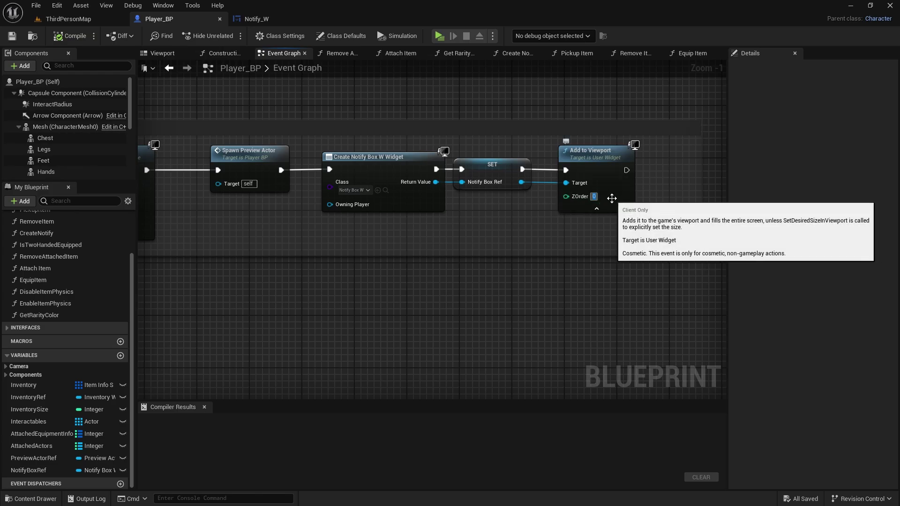
{"action": "type", "text": "1"}
{"action": "key", "text": "Return"}
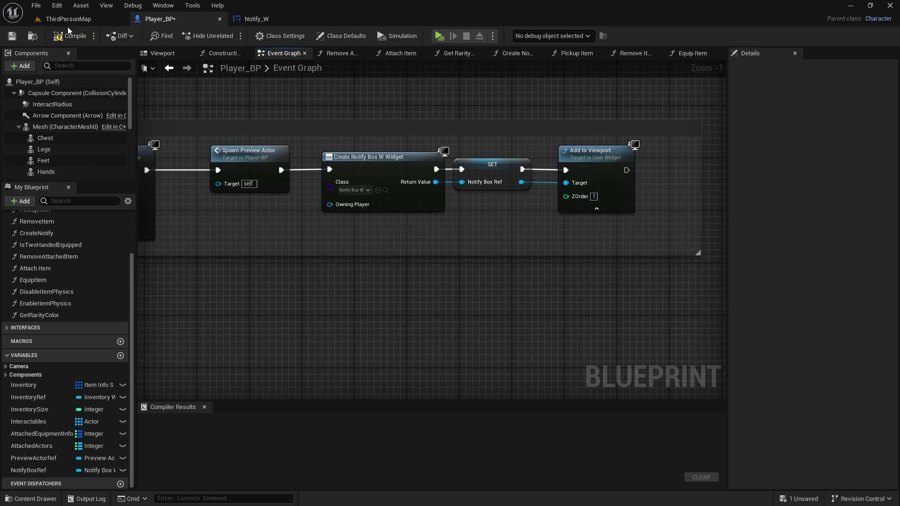
{"action": "left_click", "coordinate": [69, 37]}
{"action": "left_click", "coordinate": [12, 36]}
Step: Run the game preview again, loot four items and check how the notifications layer over the open inventory
{"action": "scroll", "coordinate": [212, 211], "scroll_direction": "down", "scroll_amount": 1}
{"action": "right_click_drag", "start_coordinate": [224, 218], "coordinate": [261, 193]}
{"action": "scroll", "coordinate": [376, 205], "scroll_direction": "down", "scroll_amount": 1}
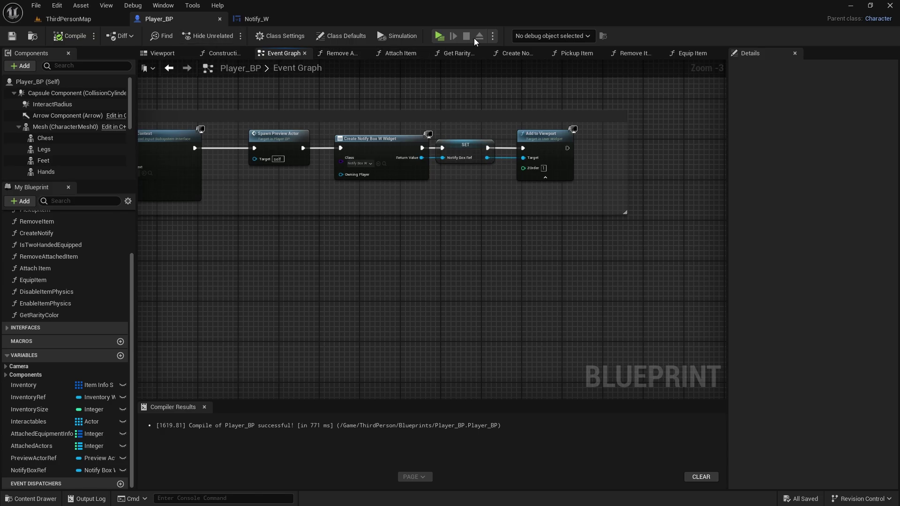
{"action": "left_click", "coordinate": [439, 36]}
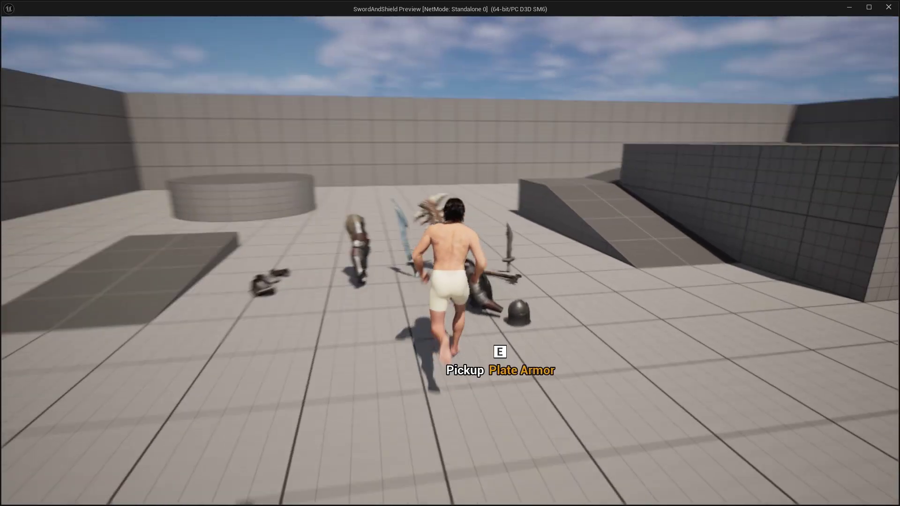
{"action": "key", "text": "e"}
{"action": "key", "text": "Tab"}
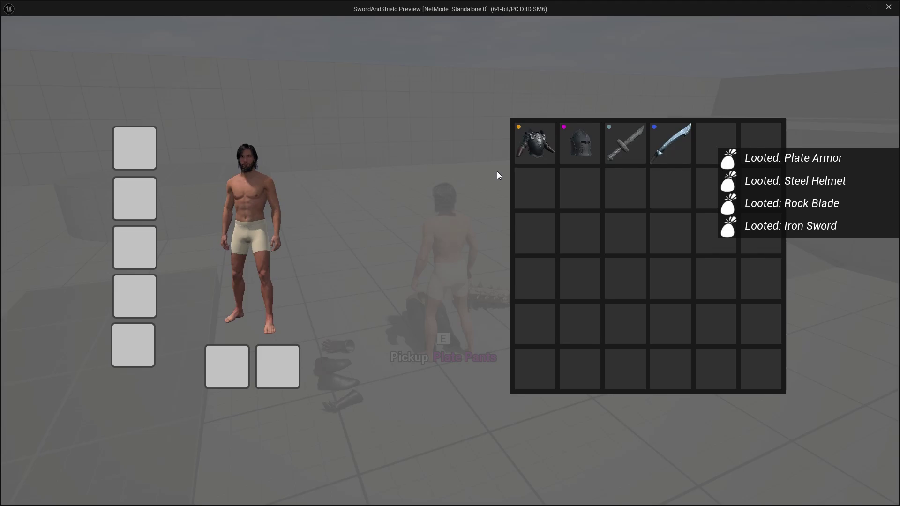
{"action": "key", "text": "Tab"}
{"action": "key", "text": "Escape"}
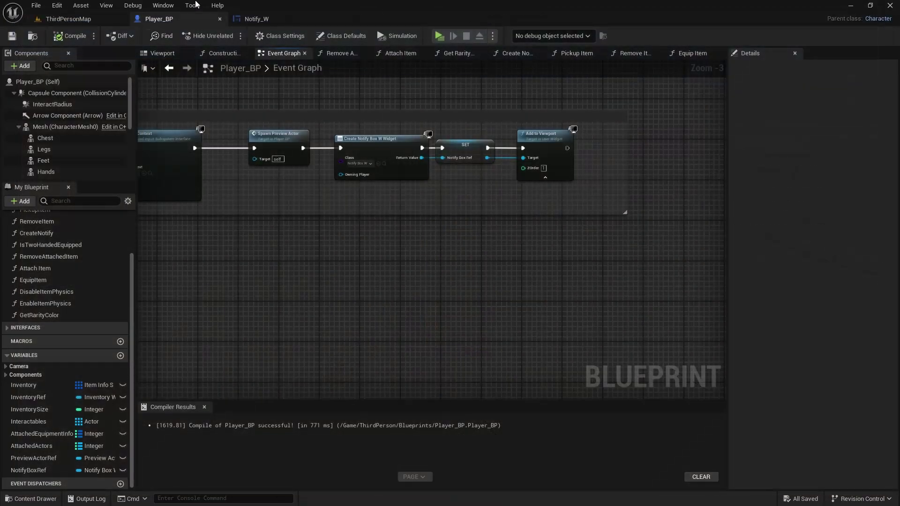
Step: In Notify_W's Event Graph, delete both Delay nodes, the reverse Play Animation with its Slide In variable, and Remove from Parent from the SlideNotify chain
{"action": "left_click", "coordinate": [275, 18]}
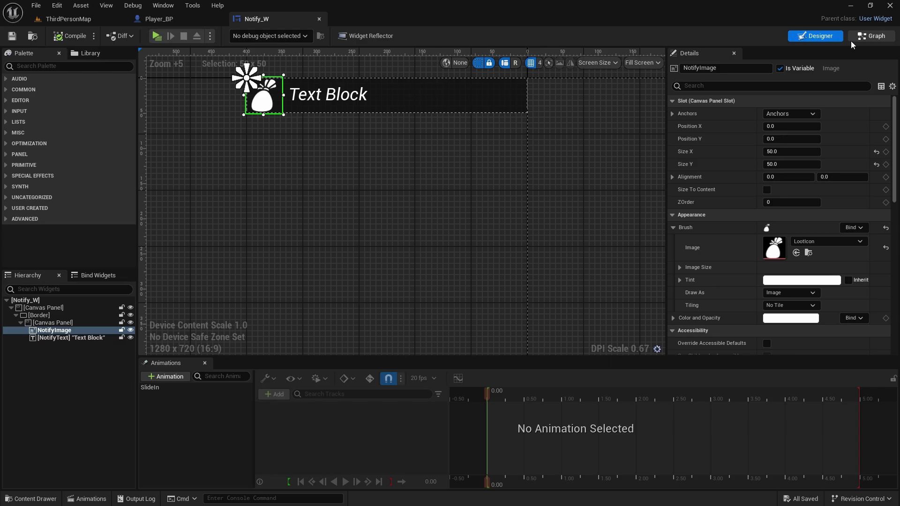
{"action": "left_click", "coordinate": [871, 36]}
{"action": "scroll", "coordinate": [450, 293], "scroll_direction": "up", "scroll_amount": 2}
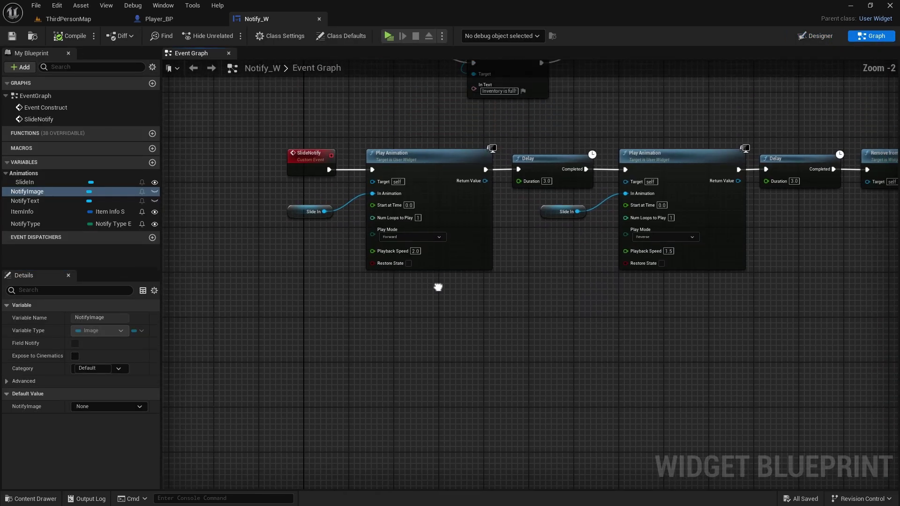
{"action": "right_click_drag", "start_coordinate": [438, 287], "coordinate": [463, 373]}
{"action": "left_click", "coordinate": [422, 234]}
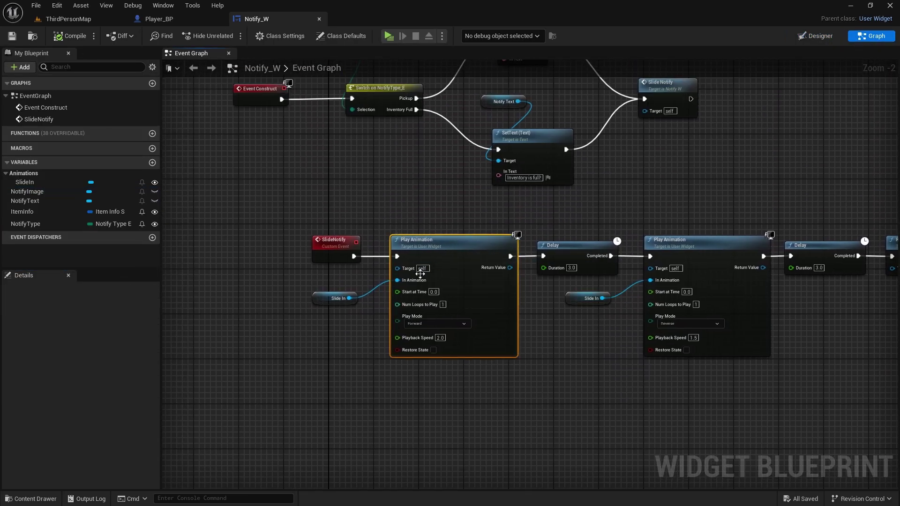
{"action": "right_click_drag", "start_coordinate": [547, 304], "coordinate": [475, 247]}
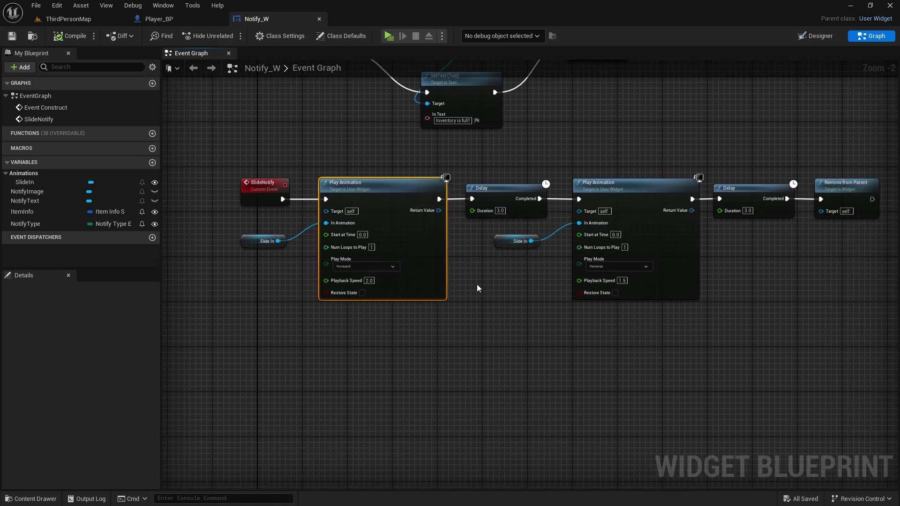
{"action": "left_click", "coordinate": [501, 286]}
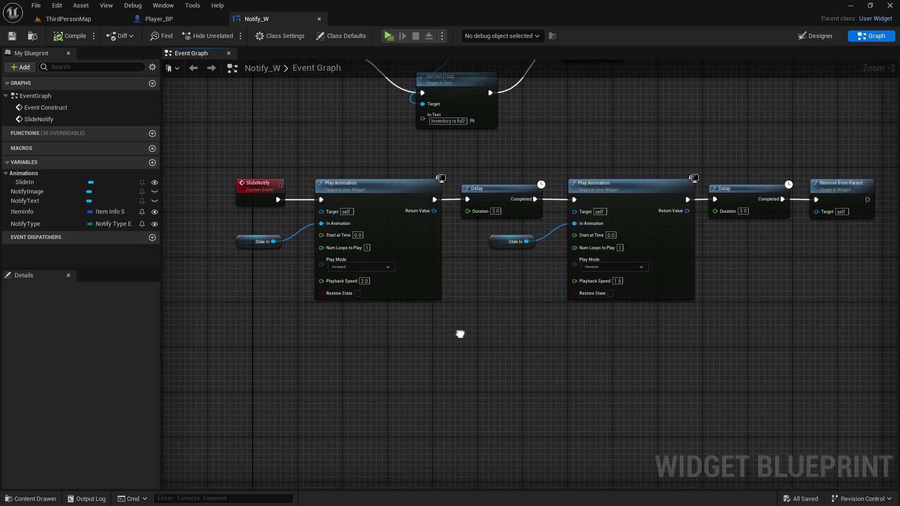
{"action": "right_click_drag", "start_coordinate": [519, 271], "coordinate": [467, 277]}
{"action": "left_click_drag", "start_coordinate": [453, 275], "coordinate": [827, 161]}
{"action": "key", "text": "Delete"}
{"action": "right_click_drag", "start_coordinate": [428, 251], "coordinate": [490, 228]}
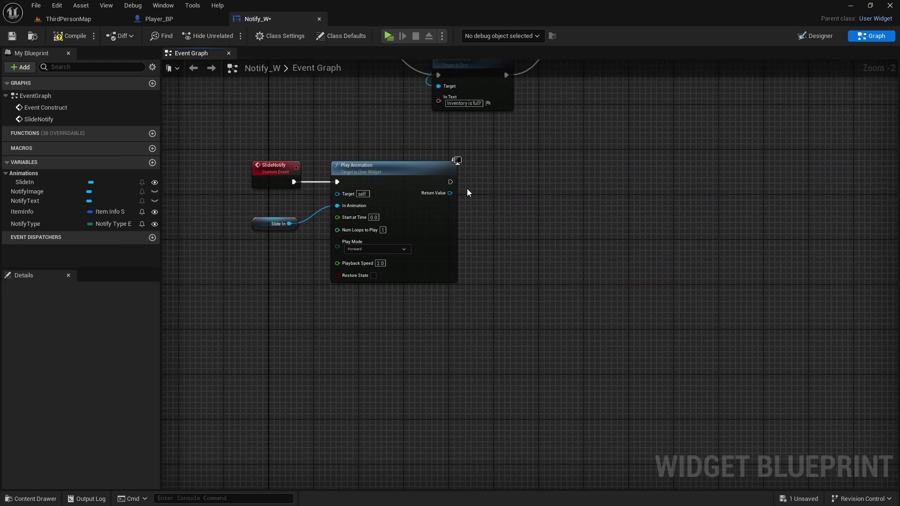
Step: Switch Notify_W to its Designer, reopen the Animations drawer and dock it in the layout
{"action": "left_click", "coordinate": [815, 36]}
{"action": "left_click", "coordinate": [19, 345]}
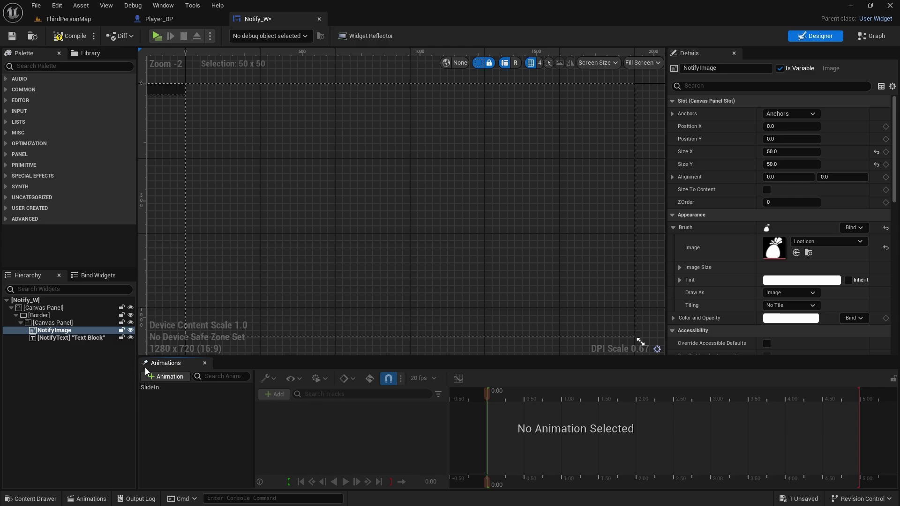
{"action": "left_click", "coordinate": [205, 364]}
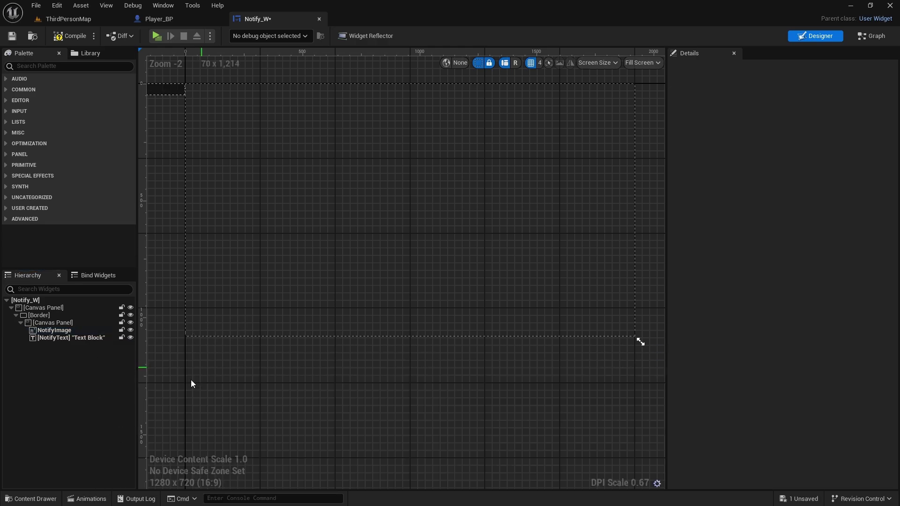
{"action": "left_click", "coordinate": [87, 498]}
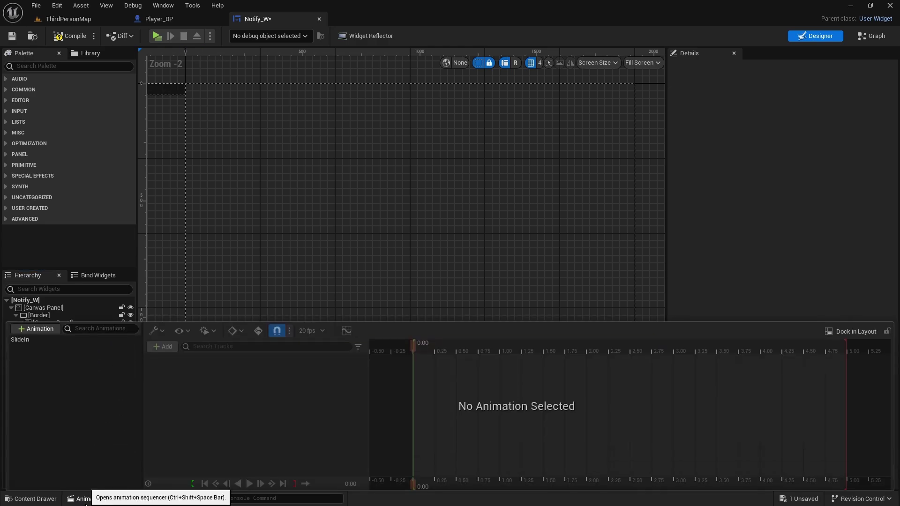
{"action": "left_click", "coordinate": [848, 333]}
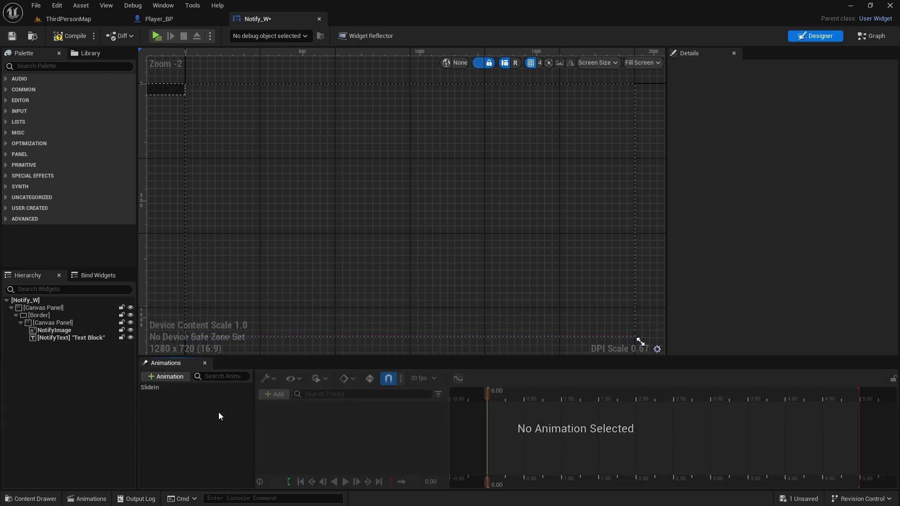
Step: Select the Border, open the SlideIn animation and add an Alignment keyframe of 1.0 horizontally at 4.00 seconds
{"action": "left_click", "coordinate": [41, 315]}
{"action": "right_click_drag", "start_coordinate": [221, 236], "coordinate": [350, 288]}
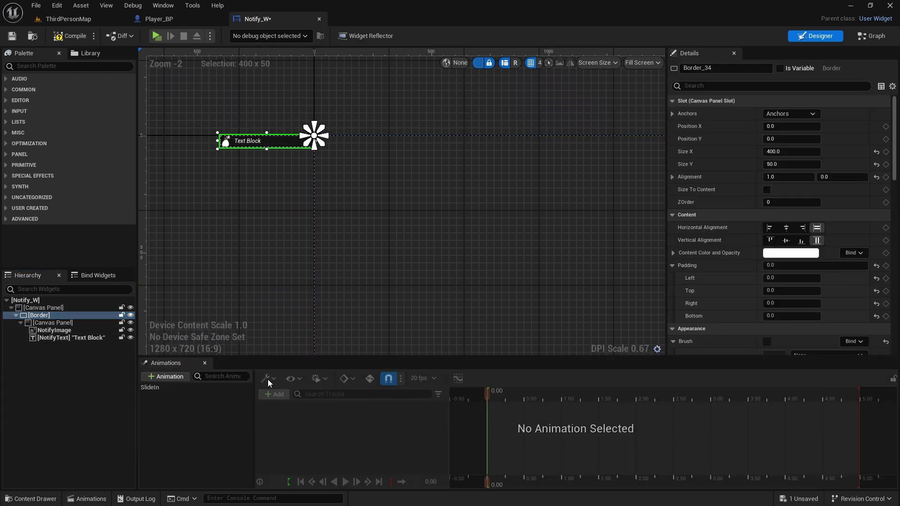
{"action": "left_click", "coordinate": [170, 387]}
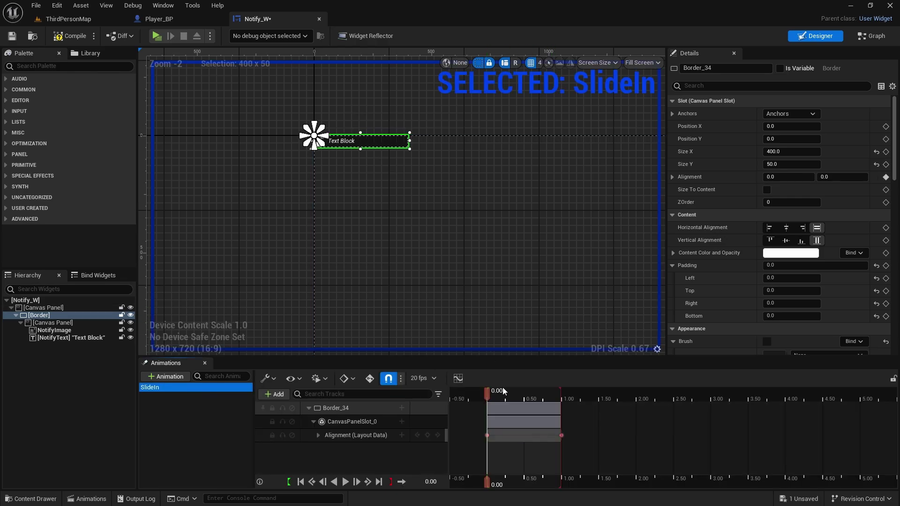
{"action": "left_click_drag", "start_coordinate": [488, 394], "coordinate": [786, 392]}
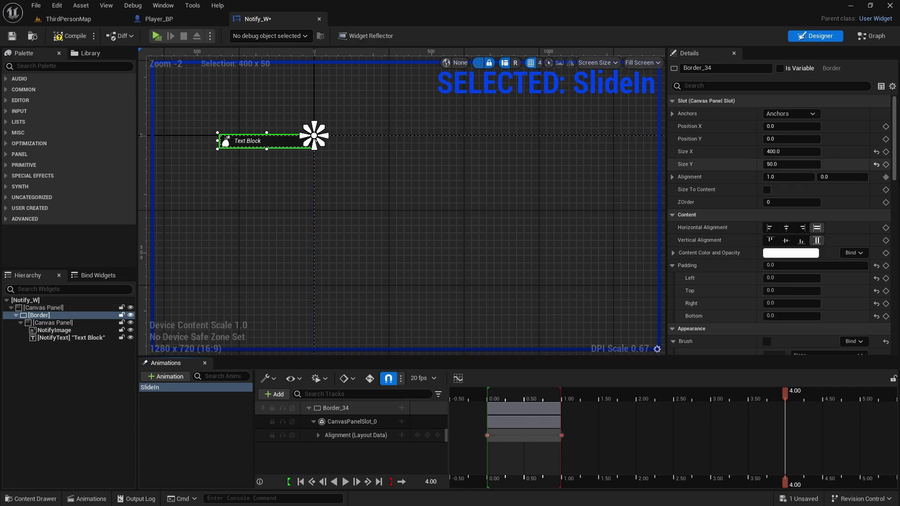
{"action": "left_click", "coordinate": [886, 177]}
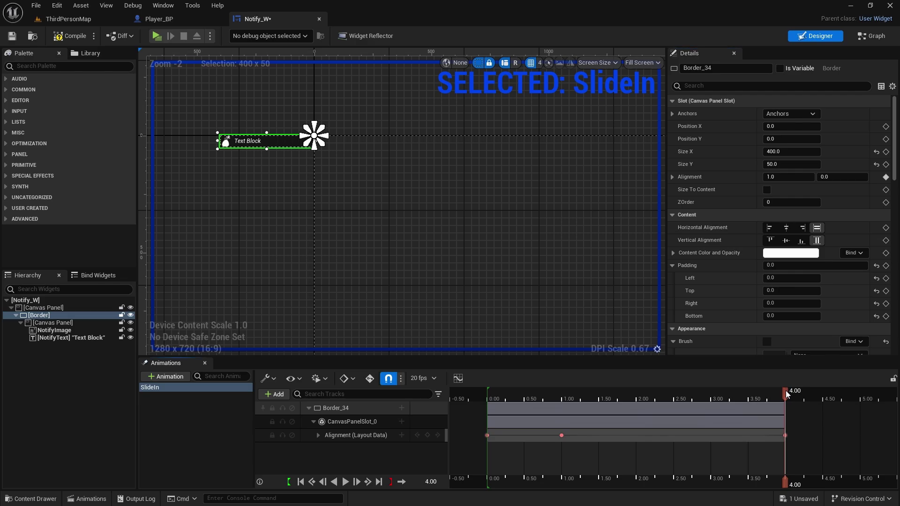
Step: Keyframe the Border's horizontal Alignment as 0 at 4.75 seconds in SlideIn, and play the animation back from the start
{"action": "left_click_drag", "start_coordinate": [786, 390], "coordinate": [808, 395]}
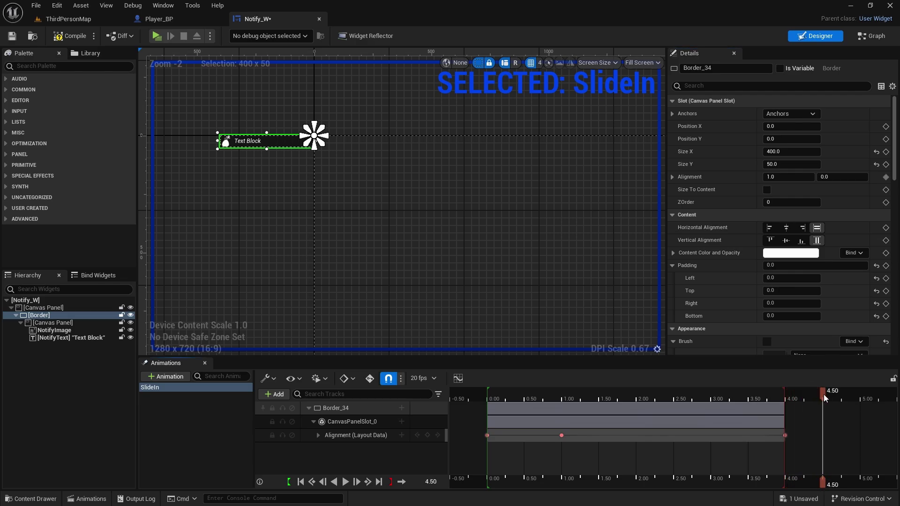
{"action": "left_click_drag", "start_coordinate": [823, 395], "coordinate": [840, 397]}
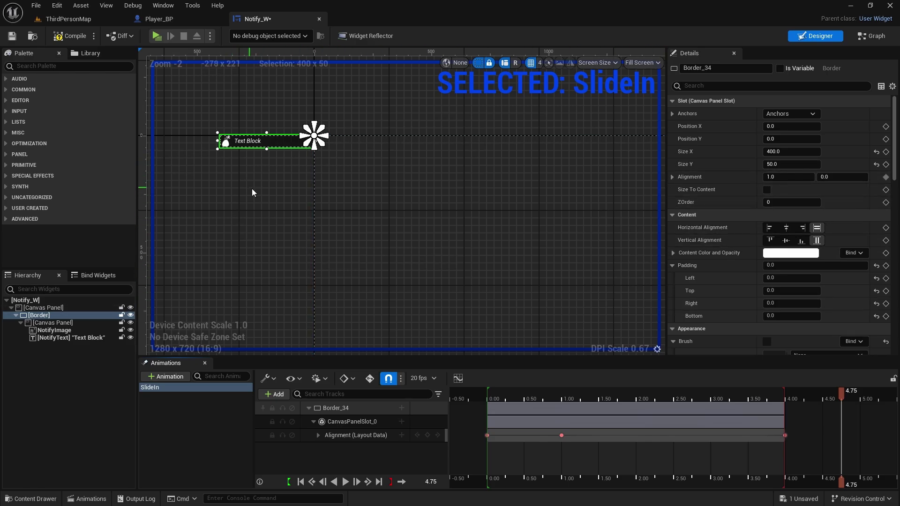
{"action": "left_click", "coordinate": [773, 177]}
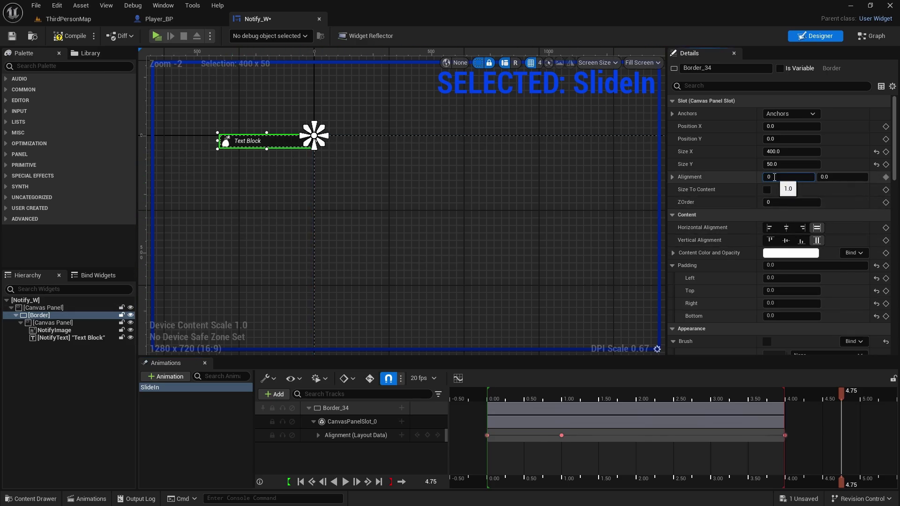
{"action": "type", "text": "0"}
{"action": "key", "text": "Return"}
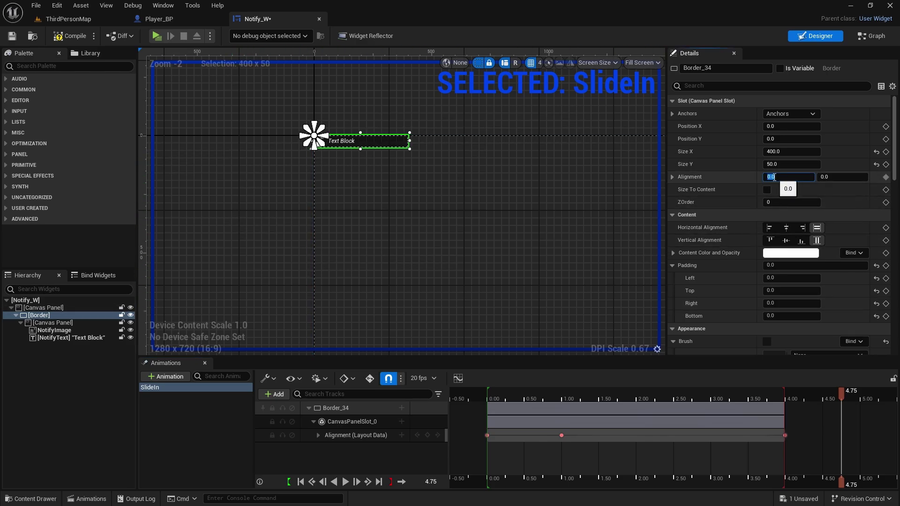
{"action": "left_click", "coordinate": [885, 177]}
{"action": "left_click", "coordinate": [487, 391]}
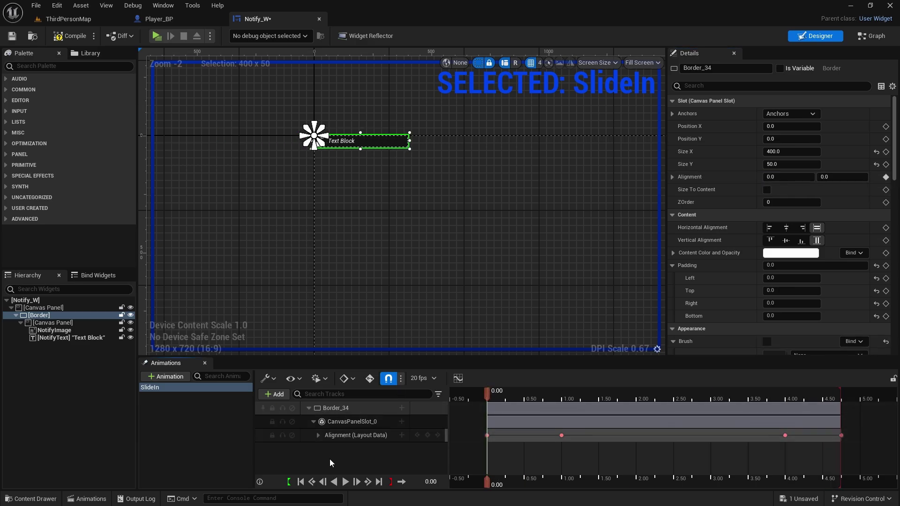
{"action": "left_click", "coordinate": [346, 482]}
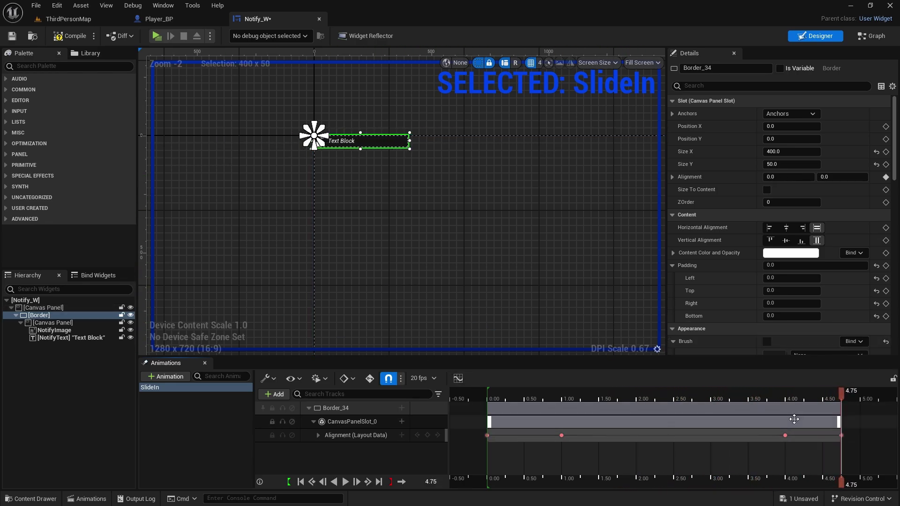
Step: Add a further Alignment keyframe at 5.45 seconds in SlideIn, scrub back through the animation and save the widget
{"action": "left_click", "coordinate": [867, 396]}
{"action": "left_click_drag", "start_coordinate": [868, 398], "coordinate": [898, 398]}
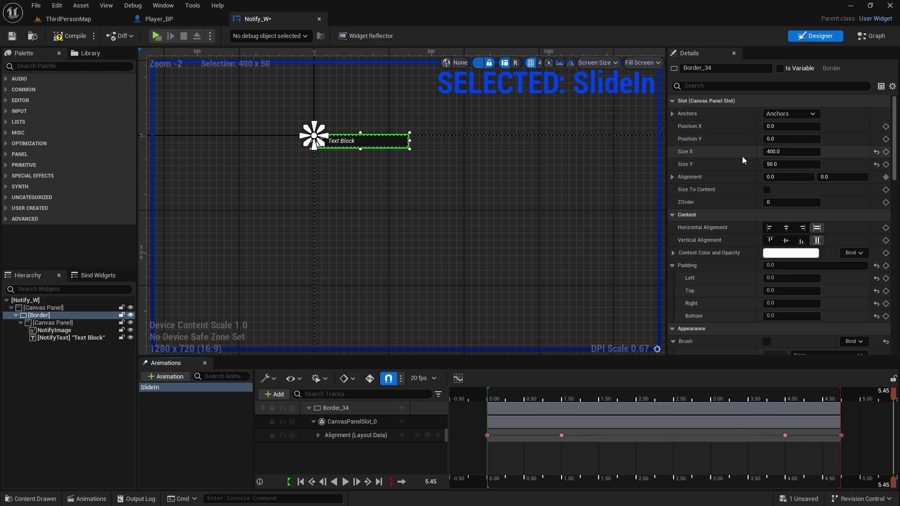
{"action": "left_click", "coordinate": [886, 179]}
{"action": "left_click_drag", "start_coordinate": [892, 400], "coordinate": [479, 400]}
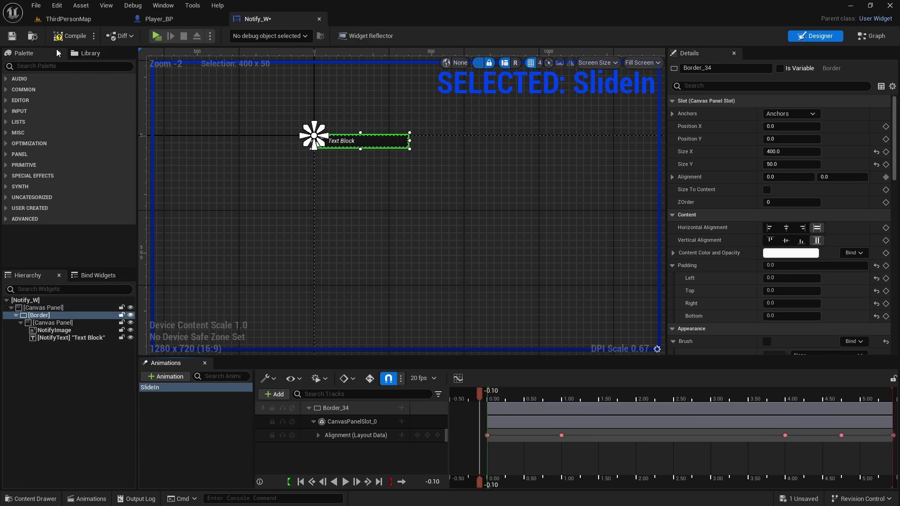
{"action": "left_click", "coordinate": [11, 37]}
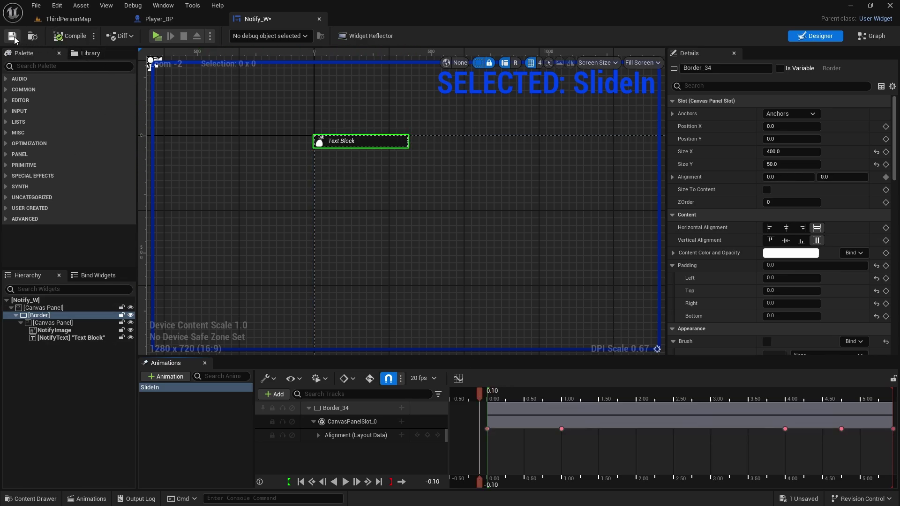
Step: Set the Playback Speed of the Play Animation node in Notify_W's Event Graph to 1 and save the widget
{"action": "left_click", "coordinate": [872, 36]}
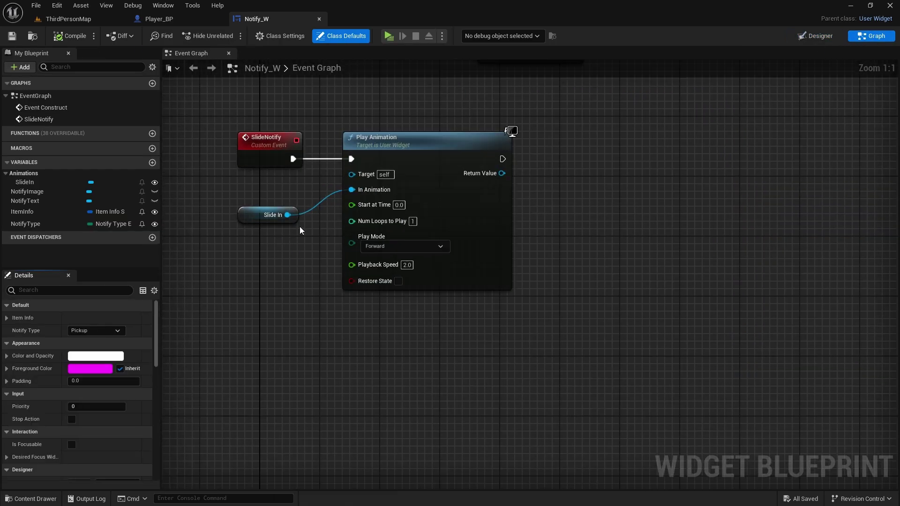
{"action": "left_click", "coordinate": [407, 265]}
{"action": "type", "text": "1"}
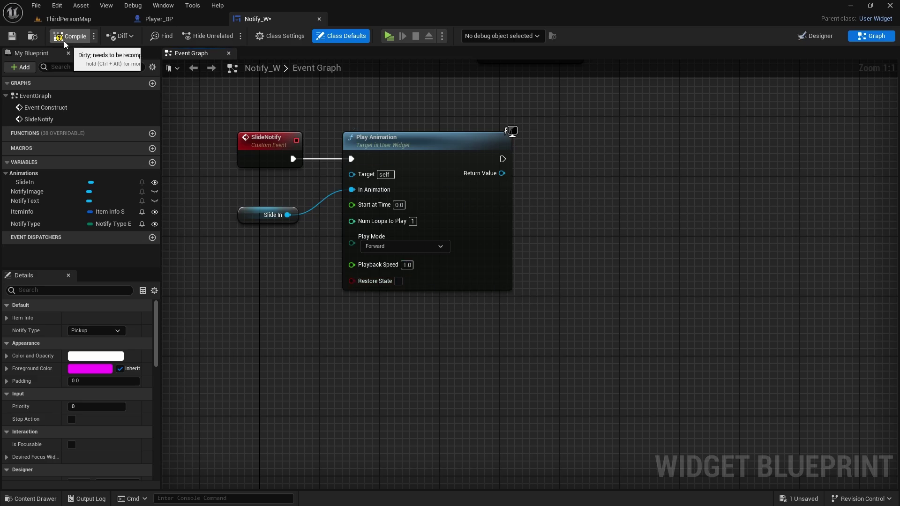
{"action": "left_click", "coordinate": [10, 37]}
Step: Add an Animation Finished (SlideIn) event below the SlideNotify chain in the Event Graph
{"action": "right_click_drag", "start_coordinate": [243, 257], "coordinate": [285, 248]}
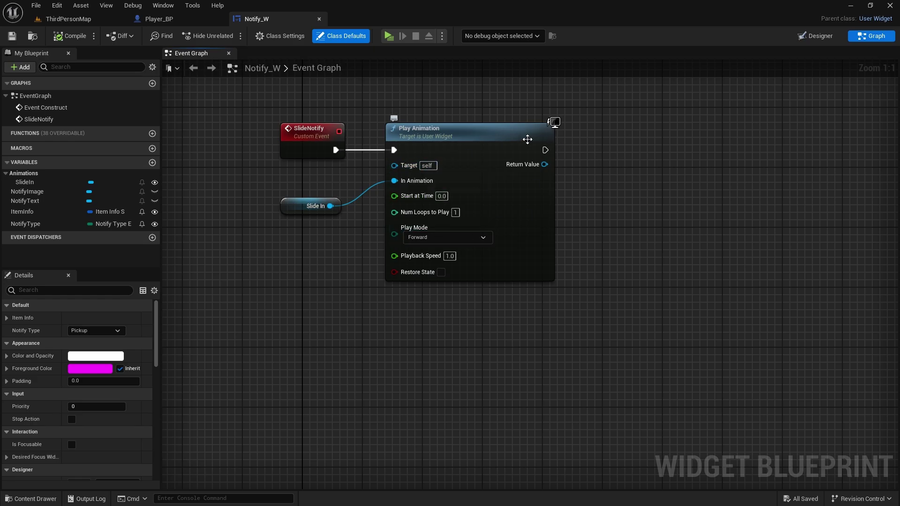
{"action": "left_click_drag", "start_coordinate": [549, 150], "coordinate": [627, 149]}
{"action": "right_click", "coordinate": [313, 326]}
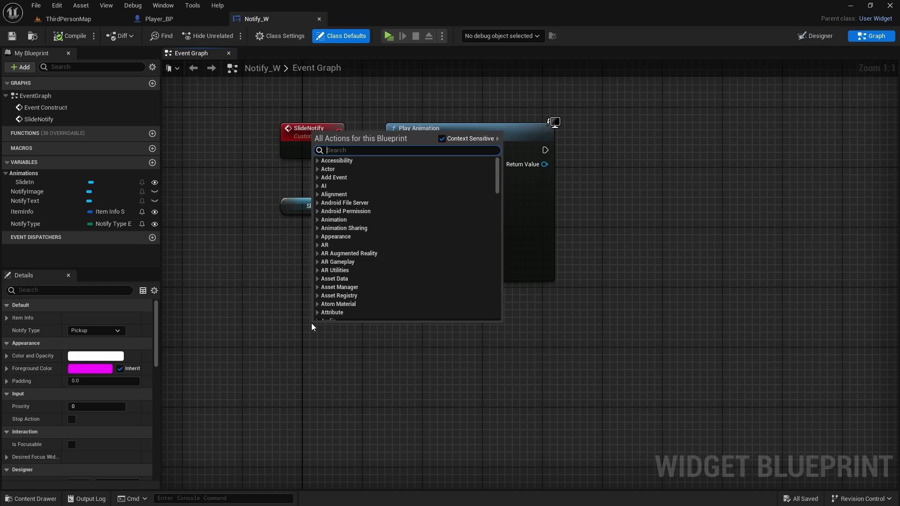
{"action": "type", "text": "animation fin"}
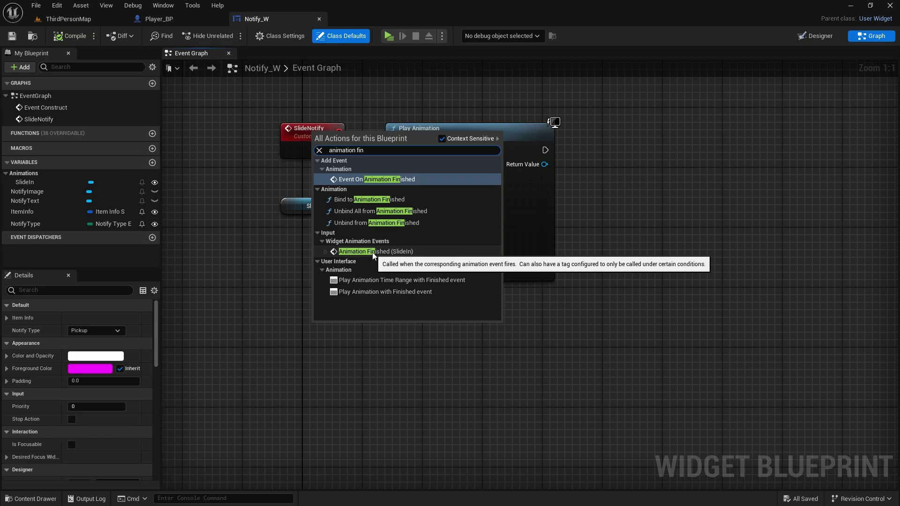
{"action": "left_click", "coordinate": [407, 256]}
Step: Connect a Remove from Parent node to the Animation Finished (SlideIn) event, and compile and save Notify_W
{"action": "right_click_drag", "start_coordinate": [435, 304], "coordinate": [394, 248]}
{"action": "left_click_drag", "start_coordinate": [337, 270], "coordinate": [410, 309]}
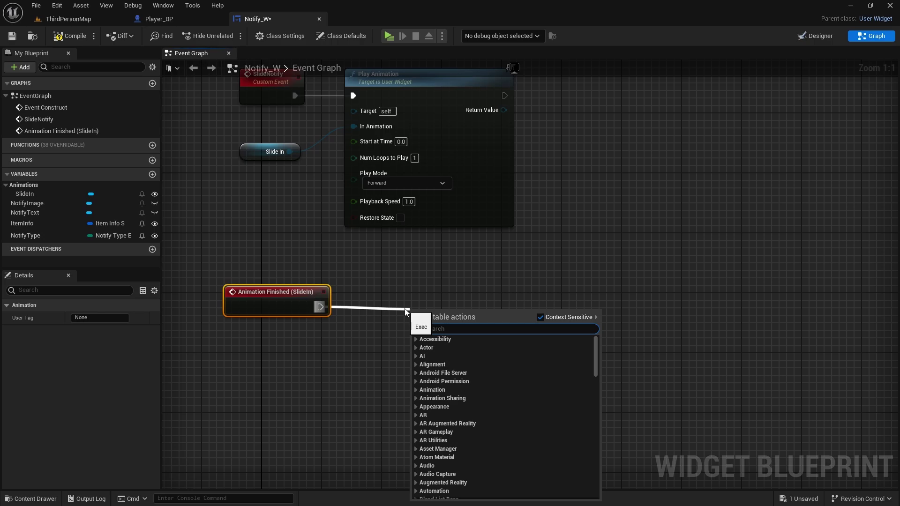
{"action": "type", "text": "remove "}
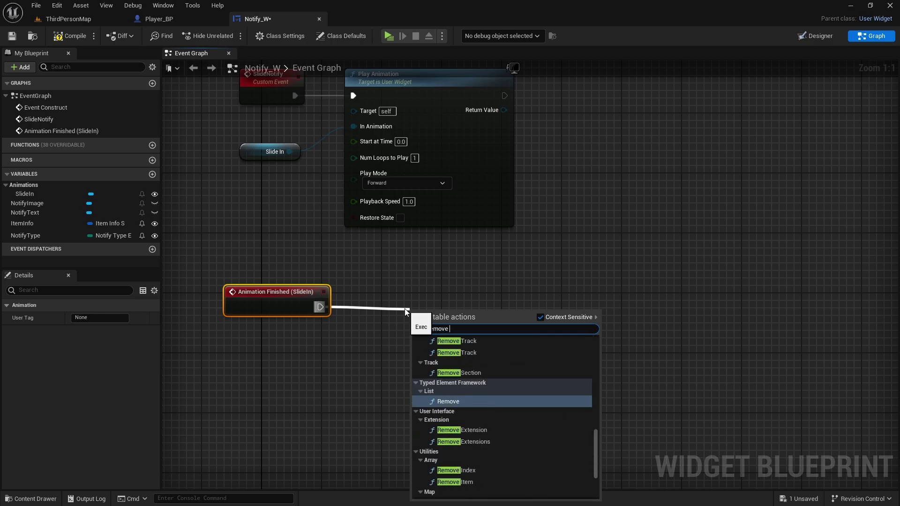
{"action": "type", "text": "from pare"}
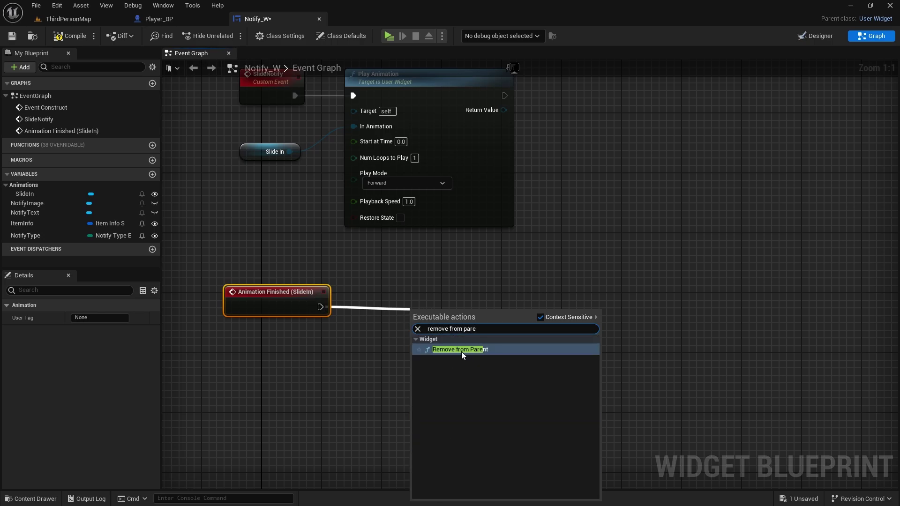
{"action": "left_click", "coordinate": [462, 352]}
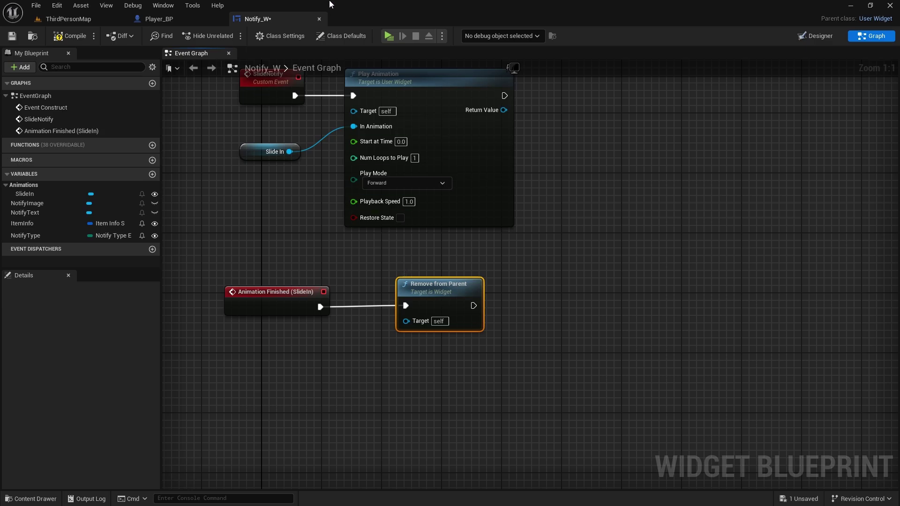
{"action": "left_click", "coordinate": [70, 36]}
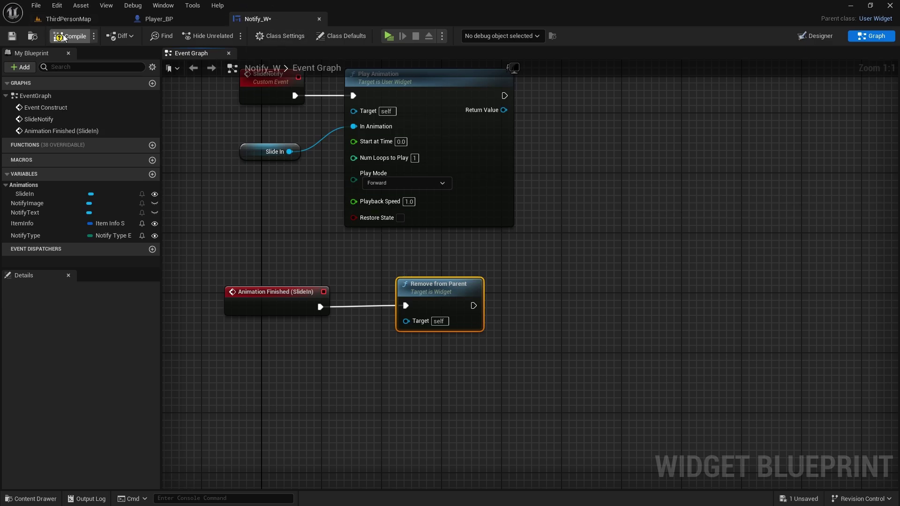
{"action": "left_click", "coordinate": [12, 36]}
Step: Play-test ThirdPersonMap and loot the Plate Armor, Rock Blade, Wooden Club and Iron Sword
{"action": "left_click", "coordinate": [68, 18]}
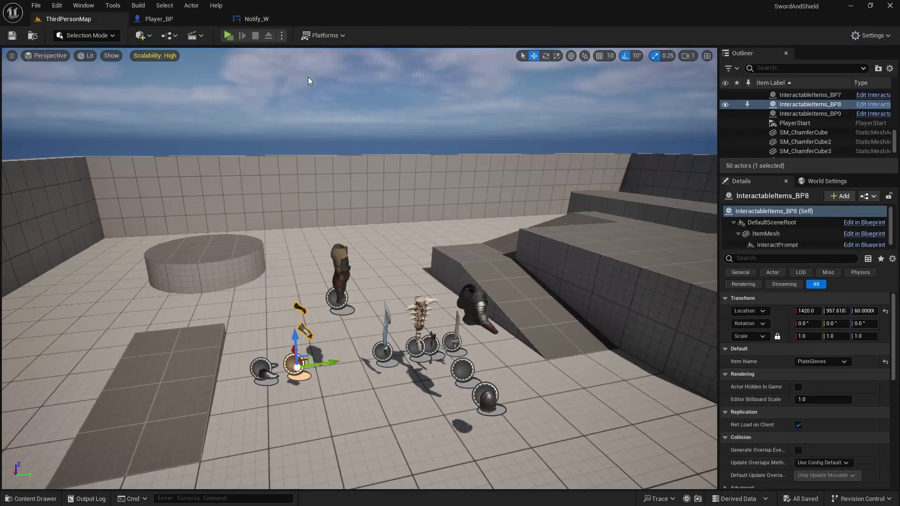
{"action": "key", "text": "alt+p"}
{"action": "key", "text": "w"}
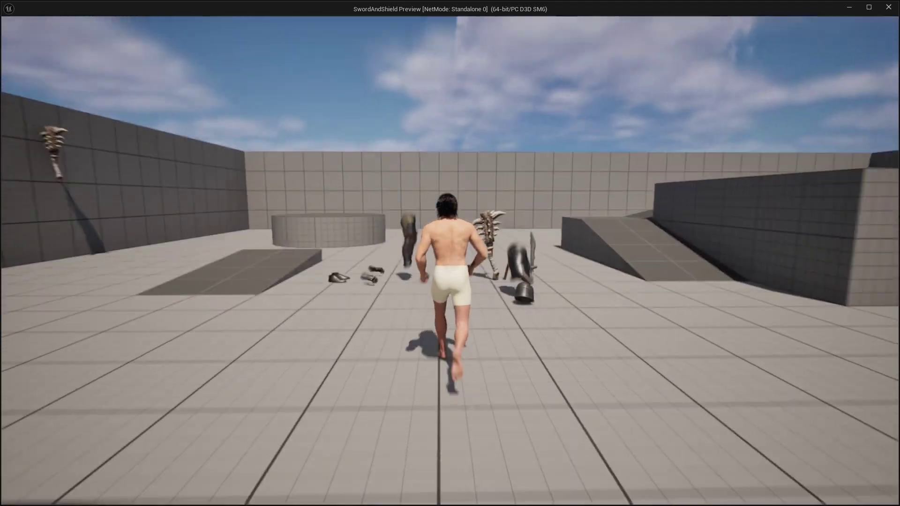
{"action": "key", "text": "e"}
{"action": "key", "text": "e"}
{"action": "key", "text": "e"}
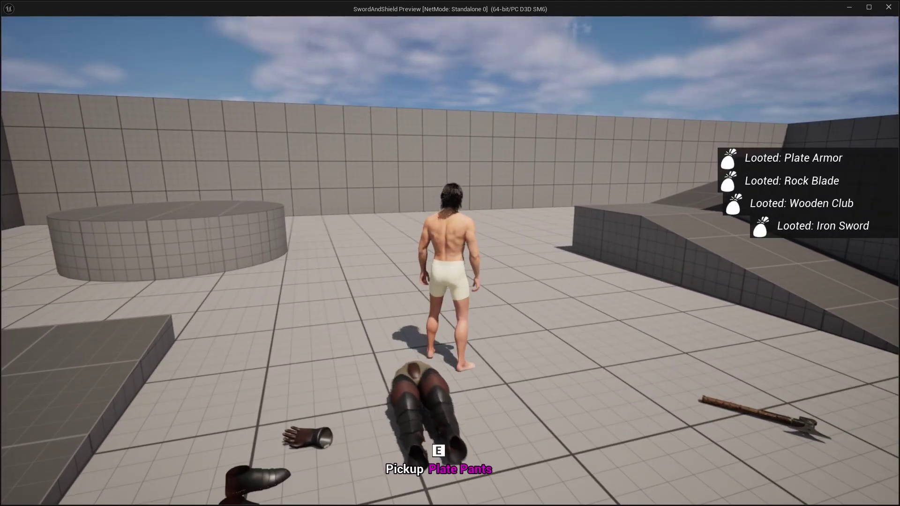
Step: Test the notifications by equipping and unequipping the Plate Armor and Wooden Club in the inventory, and end the play session
{"action": "key", "text": "i"}
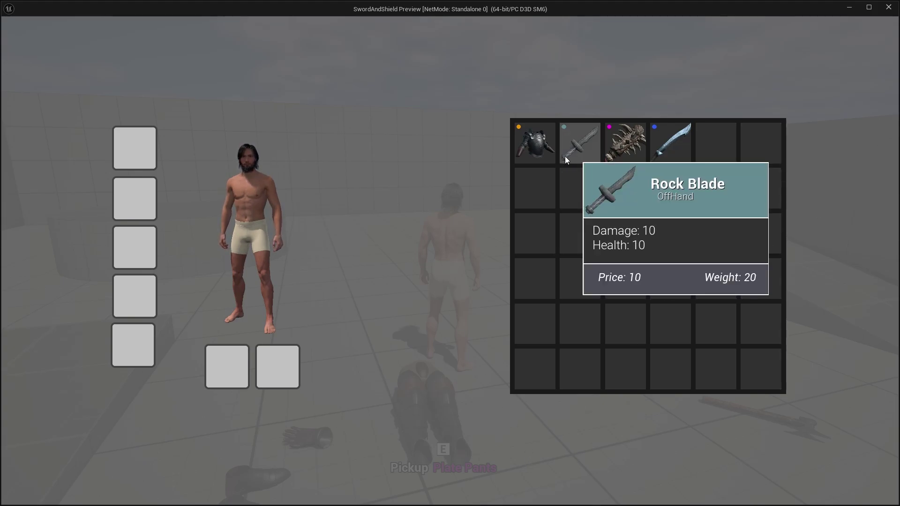
{"action": "right_click", "coordinate": [540, 152]}
{"action": "right_click", "coordinate": [133, 199]}
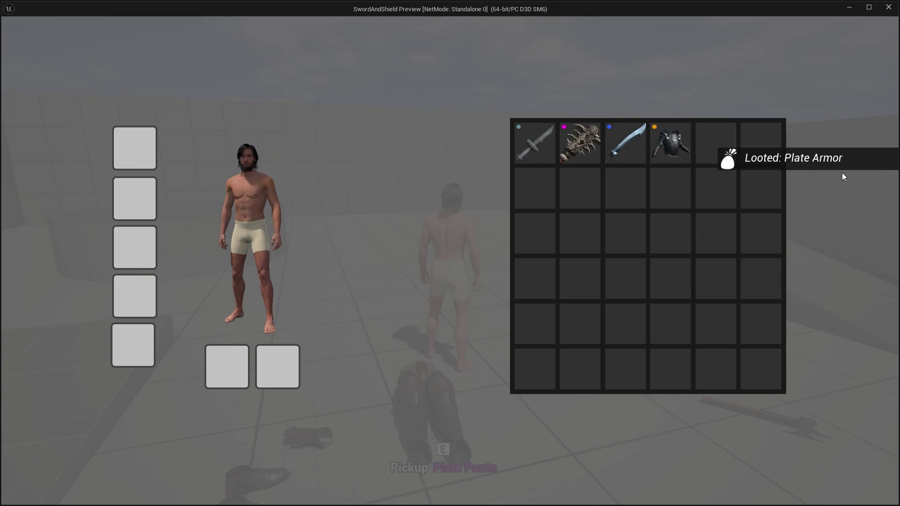
{"action": "right_click", "coordinate": [624, 143]}
{"action": "right_click", "coordinate": [592, 145]}
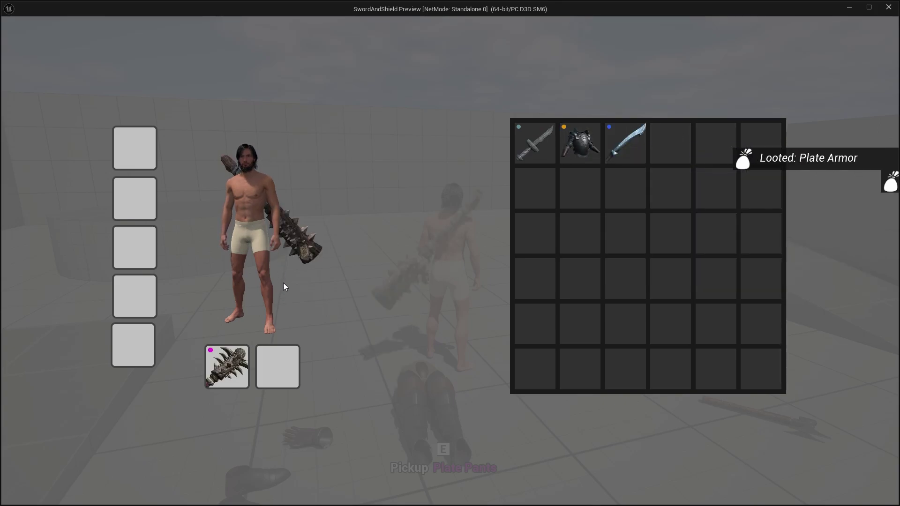
{"action": "right_click", "coordinate": [230, 367]}
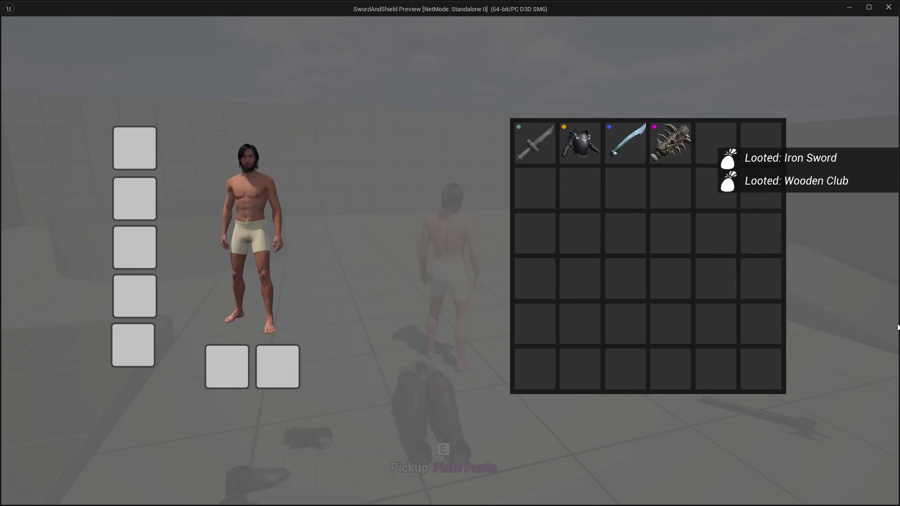
{"action": "mouse_move", "coordinate": [595, 129]}
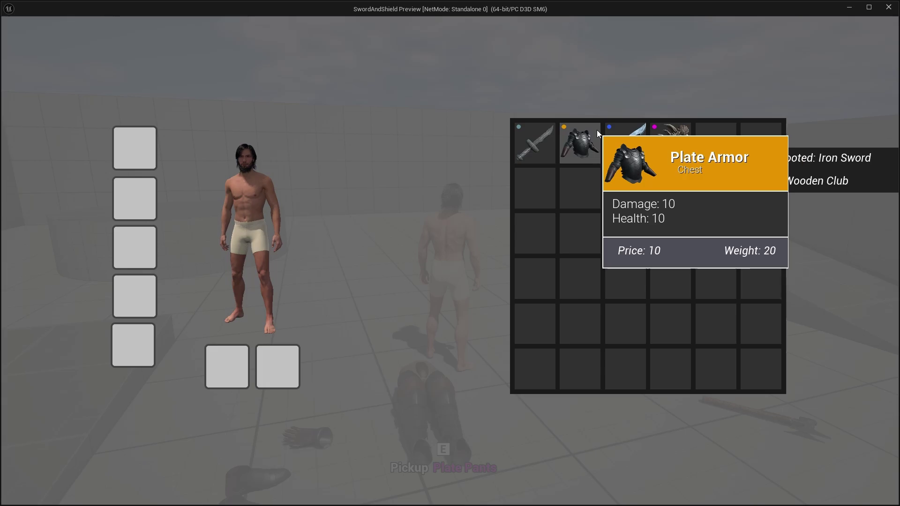
{"action": "key", "text": "Tab"}
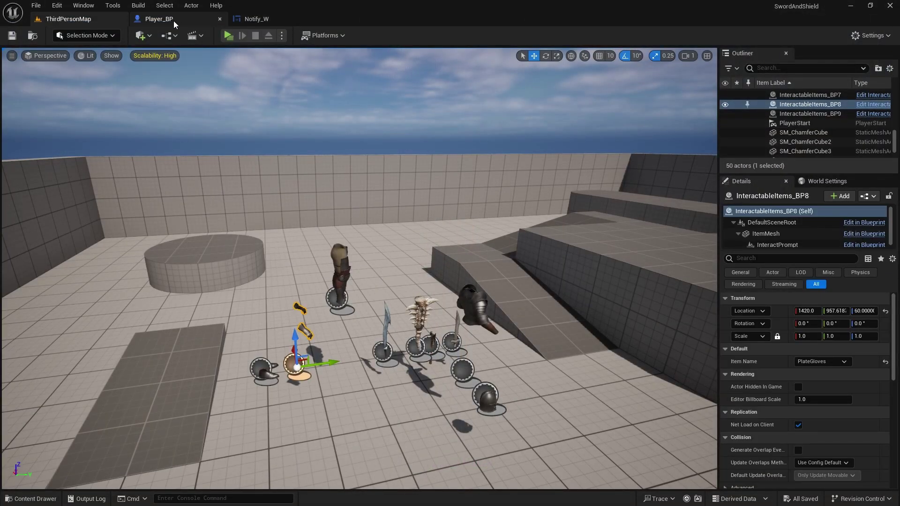
Step: Delete the Create Notify node of type Pickup and its Item Info getter from Player_BP's Pickup Item function
{"action": "left_click", "coordinate": [173, 21]}
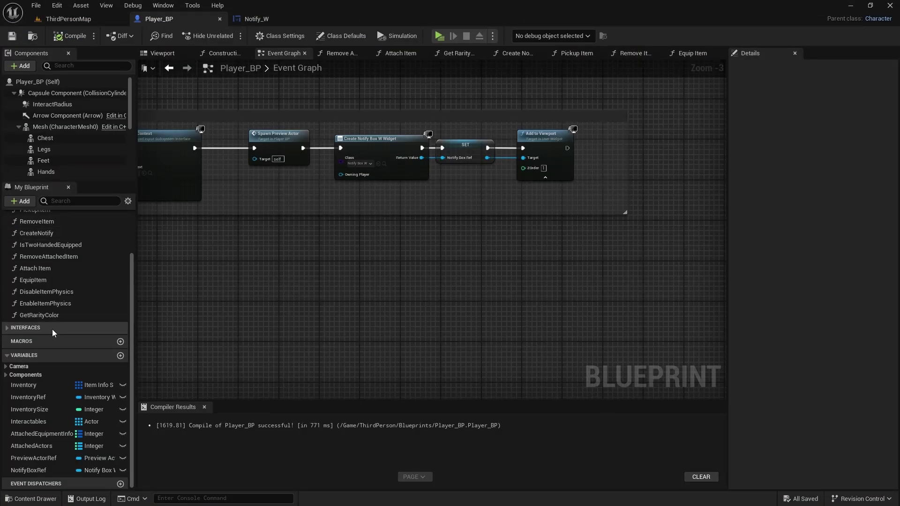
{"action": "scroll", "coordinate": [42, 277], "scroll_direction": "up", "scroll_amount": 2}
{"action": "scroll", "coordinate": [46, 289], "scroll_direction": "up", "scroll_amount": 1}
{"action": "double_click", "coordinate": [37, 255]}
{"action": "right_click_drag", "start_coordinate": [590, 257], "coordinate": [314, 303]}
{"action": "scroll", "coordinate": [334, 299], "scroll_direction": "down", "scroll_amount": 2}
{"action": "right_click_drag", "start_coordinate": [417, 219], "coordinate": [366, 184]}
{"action": "scroll", "coordinate": [665, 255], "scroll_direction": "down", "scroll_amount": 2}
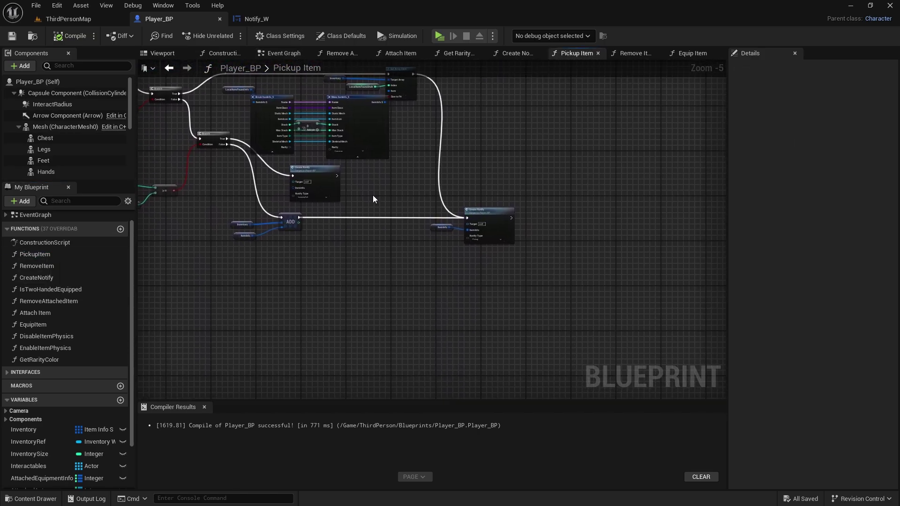
{"action": "scroll", "coordinate": [485, 279], "scroll_direction": "up", "scroll_amount": 3}
{"action": "left_click_drag", "start_coordinate": [507, 268], "coordinate": [626, 178]}
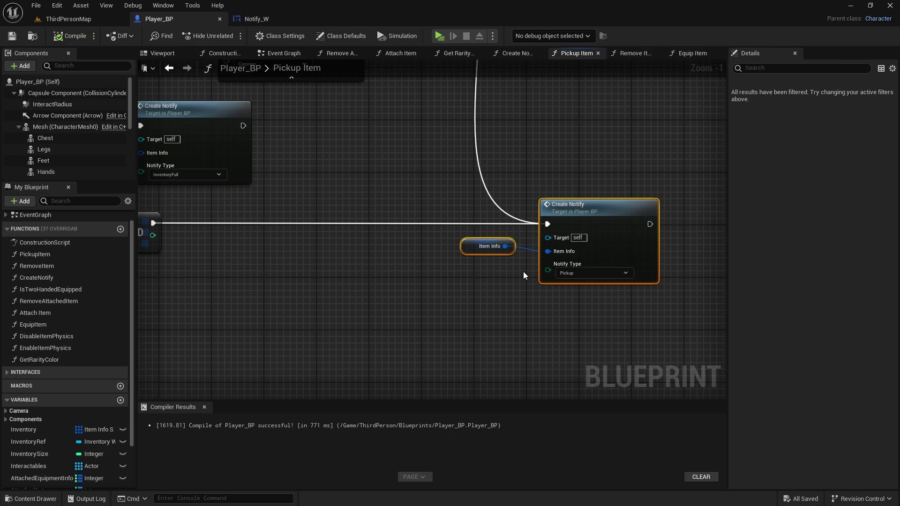
{"action": "key", "text": "Delete"}
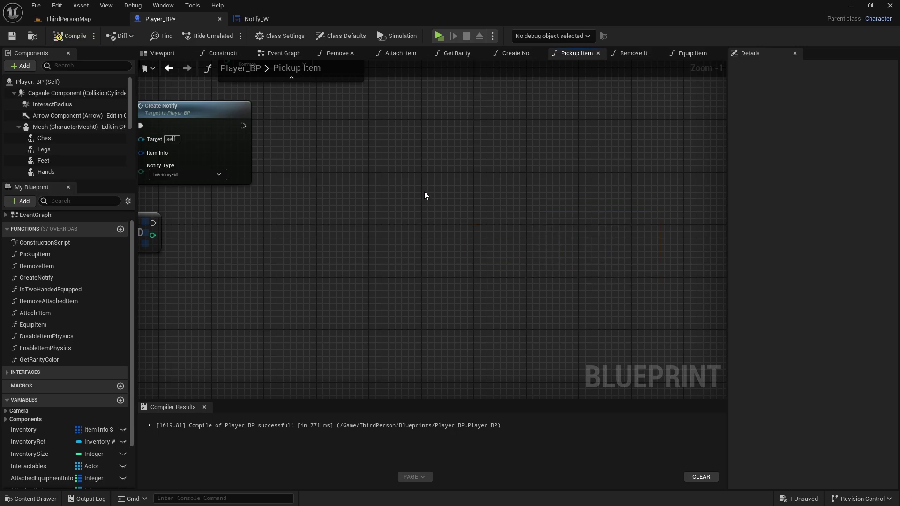
Step: Examine the Pickup Item graph from the inventory loop through the Local Item Found and inventory size branches
{"action": "scroll", "coordinate": [530, 249], "scroll_direction": "down", "scroll_amount": 4}
{"action": "right_click_drag", "start_coordinate": [530, 249], "coordinate": [628, 377]}
{"action": "scroll", "coordinate": [519, 261], "scroll_direction": "up", "scroll_amount": 2}
{"action": "scroll", "coordinate": [669, 295], "scroll_direction": "down", "scroll_amount": 2}
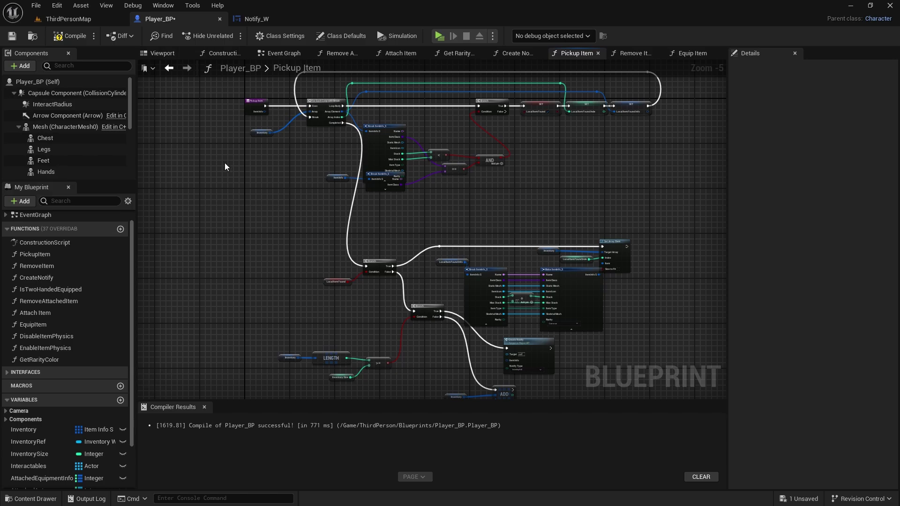
{"action": "scroll", "coordinate": [249, 121], "scroll_direction": "up", "scroll_amount": 3}
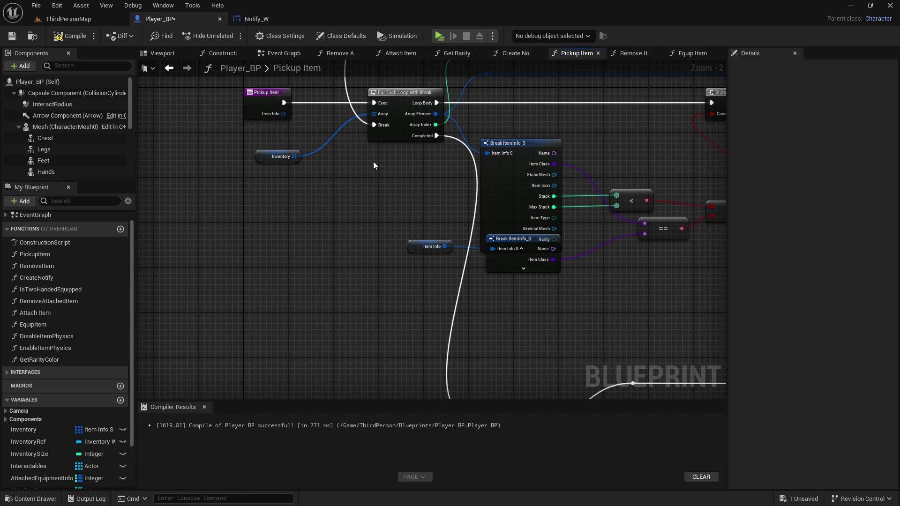
{"action": "right_click_drag", "start_coordinate": [353, 171], "coordinate": [372, 168]}
{"action": "scroll", "coordinate": [468, 303], "scroll_direction": "down", "scroll_amount": 3}
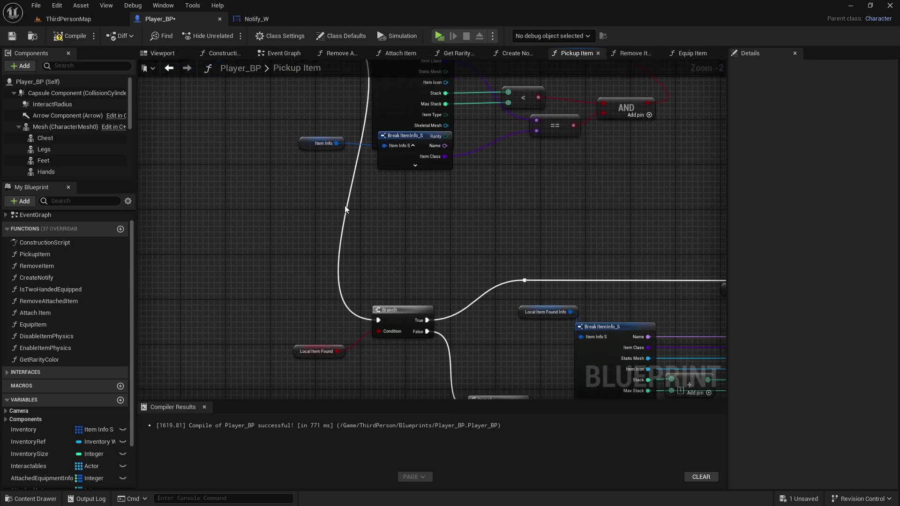
{"action": "right_click_drag", "start_coordinate": [604, 293], "coordinate": [585, 334]}
{"action": "right_click_drag", "start_coordinate": [526, 277], "coordinate": [592, 317]}
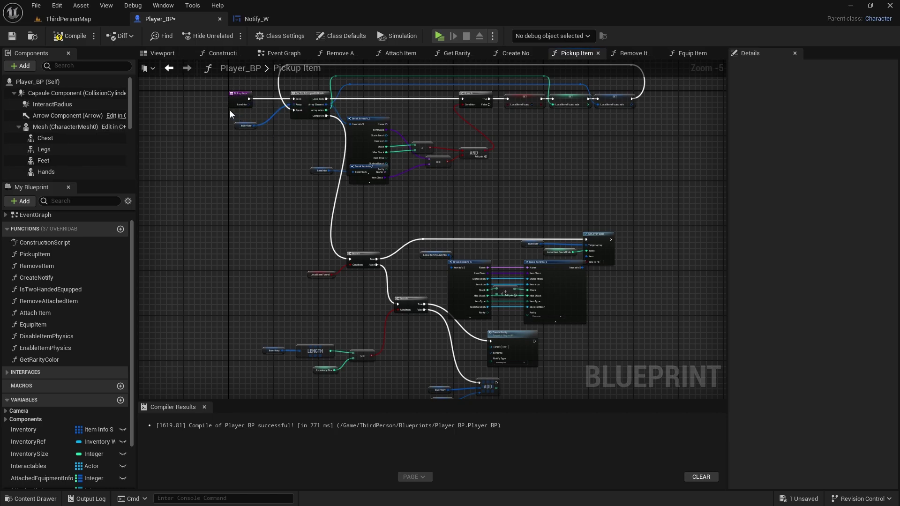
{"action": "right_click_drag", "start_coordinate": [418, 183], "coordinate": [522, 229]}
{"action": "right_click_drag", "start_coordinate": [618, 274], "coordinate": [430, 251]}
Step: Connect a Return Node after Set Array Elem in Pickup Item and align it with that node
{"action": "scroll", "coordinate": [430, 250], "scroll_direction": "up", "scroll_amount": 5}
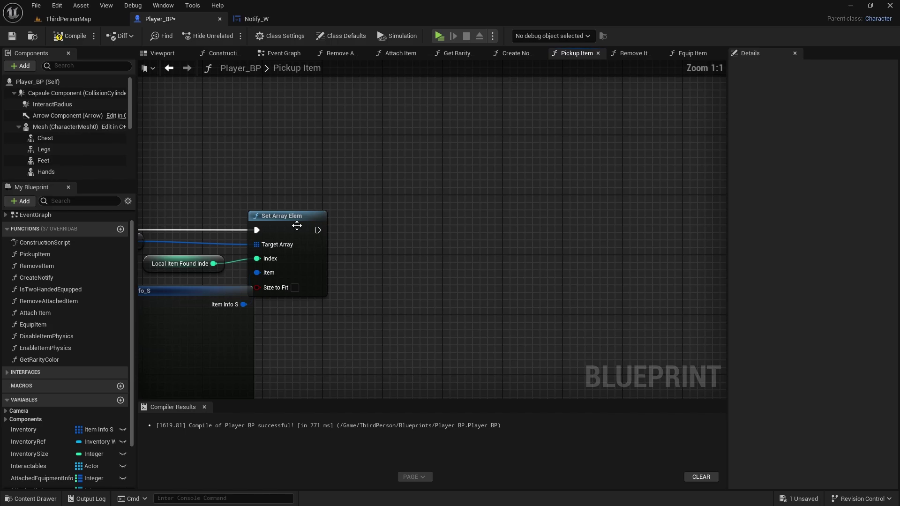
{"action": "left_click_drag", "start_coordinate": [319, 231], "coordinate": [434, 229]}
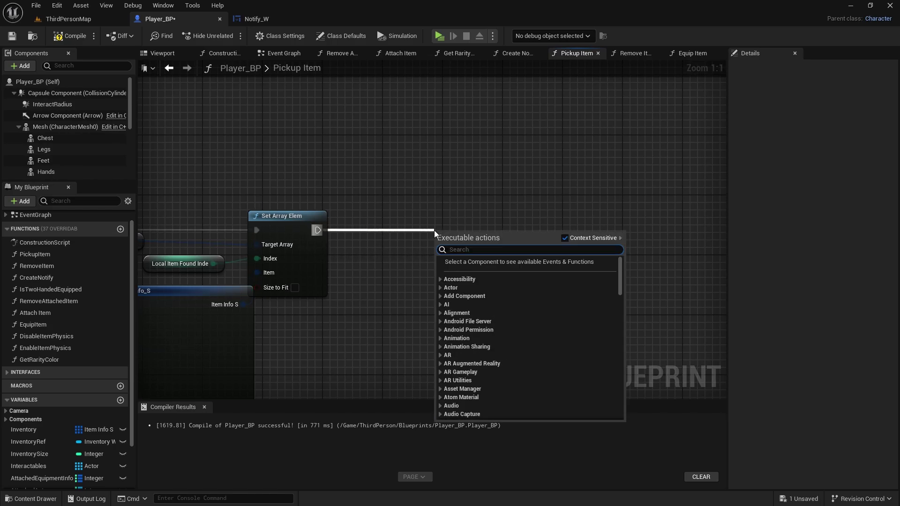
{"action": "type", "text": "add retur"}
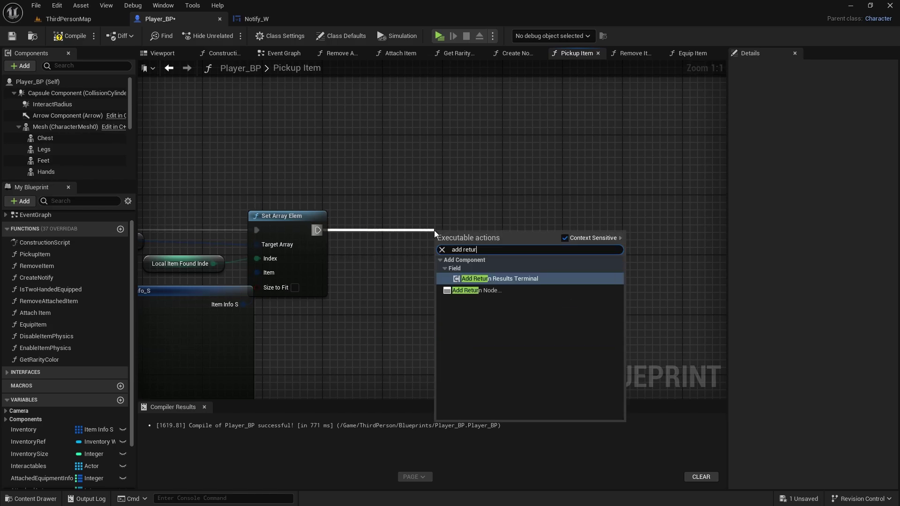
{"action": "left_click", "coordinate": [462, 290]}
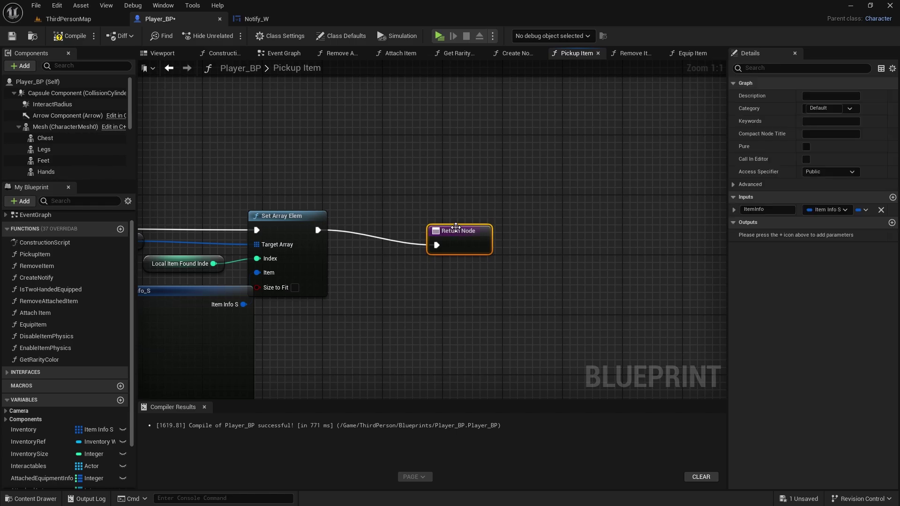
{"action": "left_click_drag", "start_coordinate": [452, 220], "coordinate": [443, 220]}
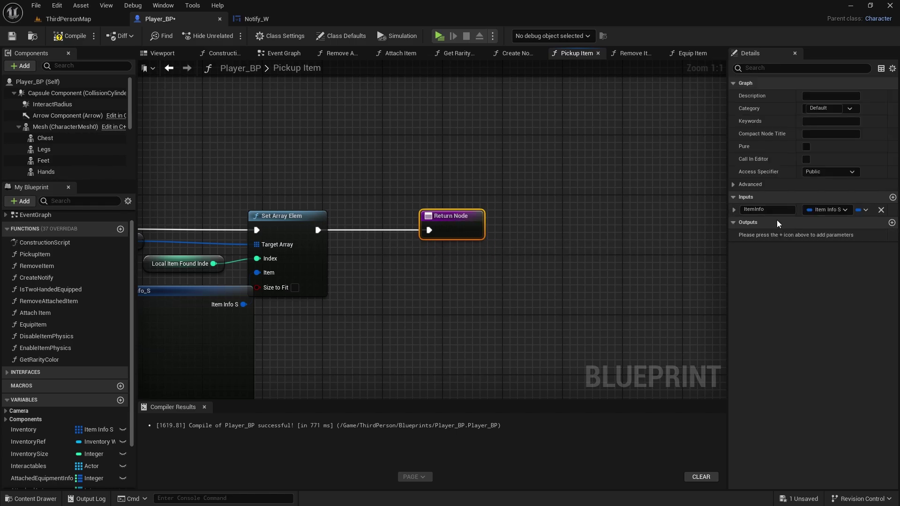
Step: Add a Boolean output named Success to the Pickup Item function
{"action": "left_click", "coordinate": [892, 223]}
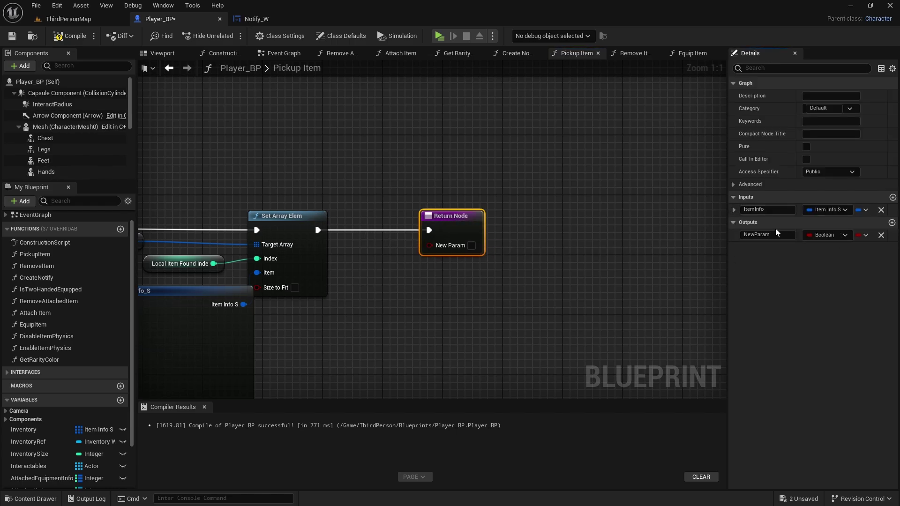
{"action": "left_click_drag", "start_coordinate": [775, 235], "coordinate": [606, 244]}
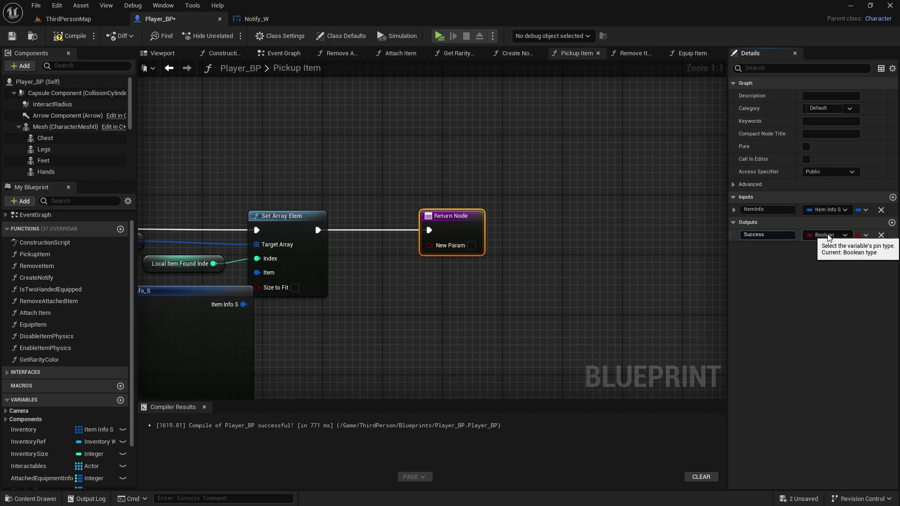
{"action": "key", "text": "Return"}
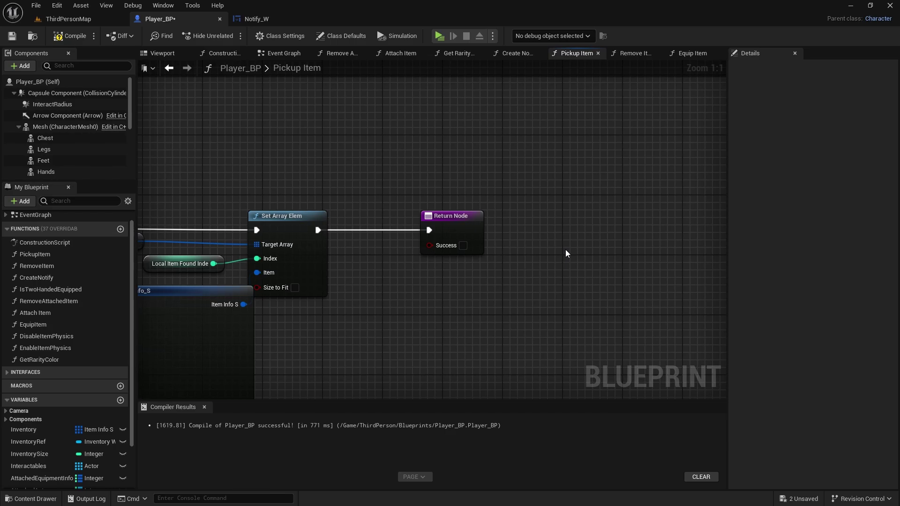
Step: Set Success to true on the Return Node that follows Set Array Elem
{"action": "right_click_drag", "start_coordinate": [413, 304], "coordinate": [698, 263]}
{"action": "scroll", "coordinate": [604, 251], "scroll_direction": "down", "scroll_amount": 3}
{"action": "right_click_drag", "start_coordinate": [623, 172], "coordinate": [463, 205]}
{"action": "left_click", "coordinate": [573, 257]}
{"action": "right_click_drag", "start_coordinate": [539, 311], "coordinate": [542, 143]}
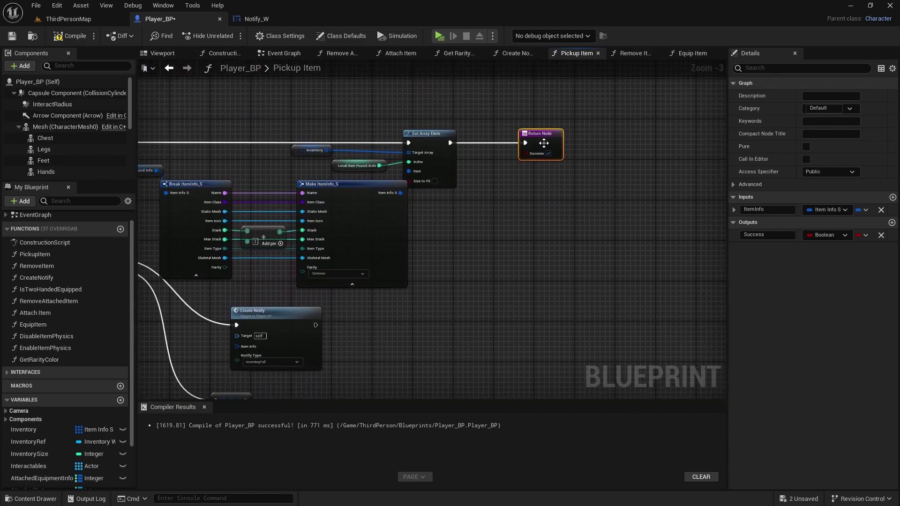
Step: Connect a copy of the Return Node after the InventoryFull Create Notify node and set its Success to false
{"action": "right_click_drag", "start_coordinate": [445, 275], "coordinate": [648, 119]}
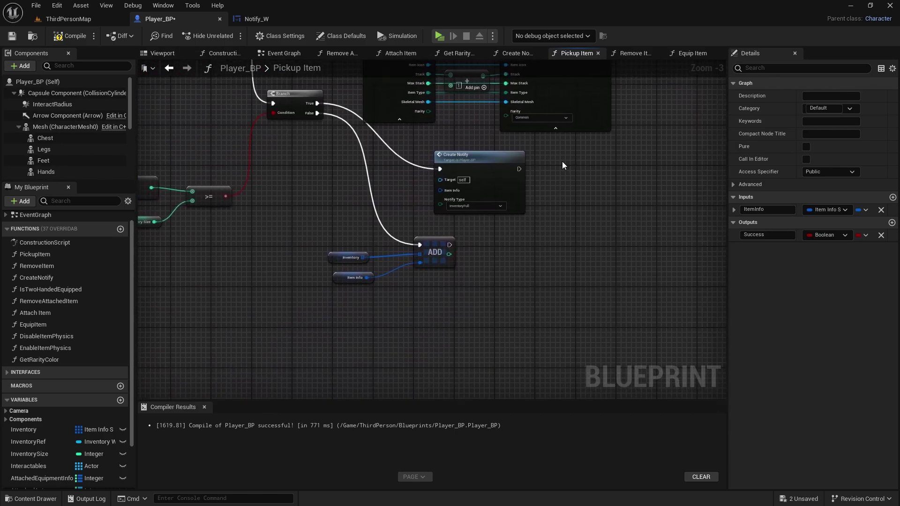
{"action": "left_click", "coordinate": [554, 161]}
{"action": "key", "text": "ctrl+z"}
{"action": "scroll", "coordinate": [534, 179], "scroll_direction": "up", "scroll_amount": 3}
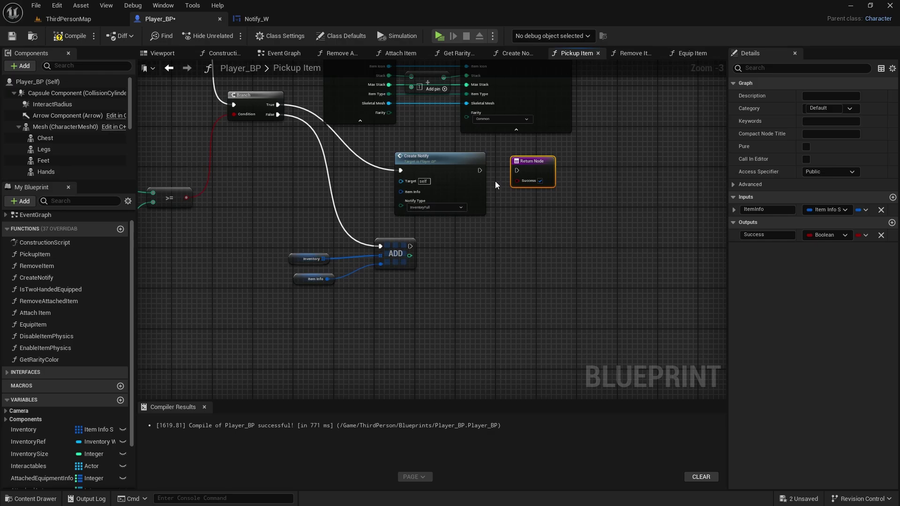
{"action": "left_click_drag", "start_coordinate": [473, 165], "coordinate": [527, 166]}
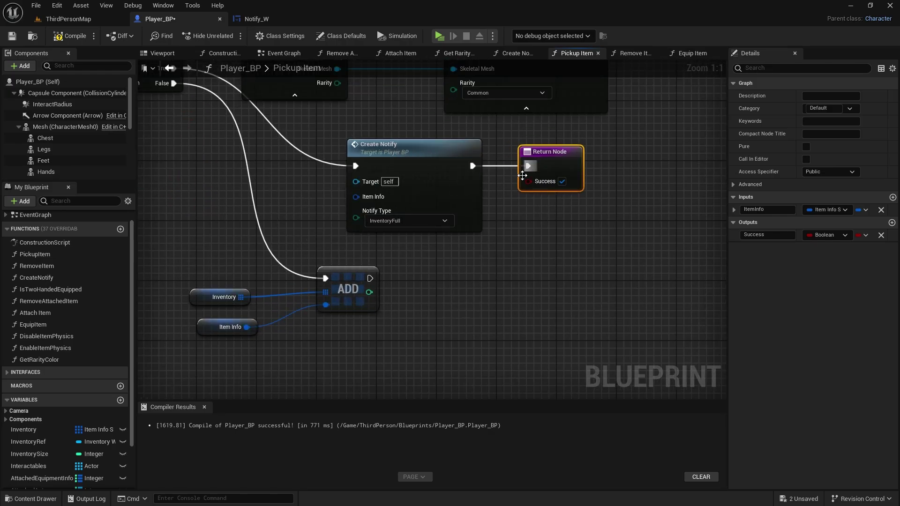
{"action": "left_click", "coordinate": [562, 181]}
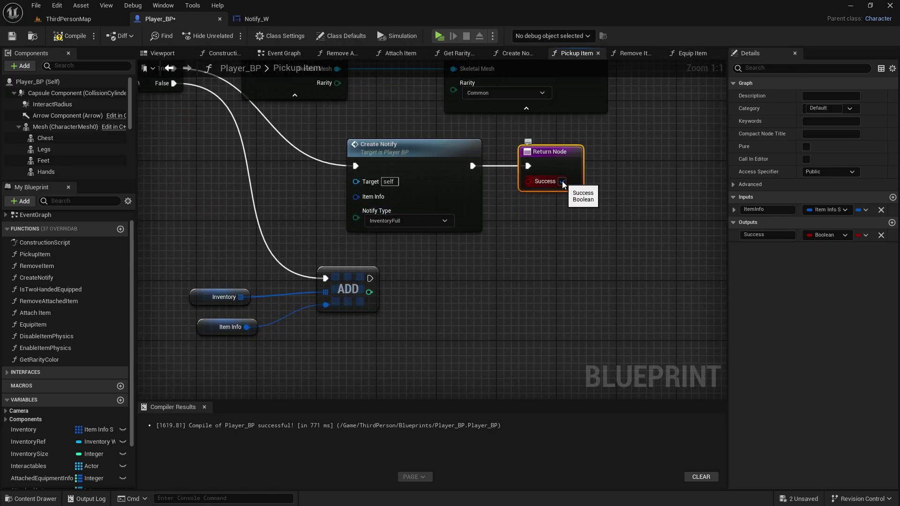
Step: Connect another Return Node copy to the inventory ADD node with Success set to true, and compile and save Player_BP
{"action": "right_click_drag", "start_coordinate": [478, 266], "coordinate": [494, 232]}
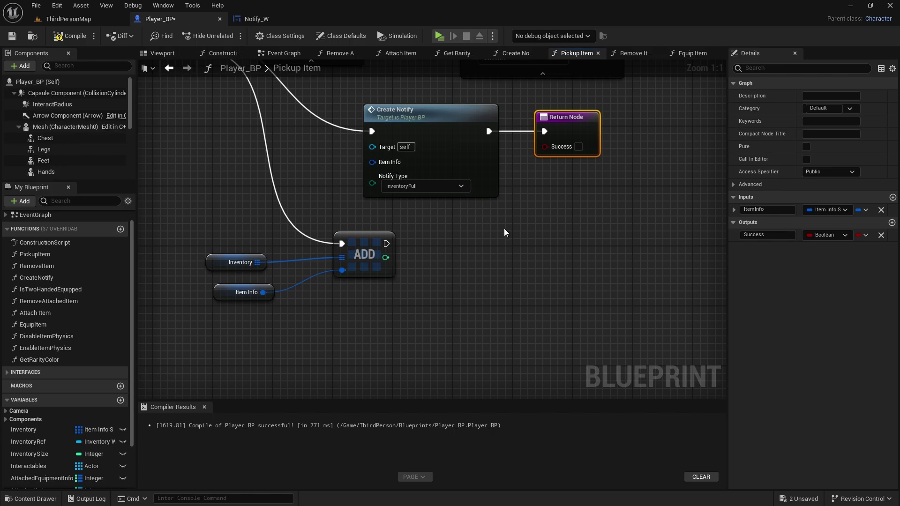
{"action": "left_click", "coordinate": [426, 242]}
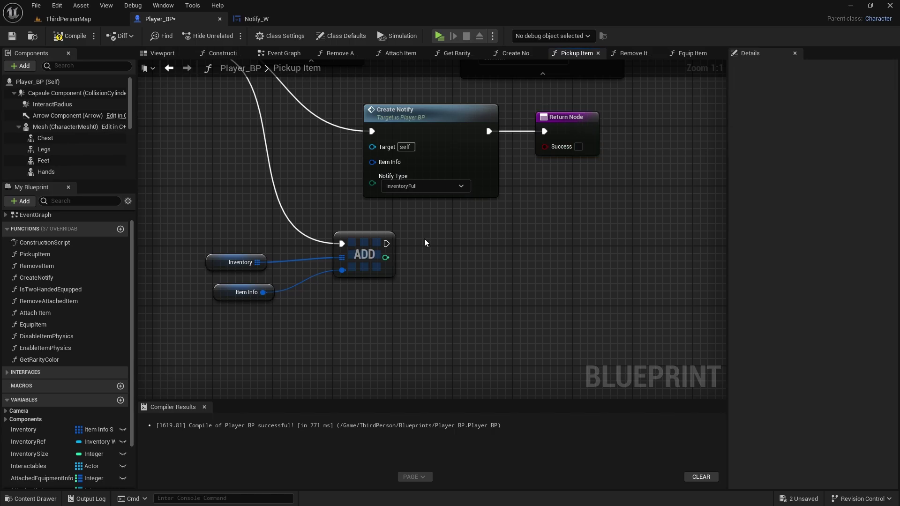
{"action": "key", "text": "ctrl+v"}
{"action": "left_click_drag", "start_coordinate": [386, 244], "coordinate": [424, 243]}
{"action": "left_click", "coordinate": [459, 259]}
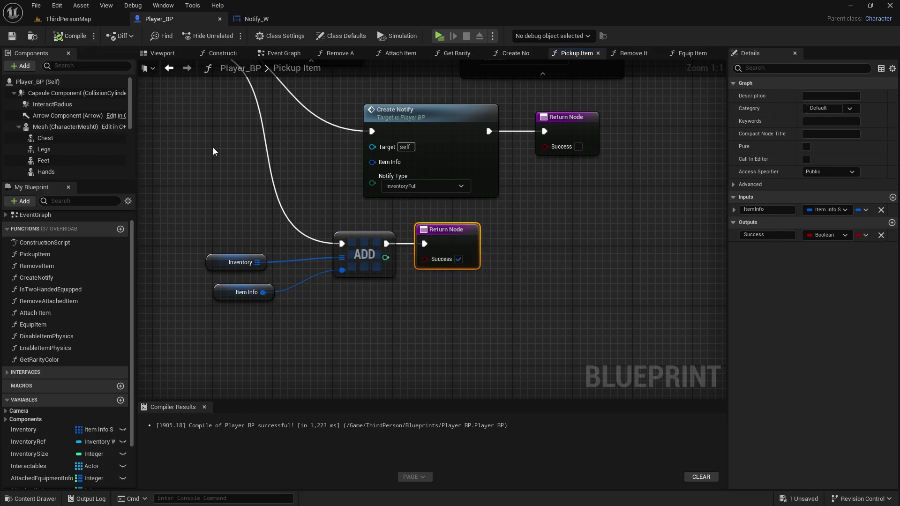
Step: Open the InteractableItems_BP blueprint from the project's Blueprints/Items folder
{"action": "left_click", "coordinate": [68, 19]}
{"action": "key", "text": "ctrl+space"}
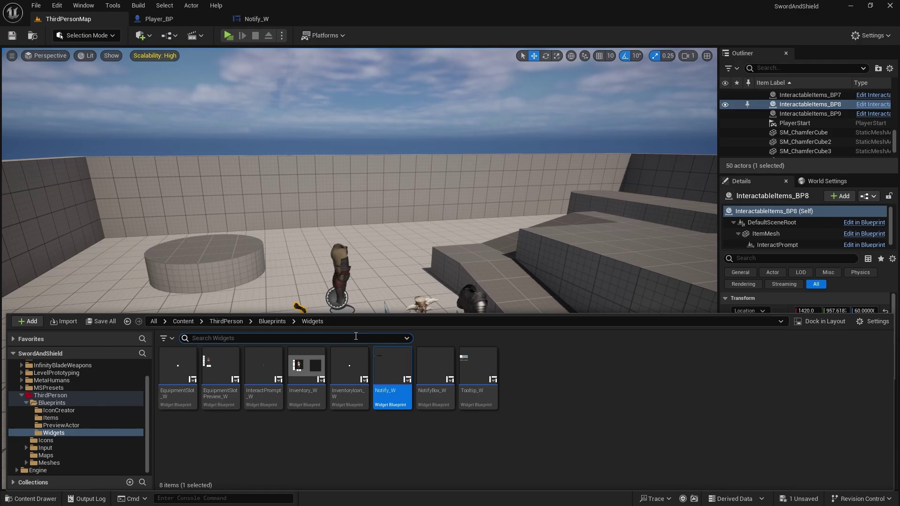
{"action": "left_click", "coordinate": [270, 322]}
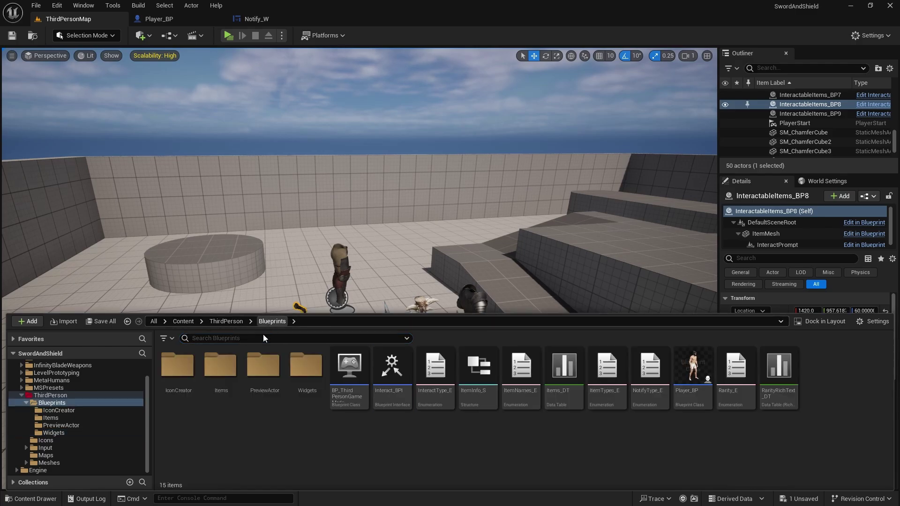
{"action": "double_click", "coordinate": [208, 375]}
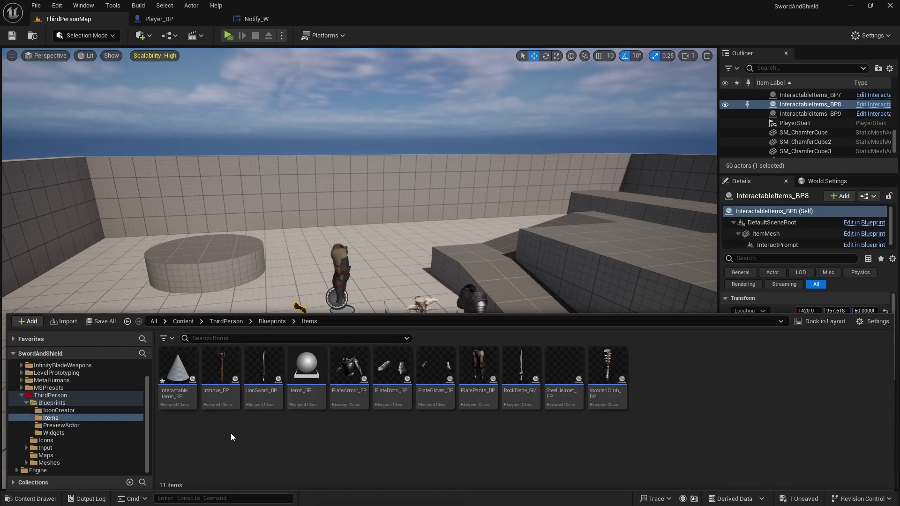
{"action": "left_click", "coordinate": [184, 366]}
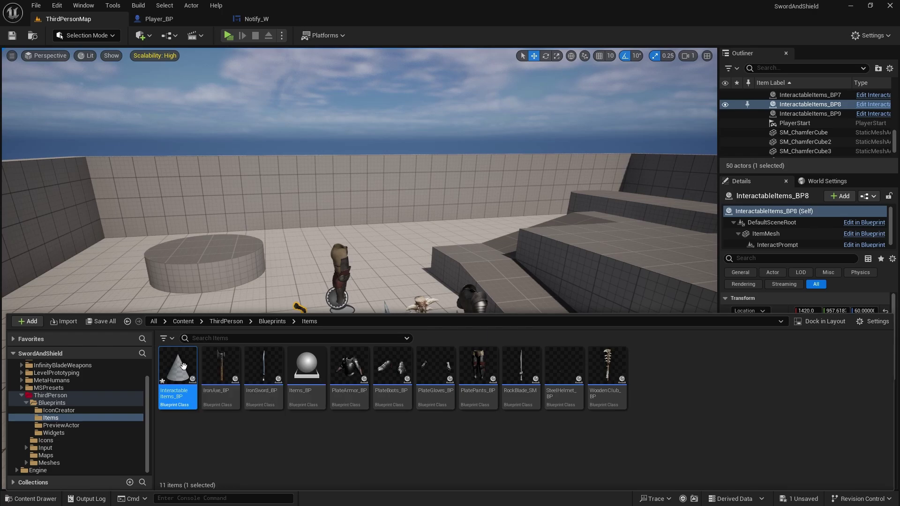
{"action": "double_click", "coordinate": [183, 366]}
Step: Move the Destroy Actor node away from Pickup Item to make room in the Event Interact chain
{"action": "scroll", "coordinate": [534, 280], "scroll_direction": "down", "scroll_amount": 3}
{"action": "right_click_drag", "start_coordinate": [349, 286], "coordinate": [577, 17]}
{"action": "scroll", "coordinate": [378, 185], "scroll_direction": "up", "scroll_amount": 3}
{"action": "right_click_drag", "start_coordinate": [379, 194], "coordinate": [455, 225]}
{"action": "left_click_drag", "start_coordinate": [516, 178], "coordinate": [642, 178]}
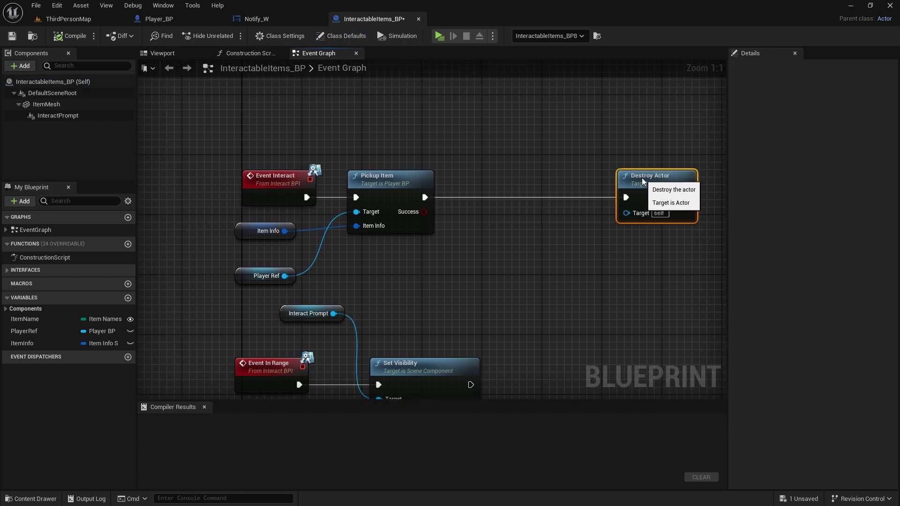
{"action": "right_click_drag", "start_coordinate": [482, 170], "coordinate": [435, 185]}
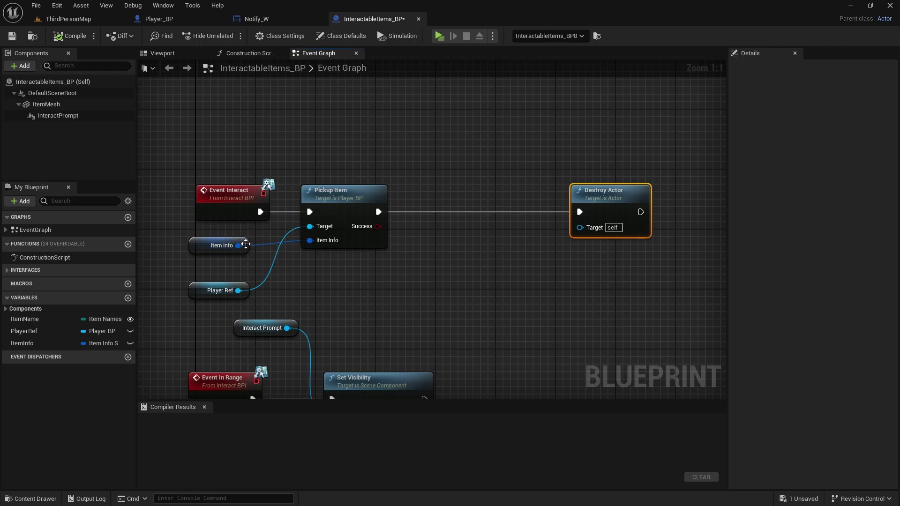
Step: Add a Create Notify call from Player Ref and connect its execution input to Pickup Item's output
{"action": "left_click_drag", "start_coordinate": [240, 291], "coordinate": [437, 240]}
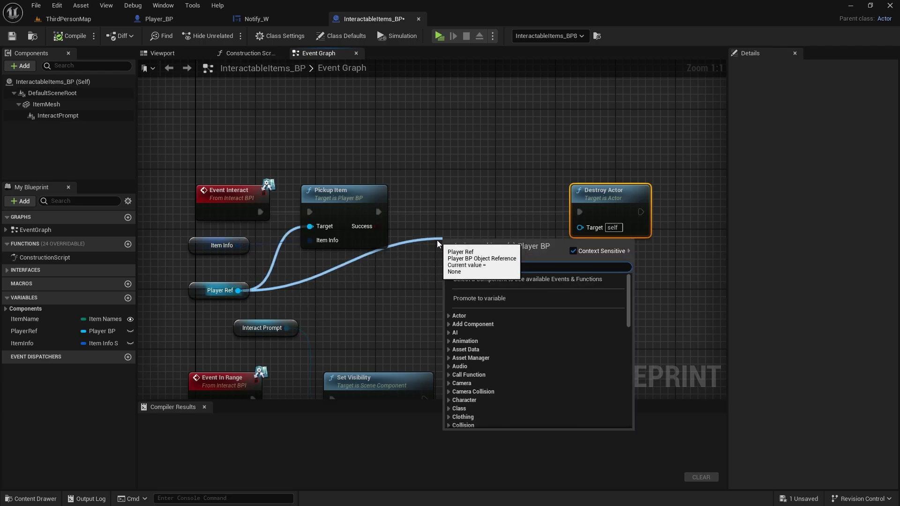
{"action": "type", "text": "create notify"}
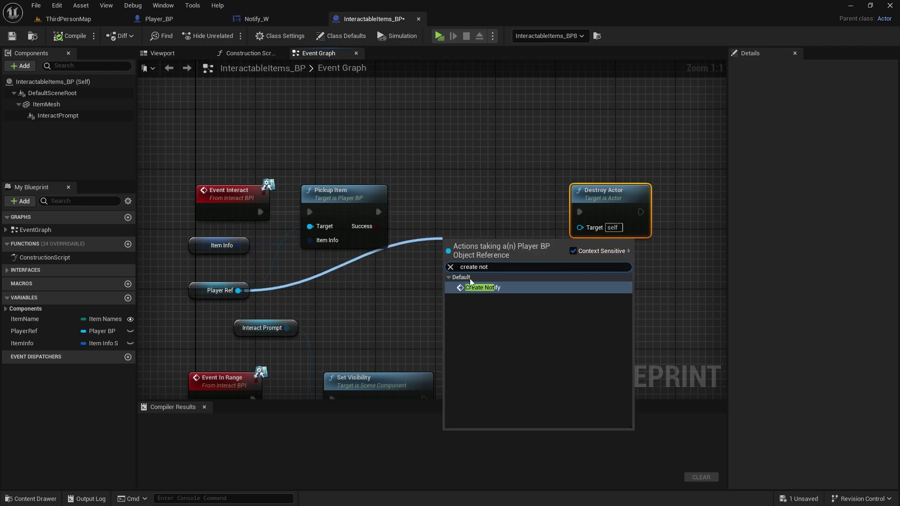
{"action": "left_click", "coordinate": [489, 286]}
{"action": "left_click_drag", "start_coordinate": [488, 286], "coordinate": [459, 234]}
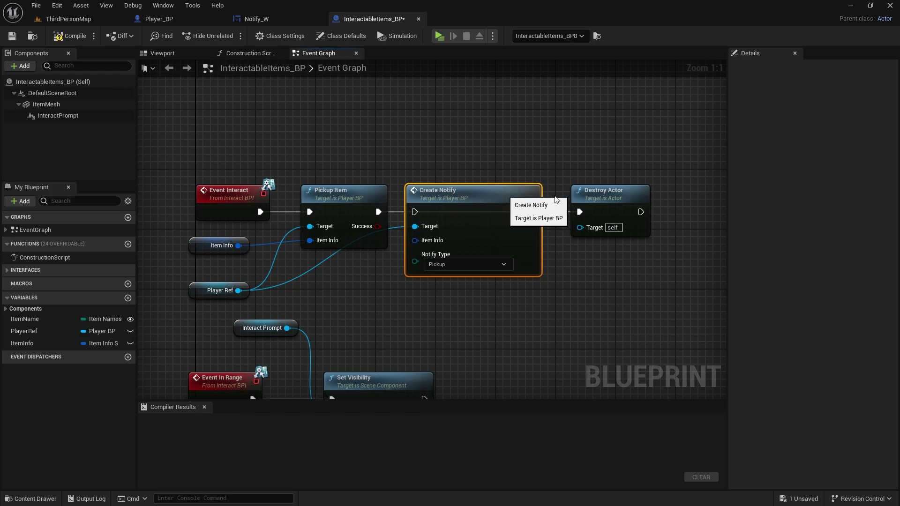
{"action": "left_click_drag", "start_coordinate": [608, 199], "coordinate": [628, 198]}
{"action": "left_click_drag", "start_coordinate": [379, 212], "coordinate": [417, 211]}
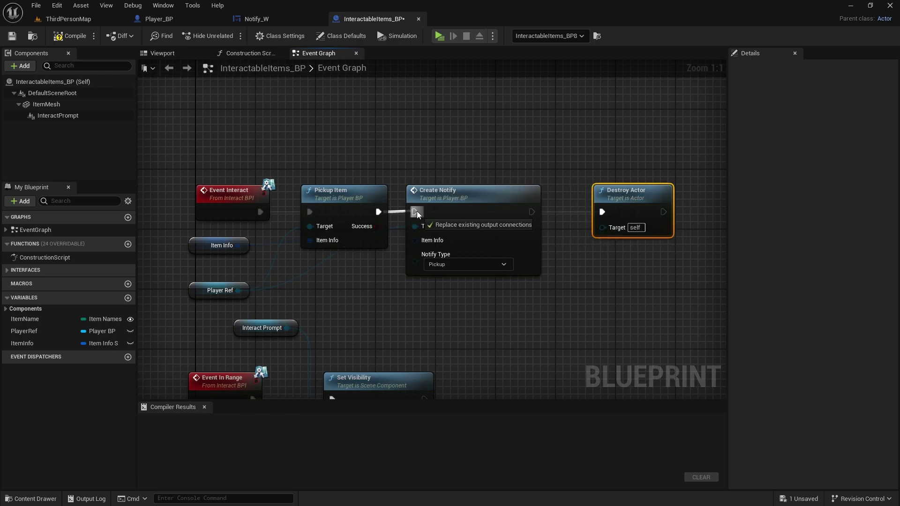
{"action": "double_click", "coordinate": [417, 211]}
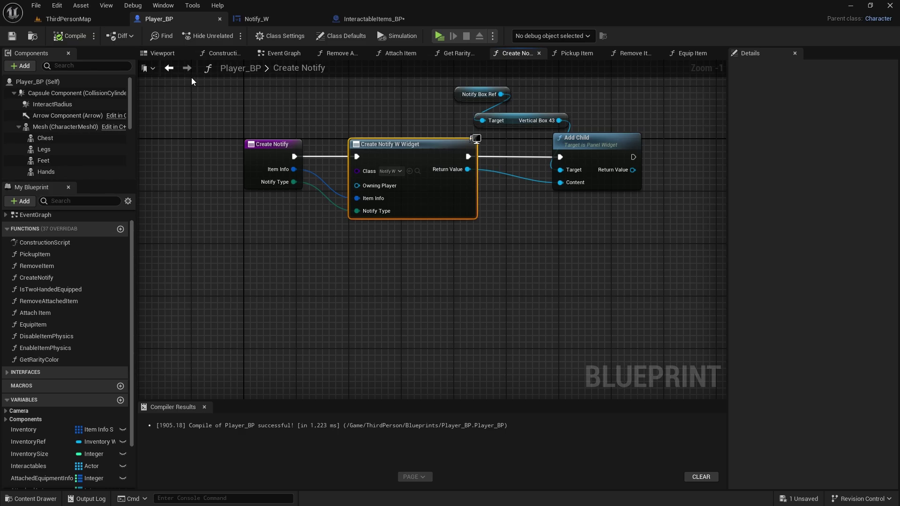
{"action": "left_click", "coordinate": [349, 21]}
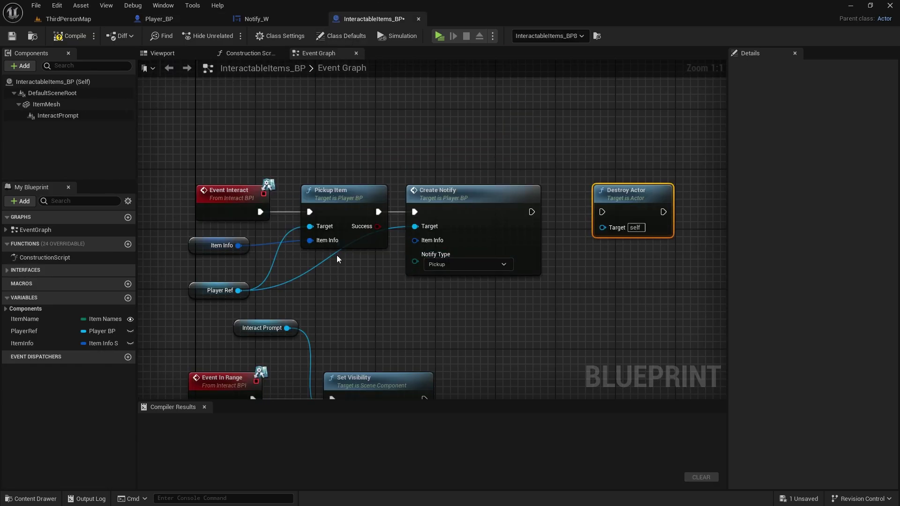
Step: Move Create Notify and Destroy Actor farther along the chain to free space after Pickup Item
{"action": "left_click_drag", "start_coordinate": [445, 227], "coordinate": [452, 226]}
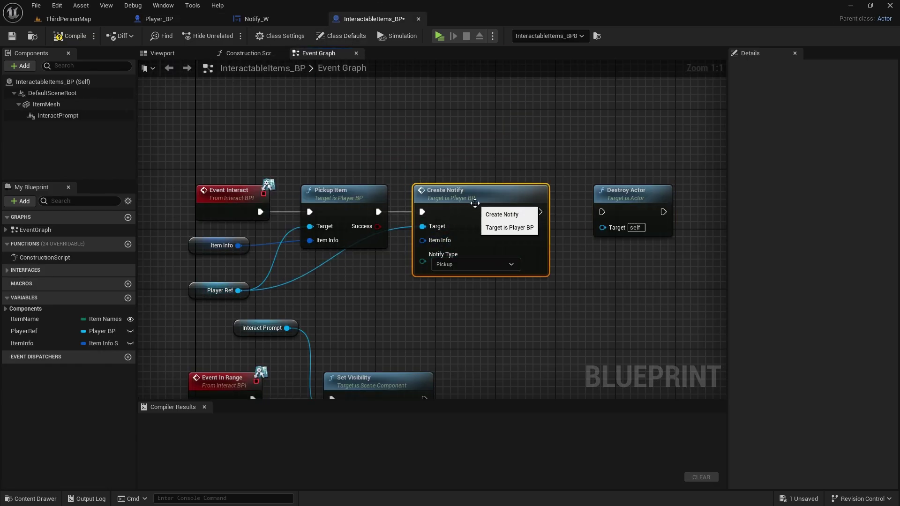
{"action": "right_click_drag", "start_coordinate": [528, 294], "coordinate": [341, 292]}
{"action": "left_click_drag", "start_coordinate": [418, 209], "coordinate": [599, 204]}
{"action": "left_click_drag", "start_coordinate": [304, 193], "coordinate": [459, 195]}
{"action": "right_click_drag", "start_coordinate": [462, 195], "coordinate": [546, 254]}
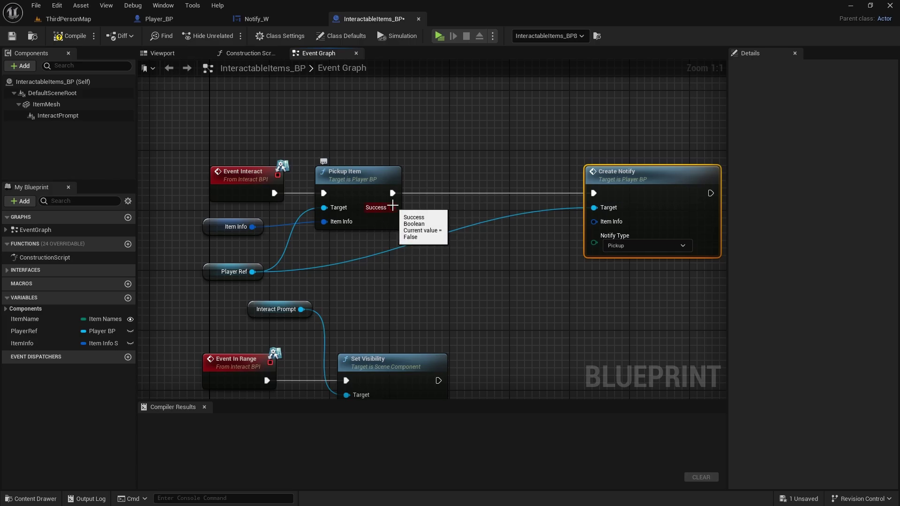
Step: Insert a Branch after Pickup Item with Success as its condition, and connect its True output to Create Notify
{"action": "left_click", "coordinate": [358, 177]}
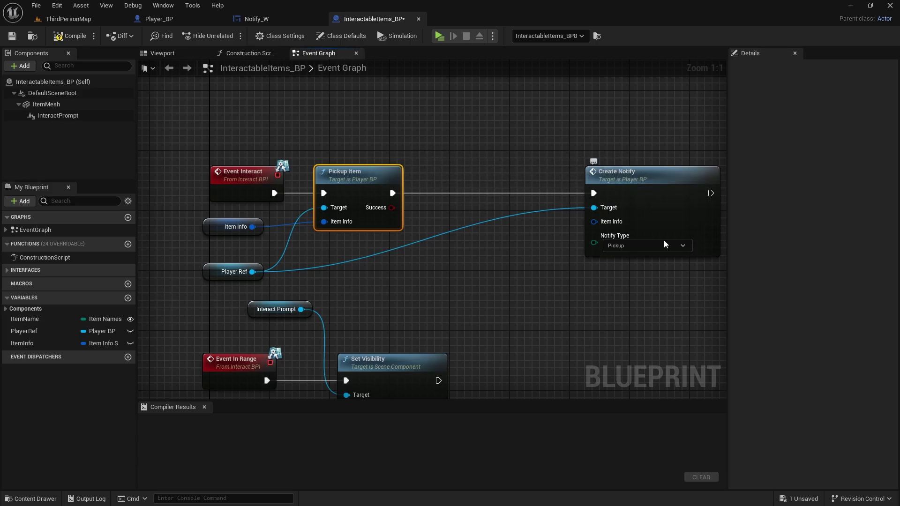
{"action": "right_click_drag", "start_coordinate": [491, 196], "coordinate": [406, 172]}
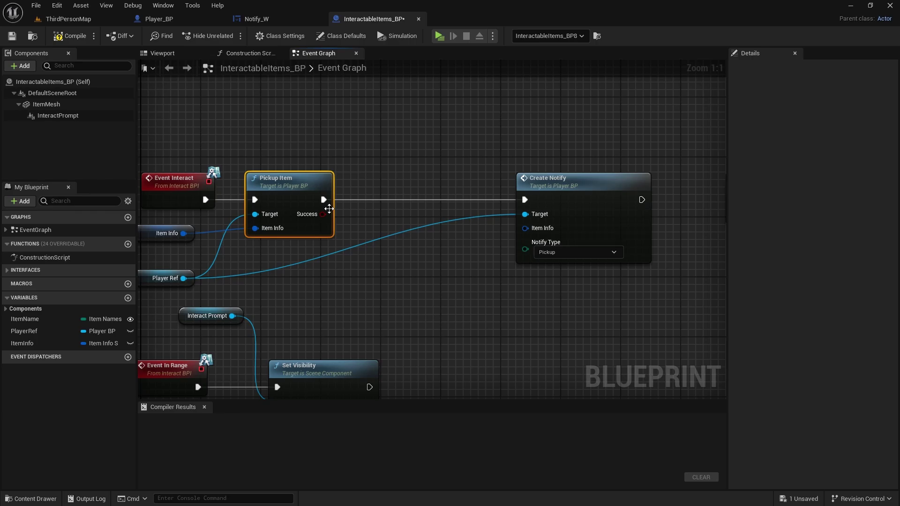
{"action": "key", "text": "b"}
{"action": "left_click", "coordinate": [380, 196]}
{"action": "left_click_drag", "start_coordinate": [392, 200], "coordinate": [388, 195]}
{"action": "left_click_drag", "start_coordinate": [324, 200], "coordinate": [379, 214]}
{"action": "right_click_drag", "start_coordinate": [432, 198], "coordinate": [398, 196]}
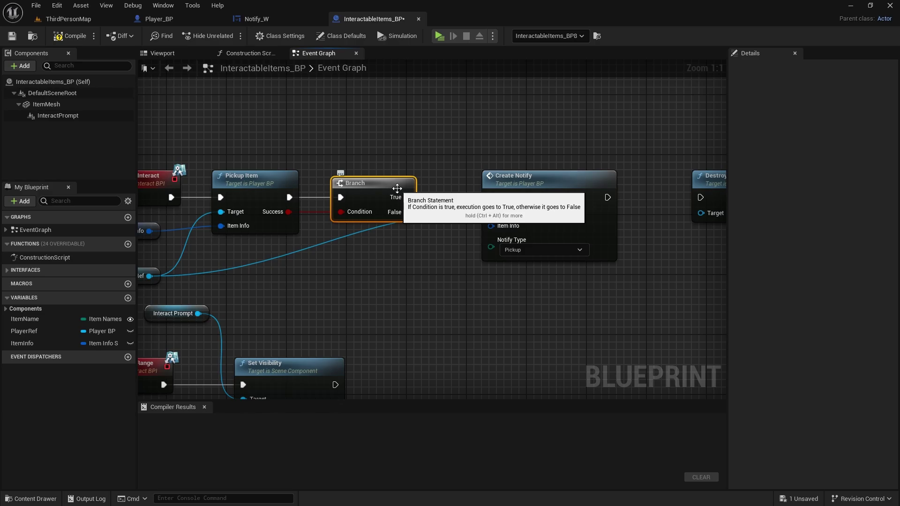
{"action": "left_click_drag", "start_coordinate": [397, 196], "coordinate": [491, 196]}
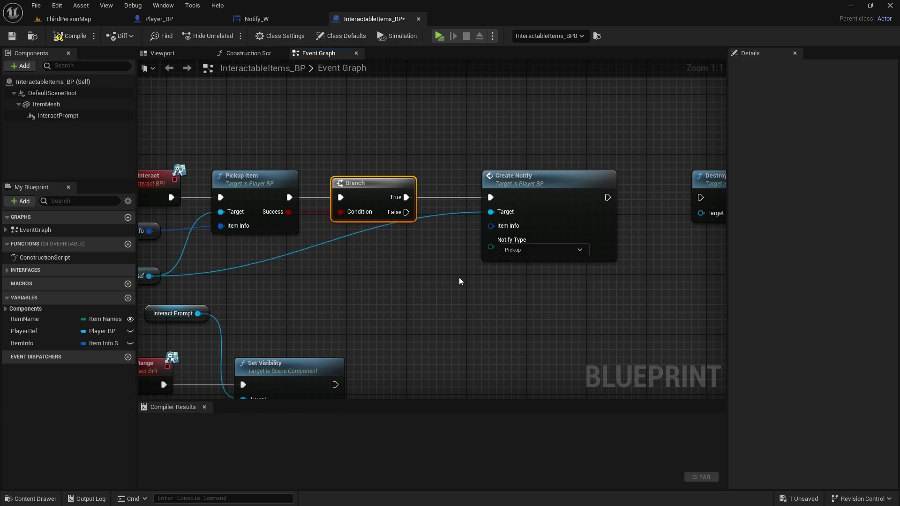
Step: Connect Create Notify to Destroy Actor, and compile and save InteractableItems_BP
{"action": "right_click_drag", "start_coordinate": [542, 231], "coordinate": [514, 273]}
{"action": "left_click_drag", "start_coordinate": [552, 193], "coordinate": [638, 196]}
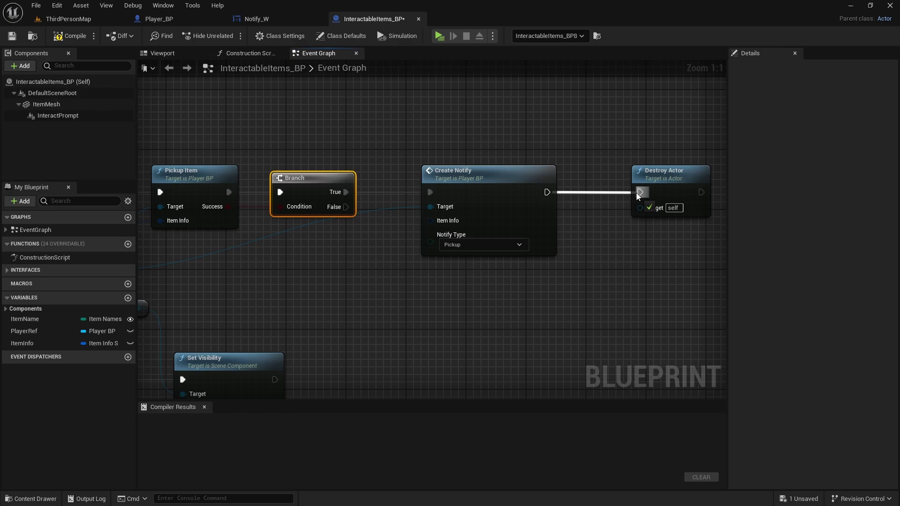
{"action": "left_click_drag", "start_coordinate": [641, 195], "coordinate": [641, 196]}
{"action": "right_click_drag", "start_coordinate": [357, 273], "coordinate": [420, 239]}
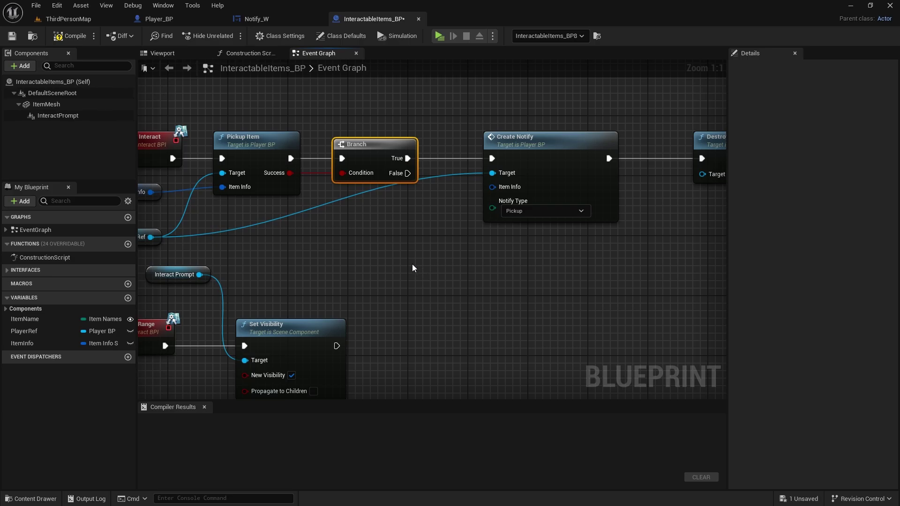
{"action": "left_click", "coordinate": [12, 36]}
Step: Run the game preview from ThirdPersonMap, pick up the nearby items and open the inventory
{"action": "scroll", "coordinate": [406, 239], "scroll_direction": "down", "scroll_amount": 4}
{"action": "right_click_drag", "start_coordinate": [370, 278], "coordinate": [429, 256]}
{"action": "left_click", "coordinate": [255, 20]}
{"action": "left_click", "coordinate": [158, 21]}
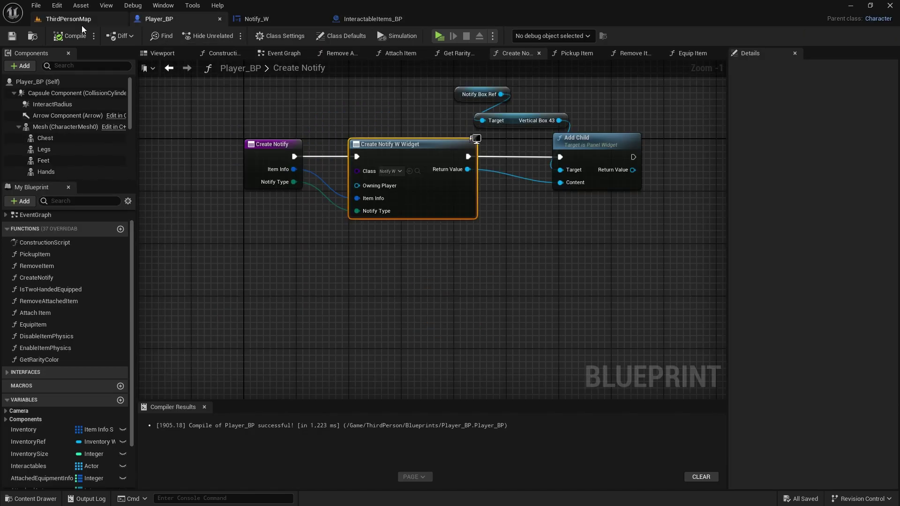
{"action": "left_click", "coordinate": [75, 21]}
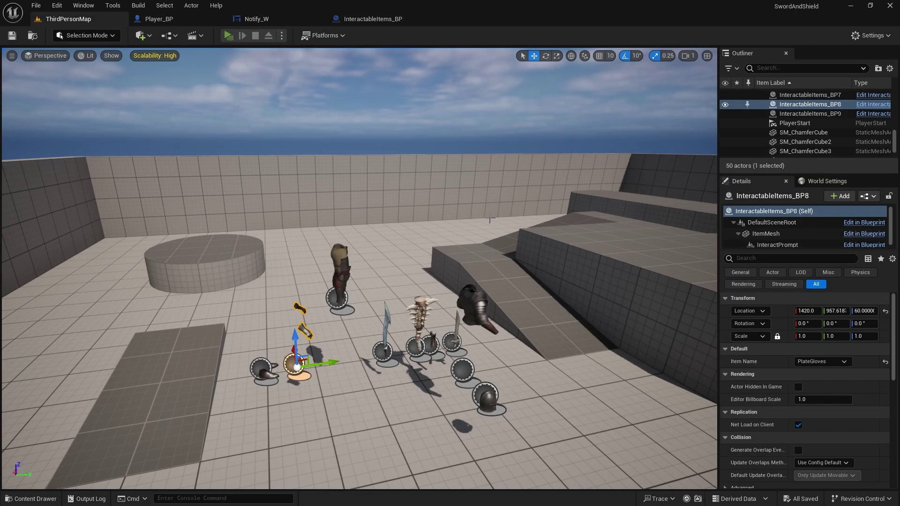
{"action": "key", "text": "w"}
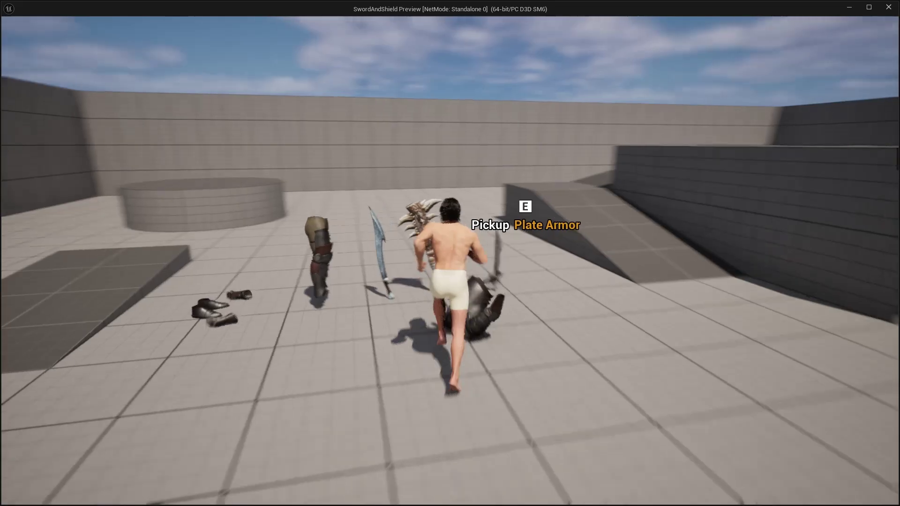
{"action": "key", "text": "e"}
{"action": "key", "text": "e"}
{"action": "key", "text": "e"}
{"action": "key", "text": "e"}
{"action": "key", "text": "e"}
{"action": "key", "text": "Tab"}
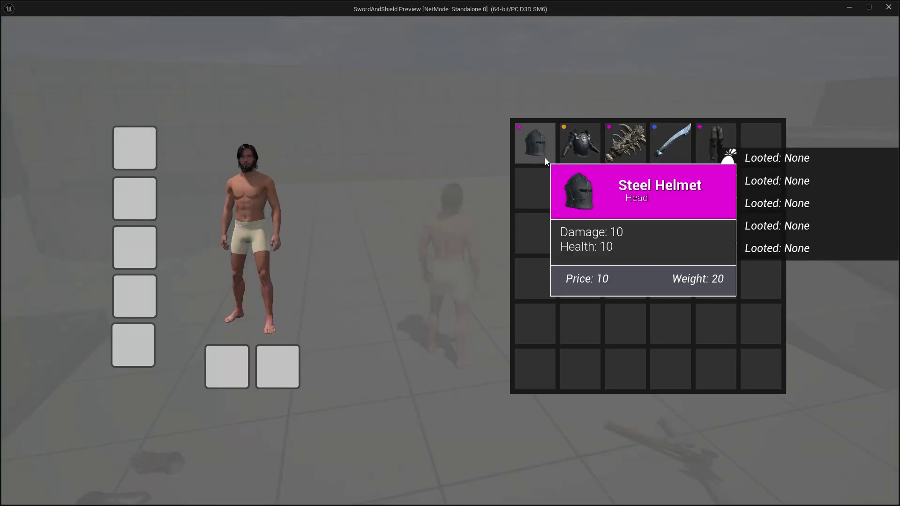
Step: Equip looted items from the inventory and unequip them again to test the loot notifications
{"action": "left_click", "coordinate": [545, 157]}
{"action": "left_click", "coordinate": [545, 157]}
{"action": "left_click", "coordinate": [545, 157]}
{"action": "left_click", "coordinate": [545, 157]}
{"action": "right_click", "coordinate": [136, 153]}
{"action": "right_click", "coordinate": [129, 193]}
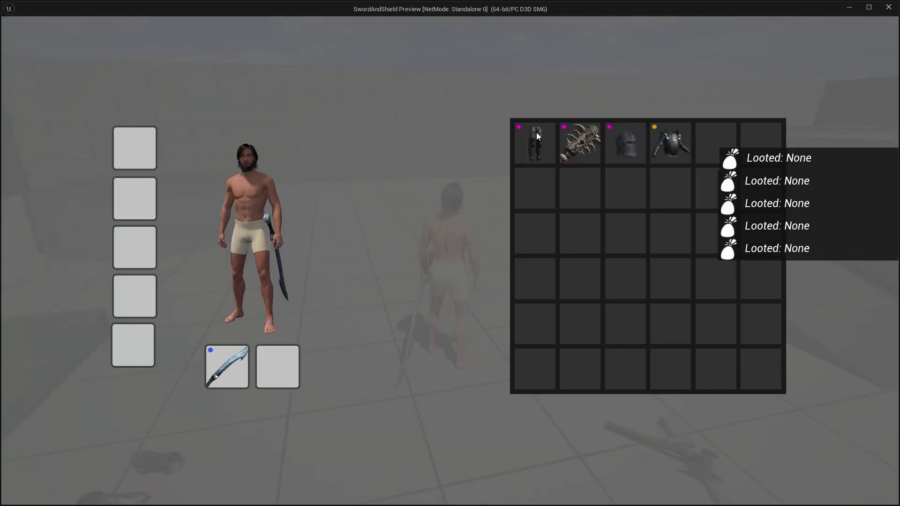
{"action": "right_click", "coordinate": [536, 145]}
{"action": "right_click", "coordinate": [539, 153]}
{"action": "right_click", "coordinate": [538, 154]}
{"action": "right_click", "coordinate": [134, 148]}
{"action": "right_click", "coordinate": [134, 297]}
{"action": "right_click", "coordinate": [226, 366]}
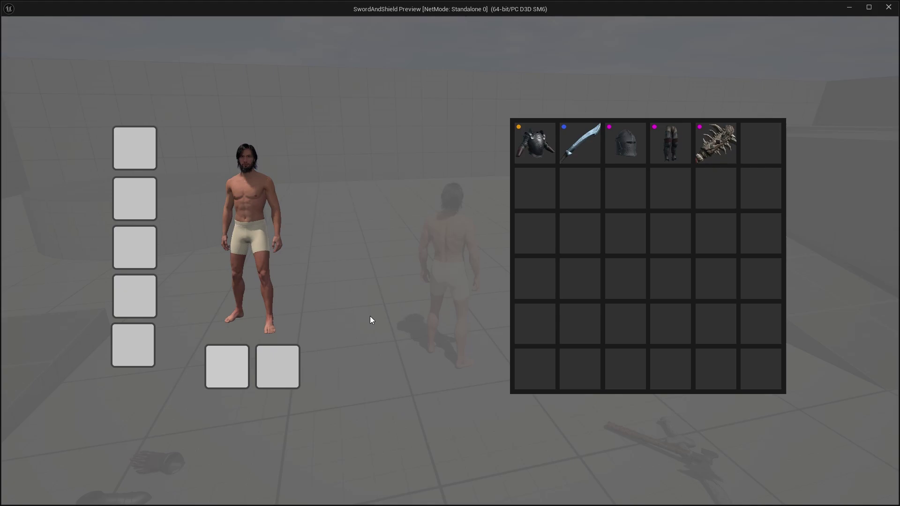
Step: Close the inventory, walk around the Plate Gloves and boots on the ground to inspect them, and end the preview
{"action": "key", "text": "i"}
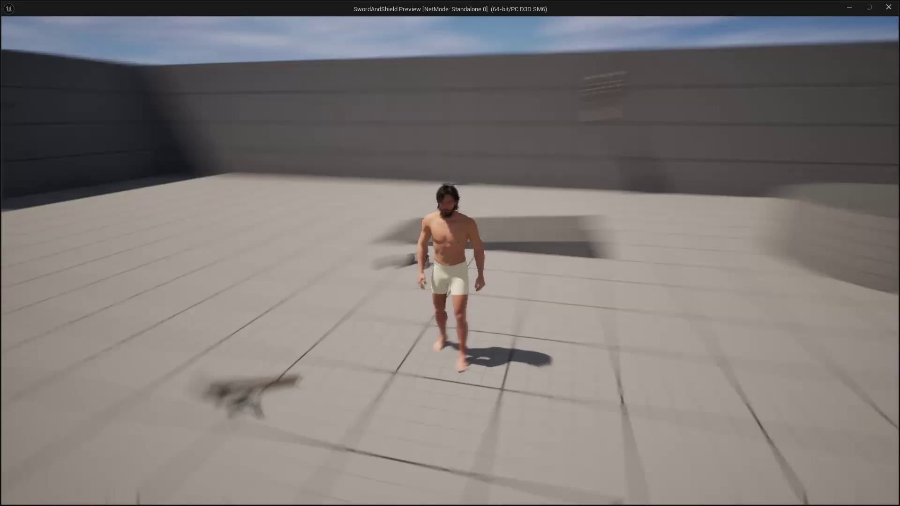
{"action": "key", "text": "a"}
{"action": "key", "text": "w"}
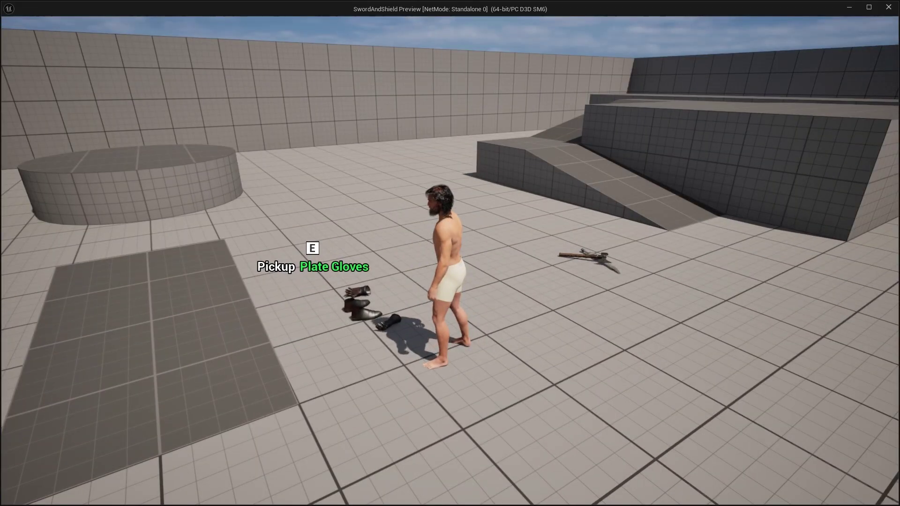
{"action": "key", "text": "w"}
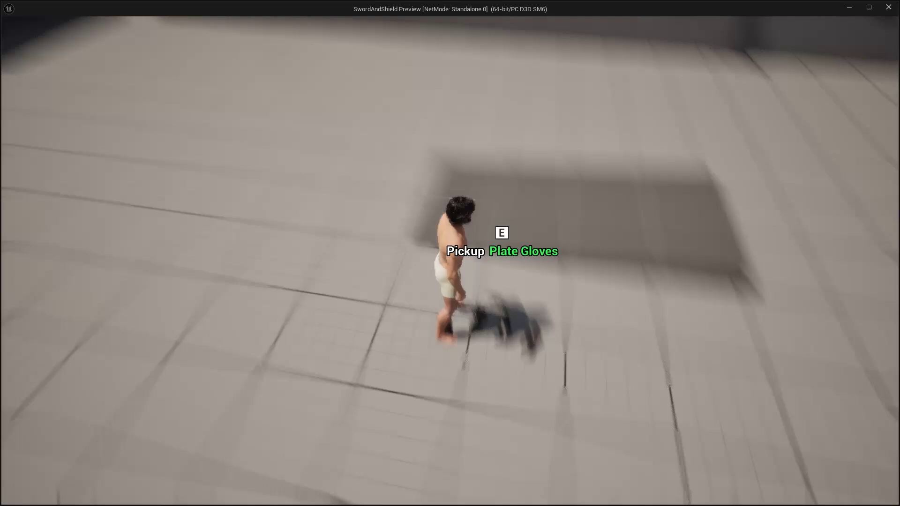
{"action": "key", "text": "a"}
{"action": "key", "text": "w"}
{"action": "key", "text": "d"}
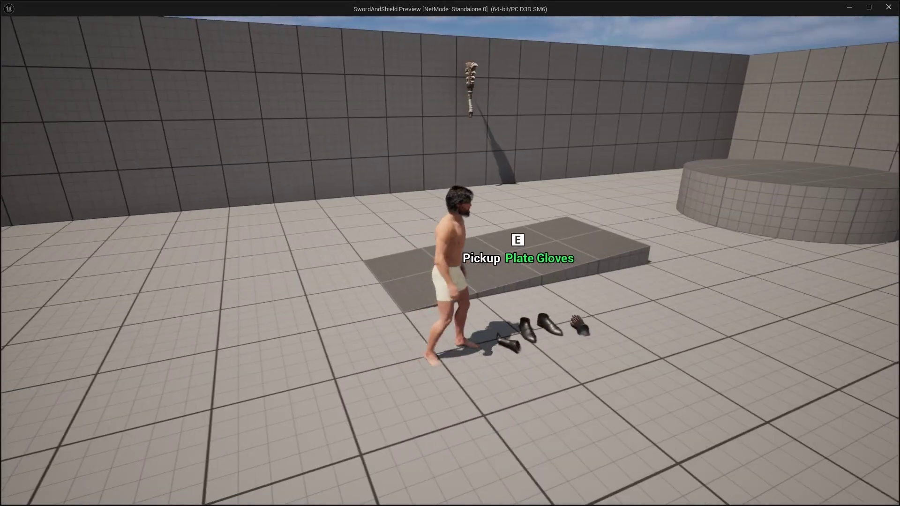
{"action": "key", "text": "w"}
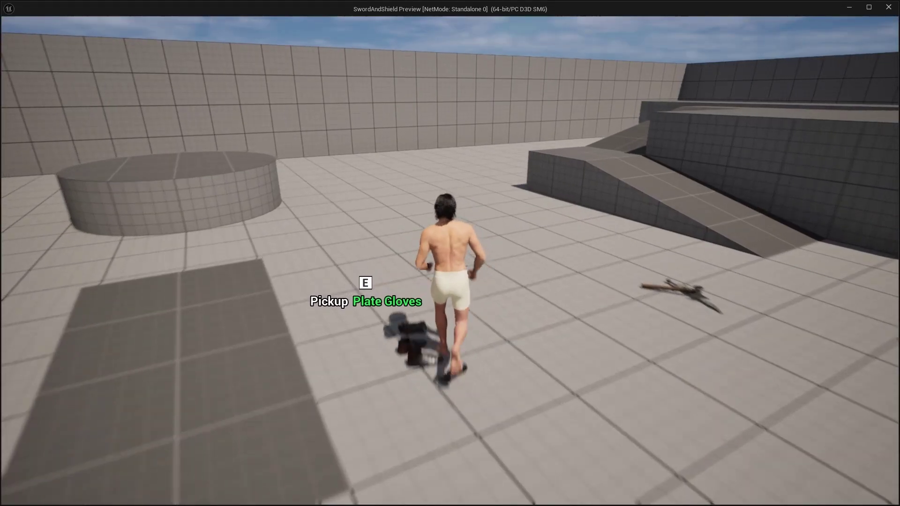
{"action": "key", "text": "Escape"}
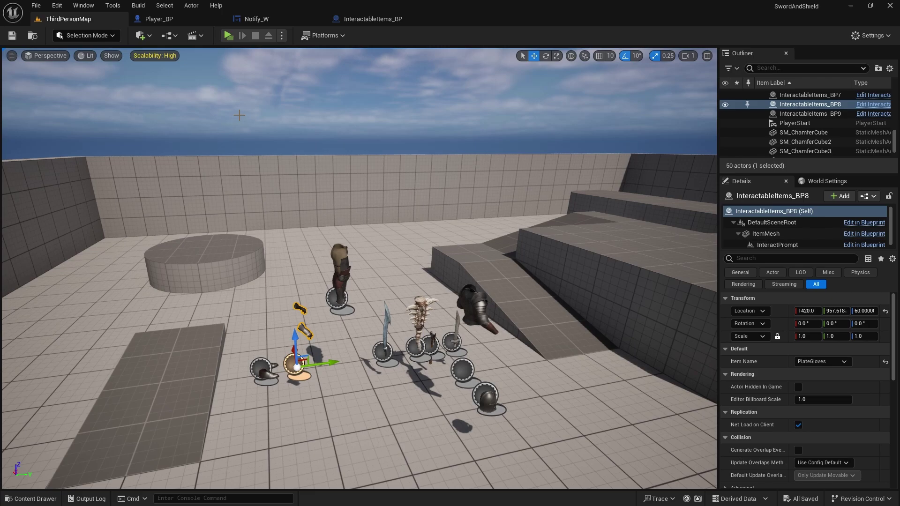
Step: Browse the PlateArmor mesh folder and compare its assets with the armor items placed in the level
{"action": "key", "text": "ctrl+space"}
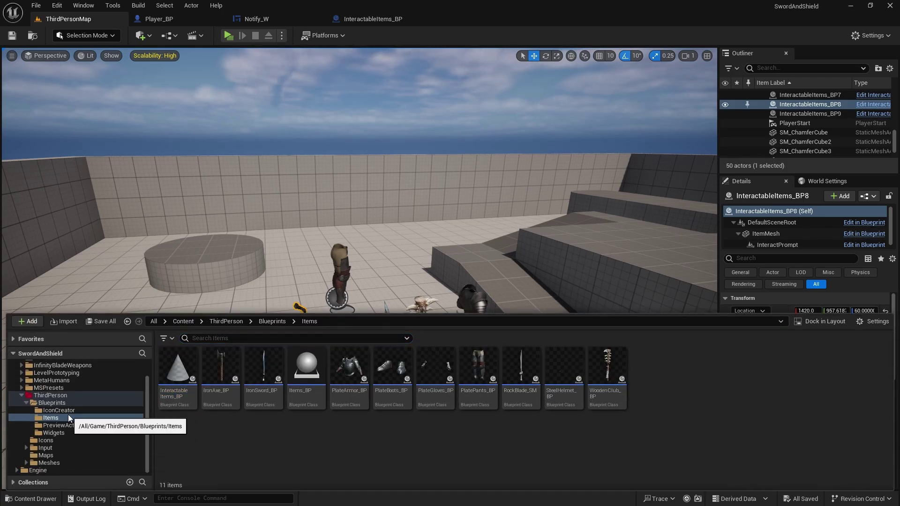
{"action": "left_click", "coordinate": [55, 463]}
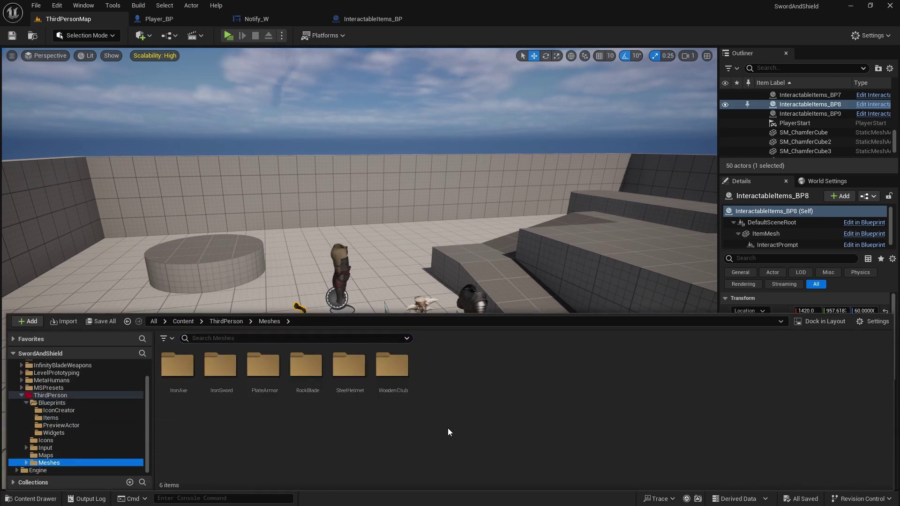
{"action": "double_click", "coordinate": [263, 367]}
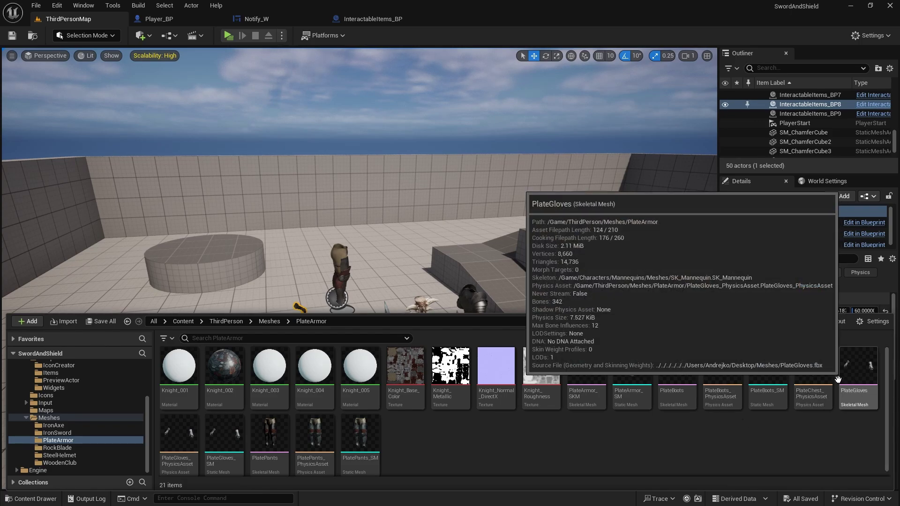
{"action": "right_click_drag", "start_coordinate": [361, 208], "coordinate": [387, 215]}
{"action": "key", "text": "w"}
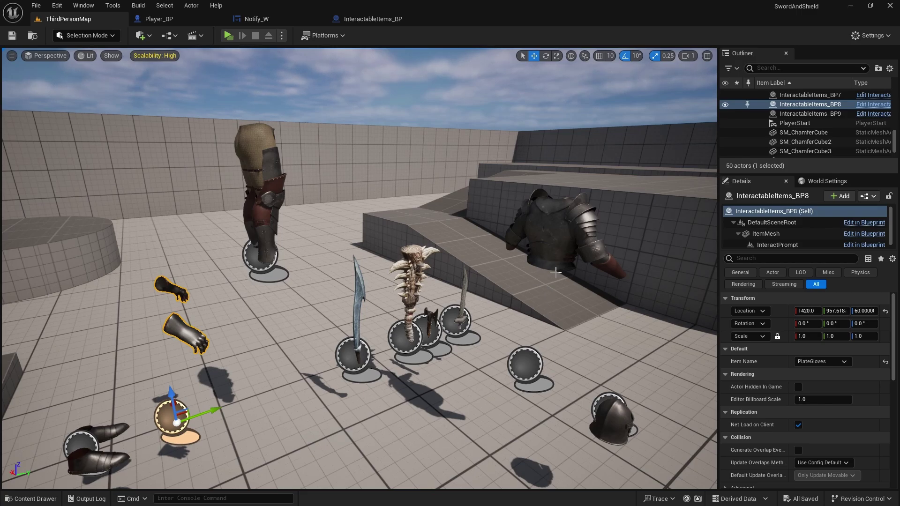
{"action": "key", "text": "ctrl+space"}
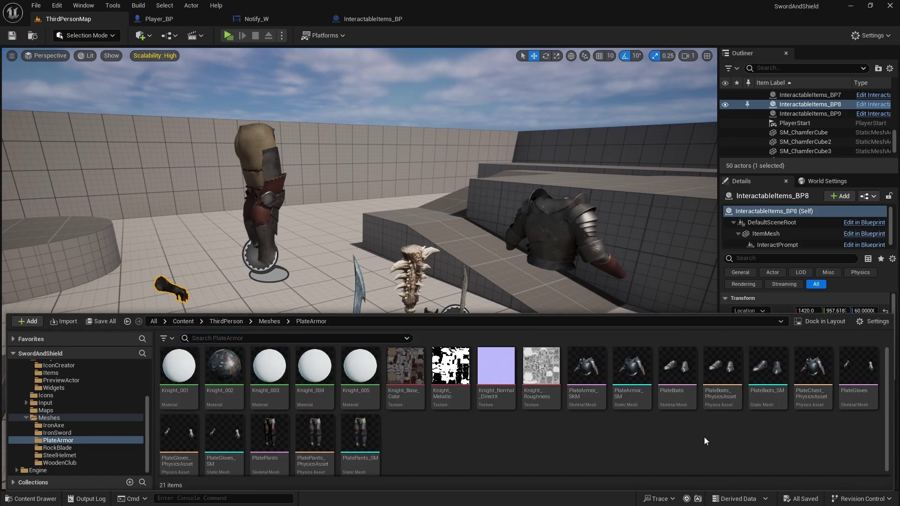
{"action": "right_click_drag", "start_coordinate": [600, 271], "coordinate": [602, 309]}
{"action": "key", "text": "s"}
{"action": "key", "text": "ctrl+space"}
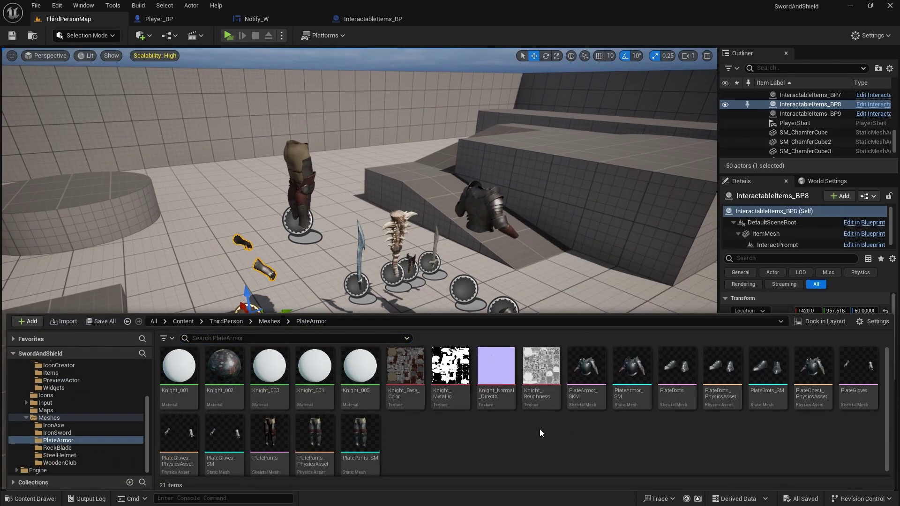
Step: Export the PlateGloves_SM and PlateArmor_SM static meshes as FBX files to the Desktop's Meshes folder with the default export options
{"action": "scroll", "coordinate": [328, 436], "scroll_direction": "down", "scroll_amount": 1}
{"action": "left_click", "coordinate": [224, 436]}
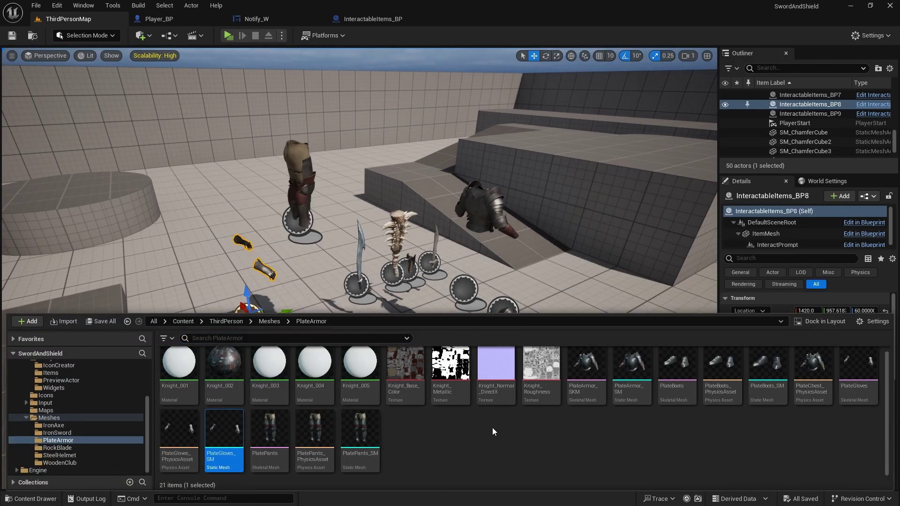
{"action": "left_click", "coordinate": [633, 370], "text": "ctrl"}
{"action": "right_click", "coordinate": [635, 366]}
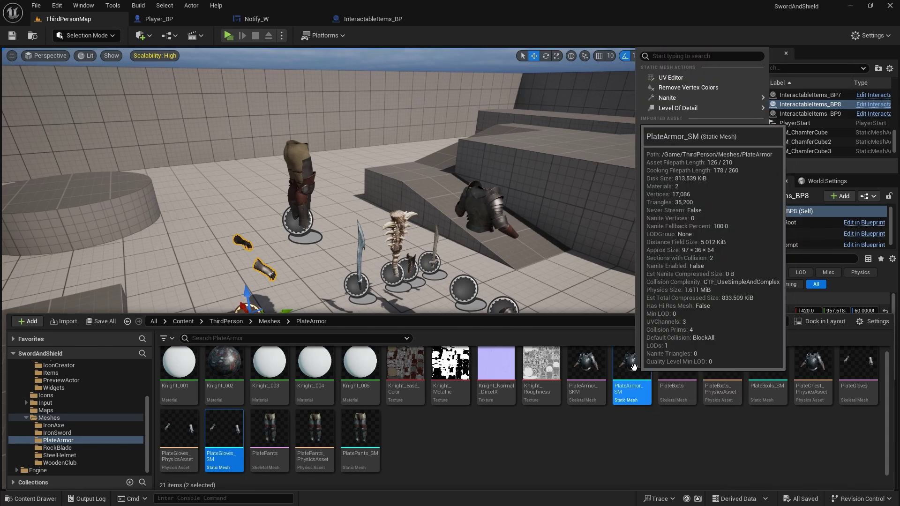
{"action": "mouse_move", "coordinate": [702, 214]}
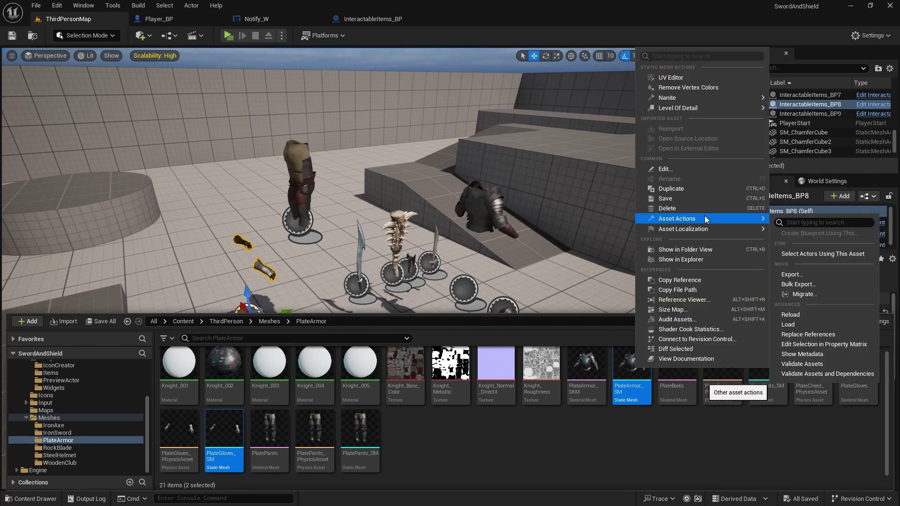
{"action": "left_click", "coordinate": [794, 274]}
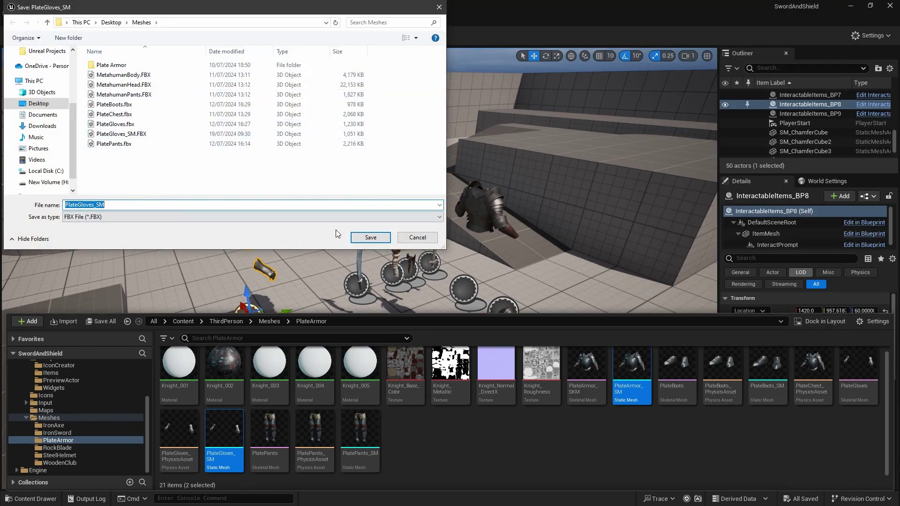
{"action": "left_click", "coordinate": [370, 237]}
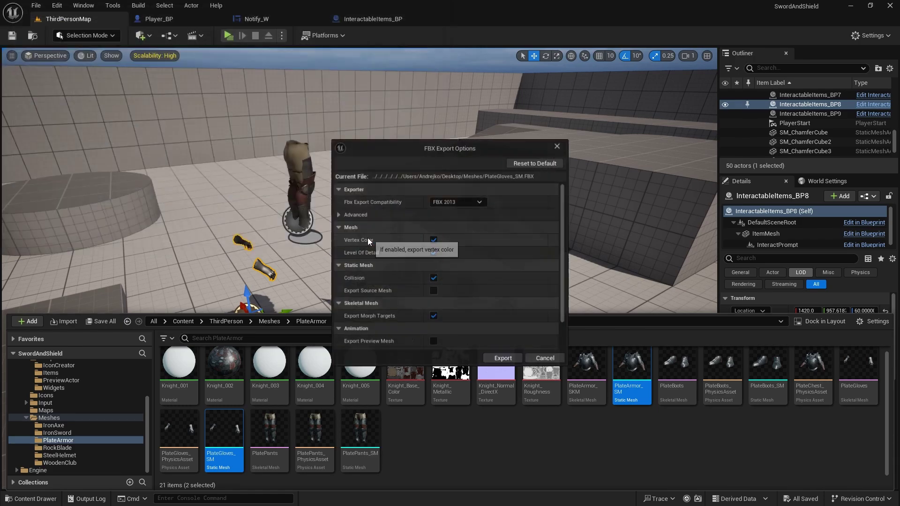
{"action": "left_click", "coordinate": [504, 360]}
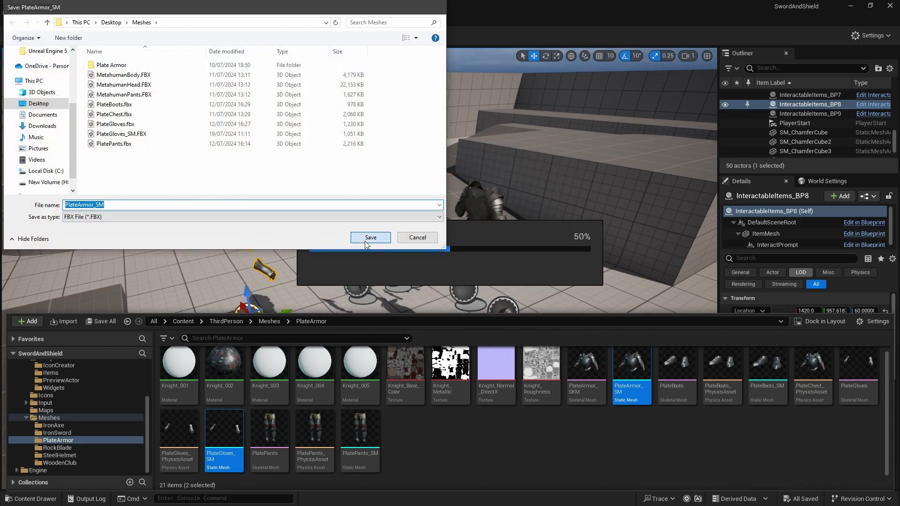
{"action": "left_click", "coordinate": [371, 237]}
{"action": "left_click", "coordinate": [500, 355]}
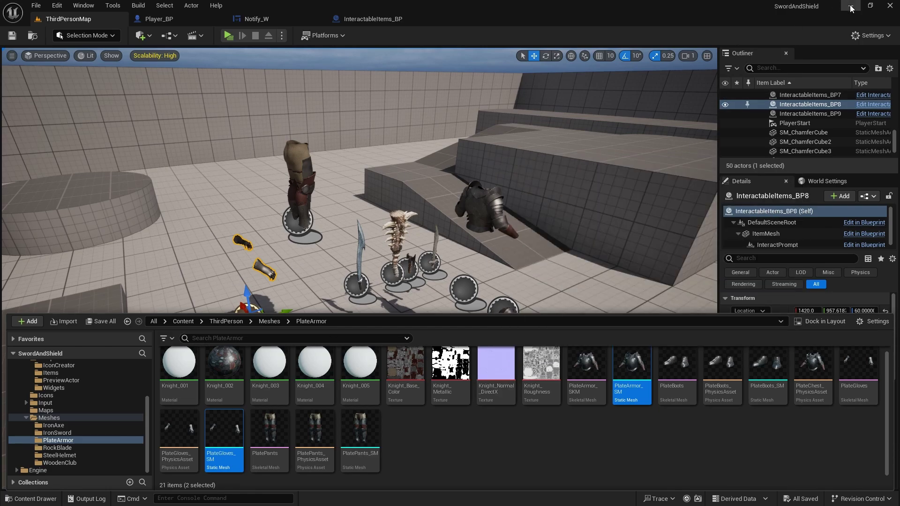
Step: Switch to Blender and delete the default camera, cube and light from the new scene
{"action": "key", "text": "super"}
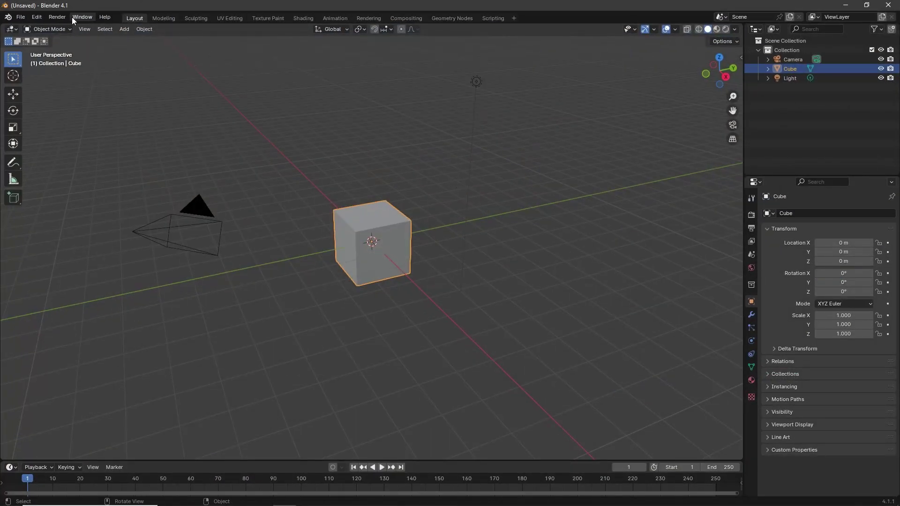
{"action": "left_click", "coordinate": [795, 59]}
{"action": "key", "text": "Delete"}
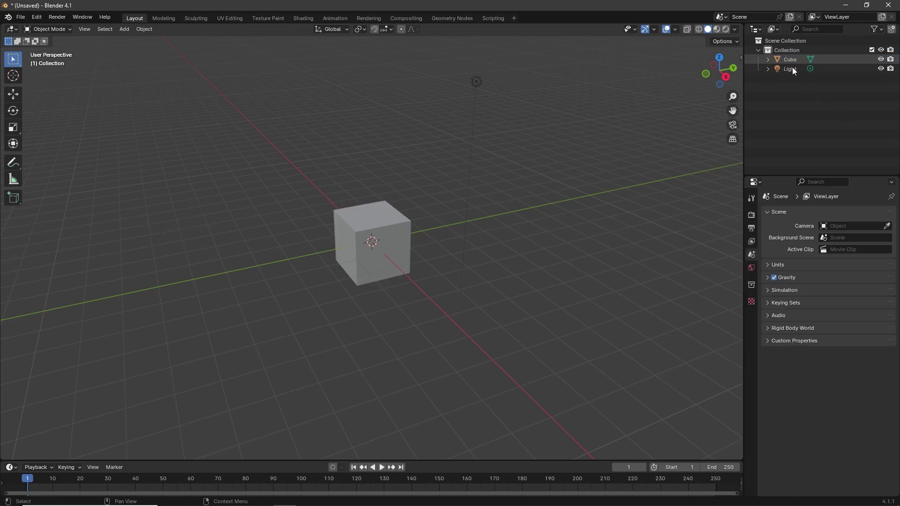
{"action": "left_click", "coordinate": [790, 59]}
{"action": "key", "text": "Delete"}
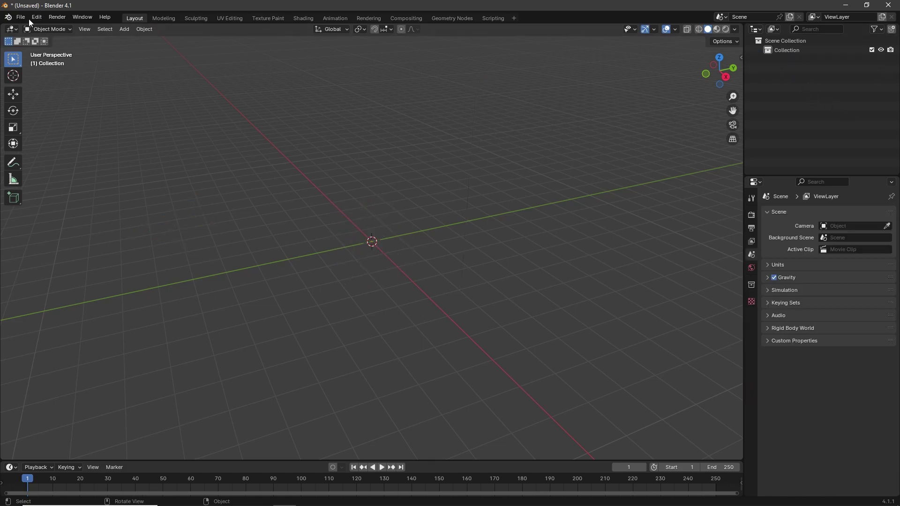
Step: Import PlateArmor_SM.FBX from the Desktop's Meshes folder into the scene
{"action": "left_click", "coordinate": [20, 18]}
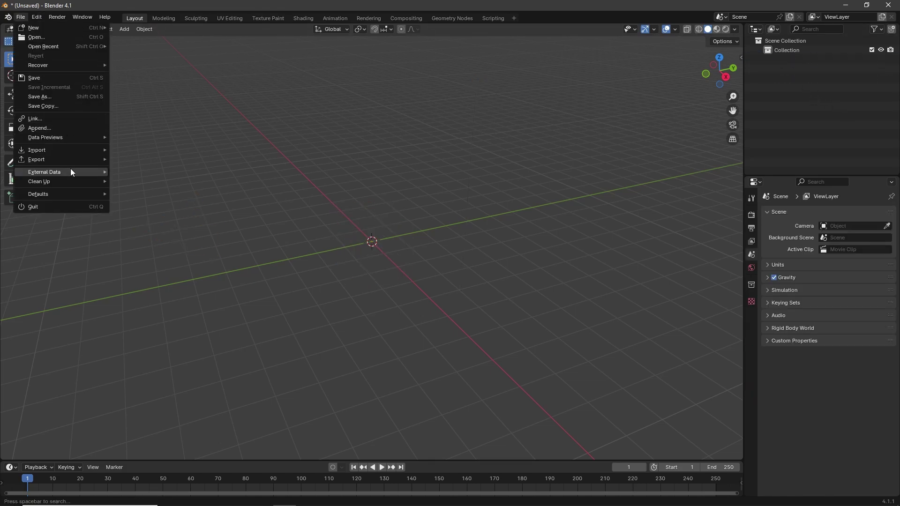
{"action": "mouse_move", "coordinate": [78, 150]}
{"action": "left_click", "coordinate": [136, 246]}
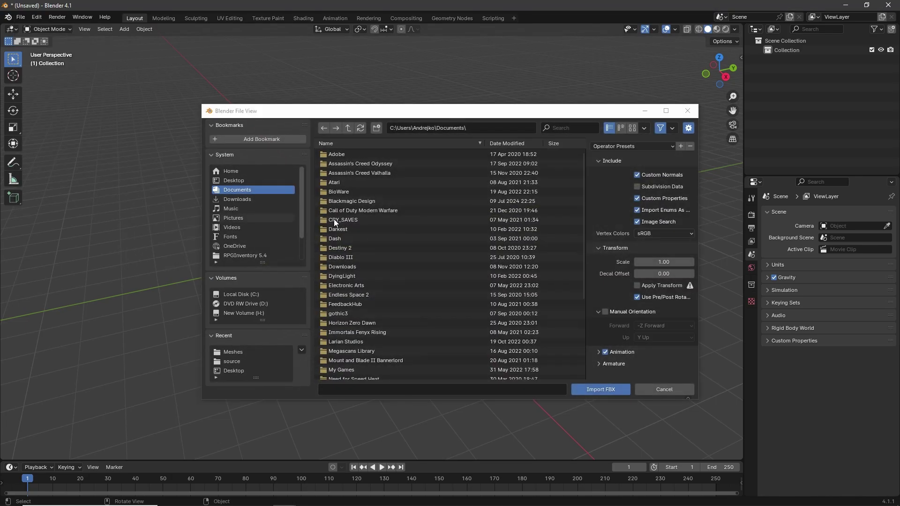
{"action": "left_click", "coordinate": [258, 181]}
{"action": "double_click", "coordinate": [334, 163]}
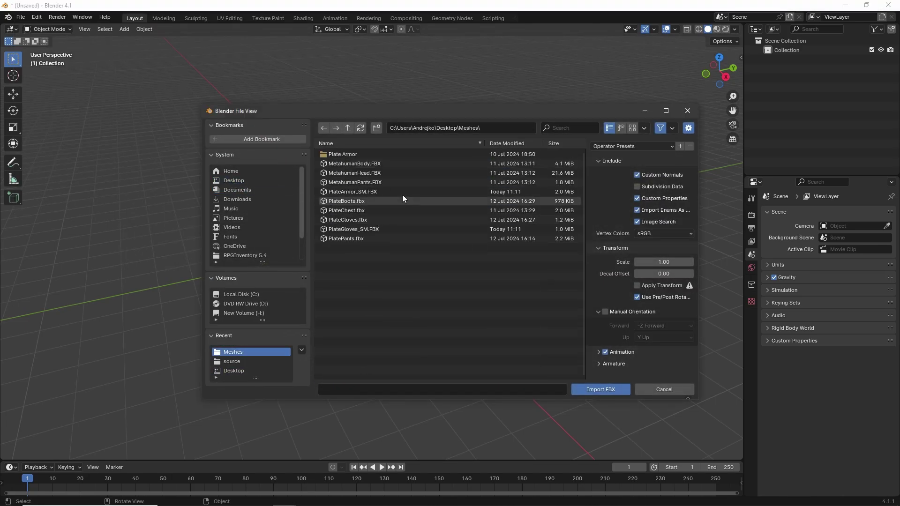
{"action": "left_click", "coordinate": [364, 191]}
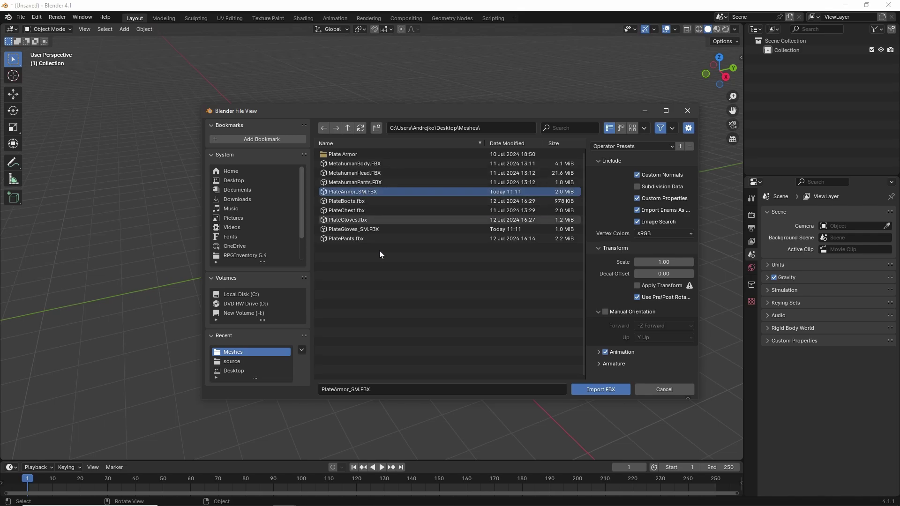
{"action": "left_click", "coordinate": [587, 388]}
Step: Delete the imported UCX_PlateArmor_SM collision meshes, keeping only PlateArmor_SM
{"action": "left_click", "coordinate": [806, 92]}
{"action": "left_click", "coordinate": [798, 68]}
{"action": "middle_click_drag", "start_coordinate": [422, 198], "coordinate": [421, 198]}
{"action": "left_click", "coordinate": [790, 91]}
{"action": "left_click", "coordinate": [799, 69]}
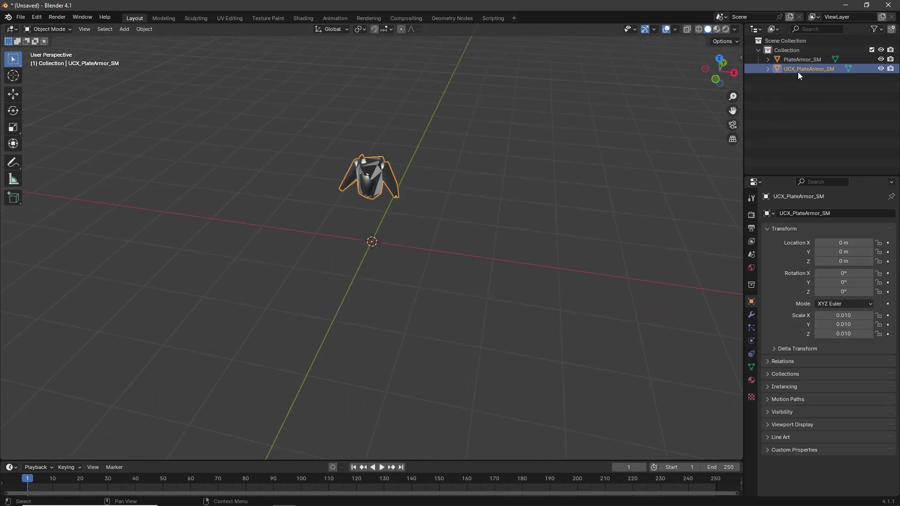
{"action": "key", "text": "Delete"}
Step: Set PlateArmor_SM's origin to the 3D cursor, and move its geometry to that origin
{"action": "scroll", "coordinate": [408, 176], "scroll_direction": "up", "scroll_amount": 3}
{"action": "middle_click_drag", "start_coordinate": [407, 176], "coordinate": [440, 171]}
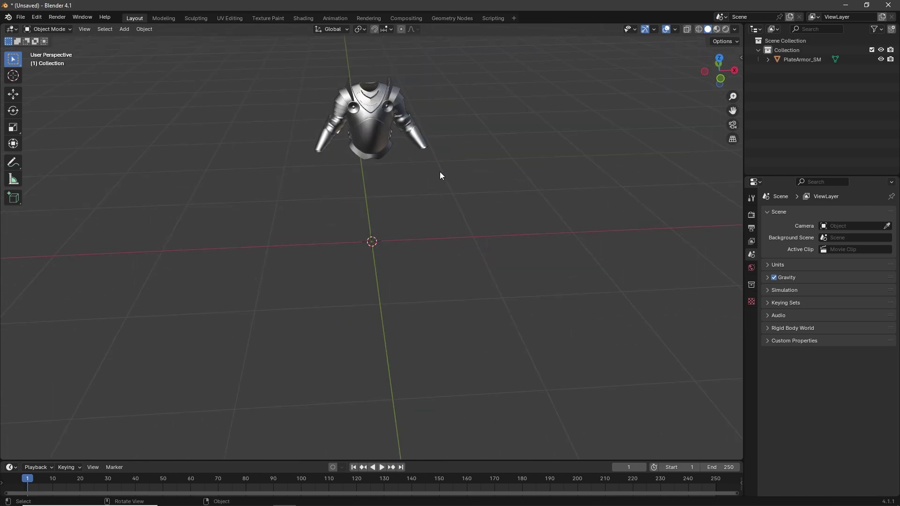
{"action": "left_click", "coordinate": [792, 58]}
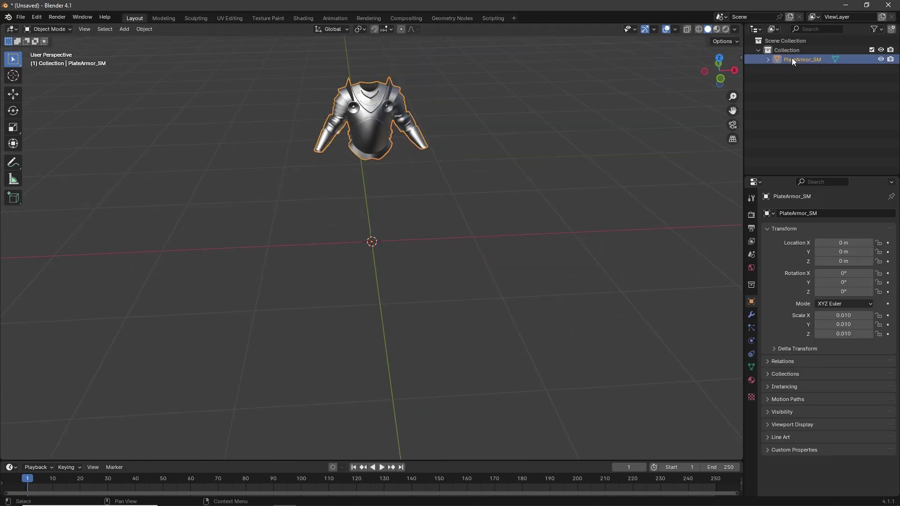
{"action": "right_click", "coordinate": [385, 234]}
{"action": "mouse_move", "coordinate": [379, 230]}
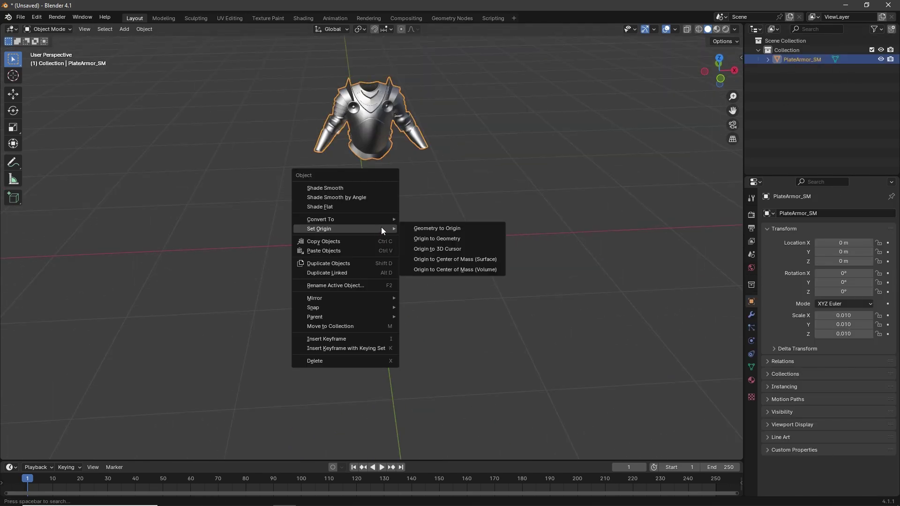
{"action": "left_click", "coordinate": [428, 250]}
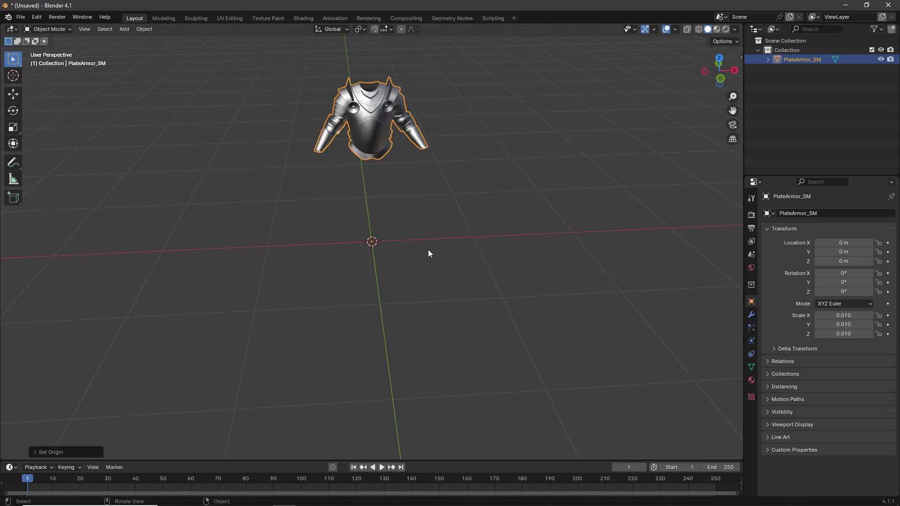
{"action": "right_click", "coordinate": [373, 247]}
{"action": "mouse_move", "coordinate": [373, 244]}
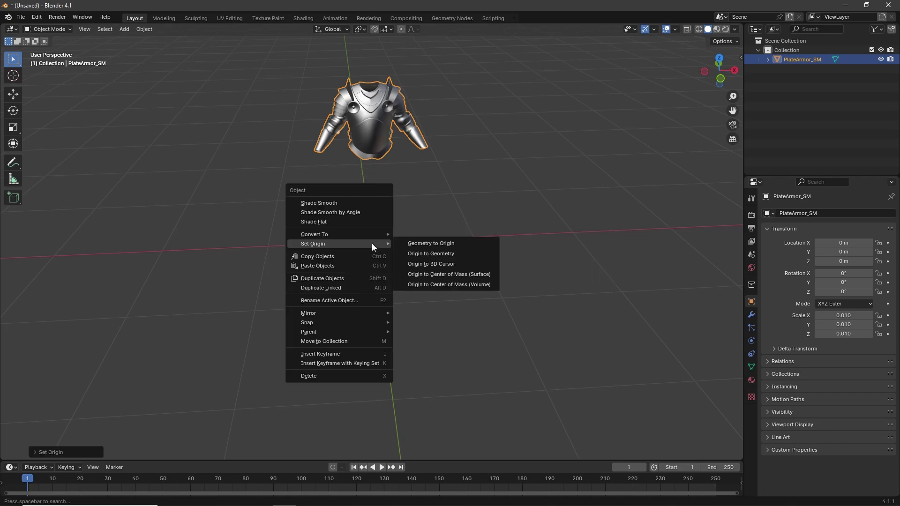
{"action": "left_click", "coordinate": [435, 245]}
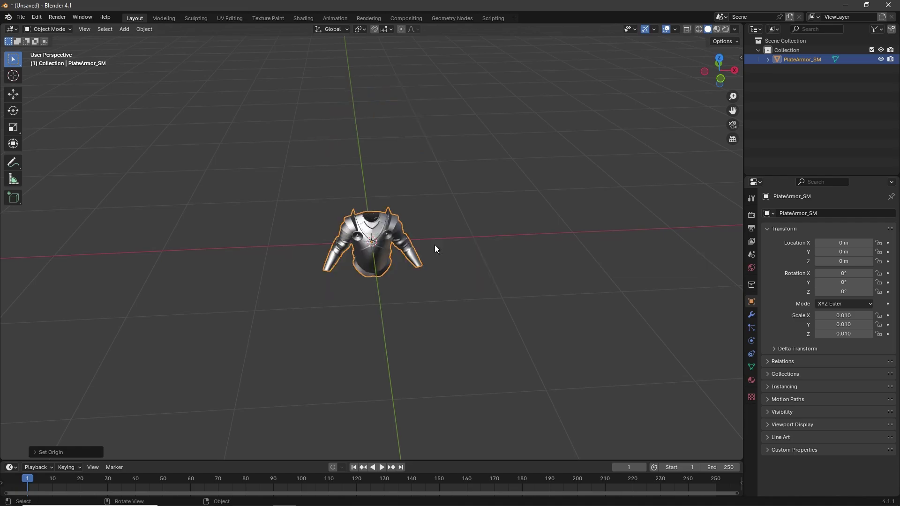
Step: Raise the plate armor along Z to about 0.227 m so its waist sits near the world origin
{"action": "middle_click_drag", "start_coordinate": [452, 257], "coordinate": [297, 200]}
{"action": "scroll", "coordinate": [420, 238], "scroll_direction": "up", "scroll_amount": 5}
{"action": "scroll", "coordinate": [444, 266], "scroll_direction": "down", "scroll_amount": 3}
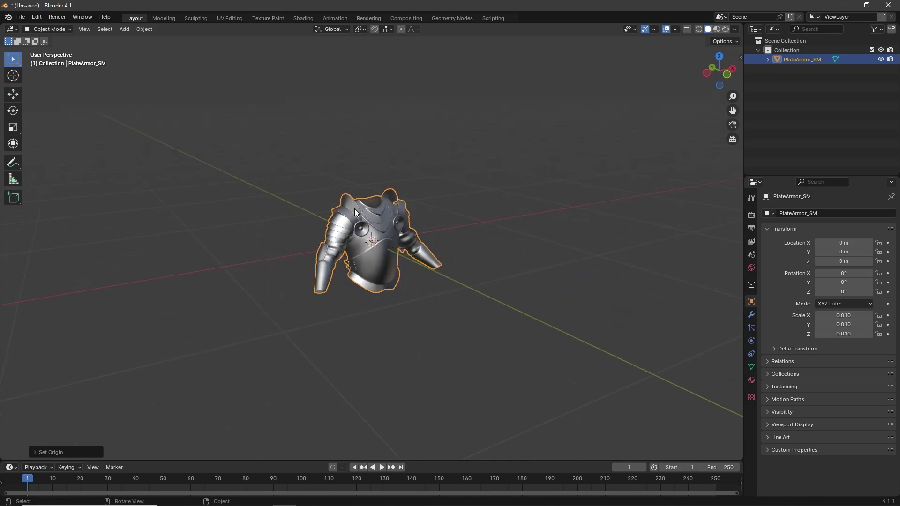
{"action": "left_click", "coordinate": [14, 94]}
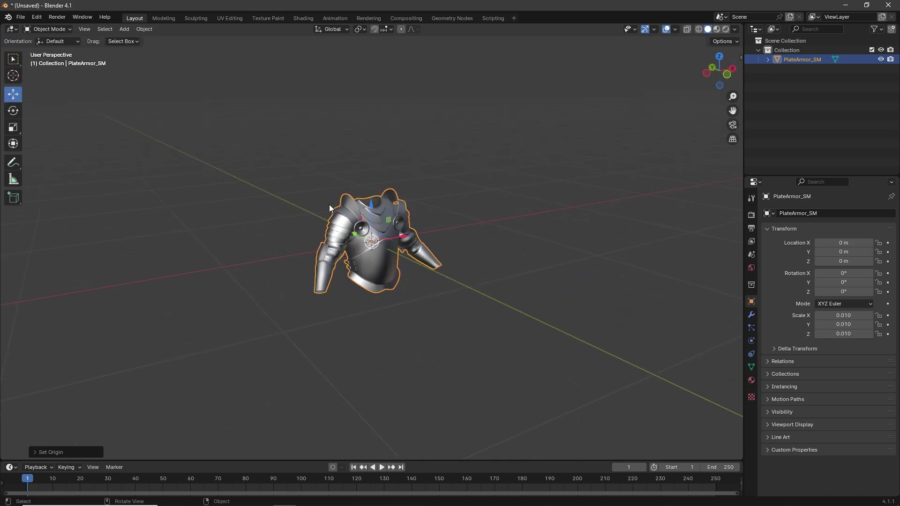
{"action": "left_click_drag", "start_coordinate": [370, 205], "coordinate": [367, 169]}
Step: Try to apply Origin to 3D Cursor to the raised armor
{"action": "middle_click_drag", "start_coordinate": [470, 220], "coordinate": [371, 249]}
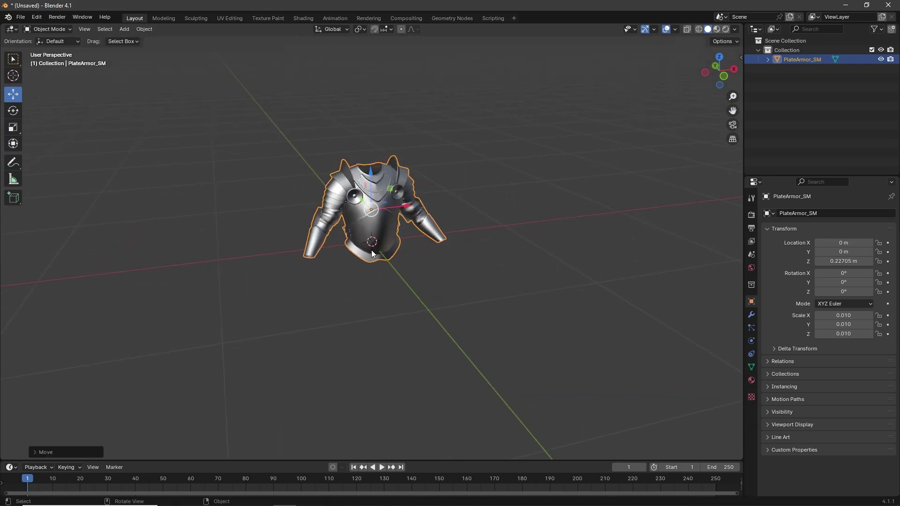
{"action": "right_click", "coordinate": [372, 251]}
{"action": "right_click", "coordinate": [367, 237]}
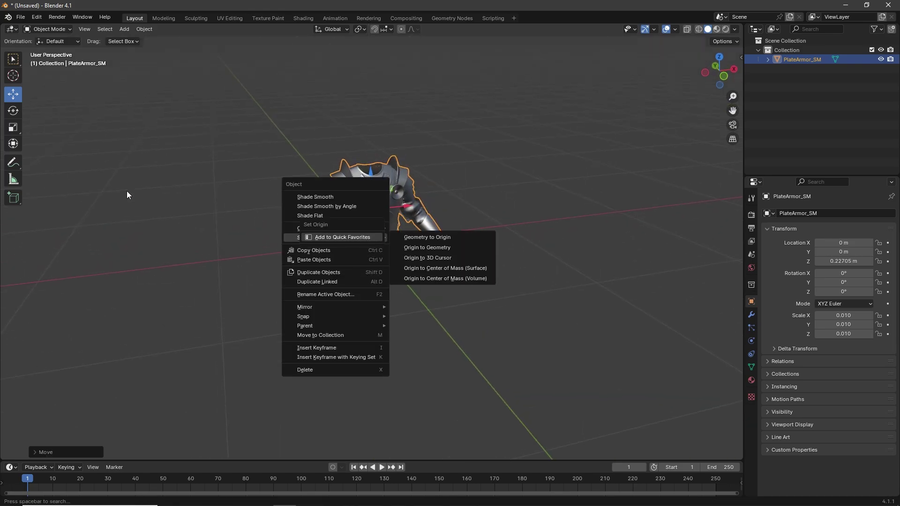
{"action": "left_click", "coordinate": [533, 354]}
{"action": "right_click", "coordinate": [371, 243]}
{"action": "mouse_move", "coordinate": [372, 244]}
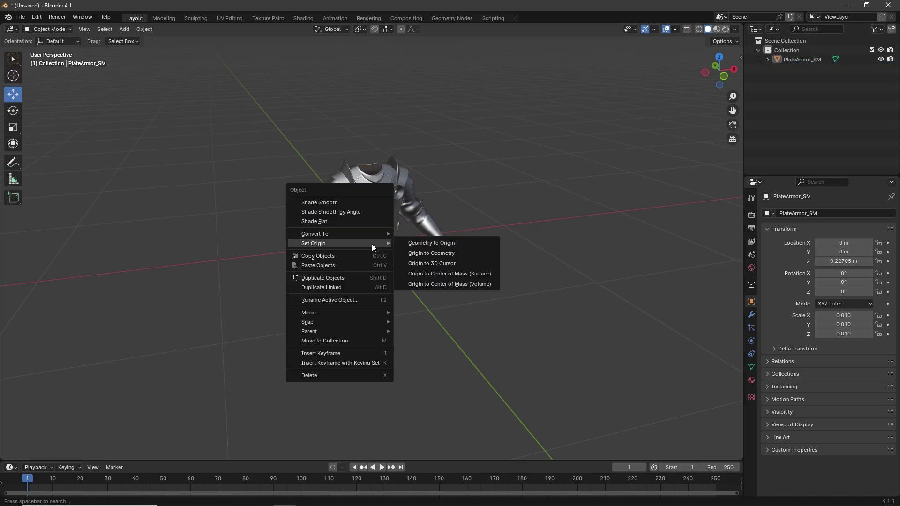
{"action": "left_click", "coordinate": [446, 262]}
{"action": "middle_click_drag", "start_coordinate": [445, 260], "coordinate": [425, 264]}
Step: Select the raised PlateArmor_SM mesh and set its origin to the 3D cursor
{"action": "left_click", "coordinate": [346, 206]}
{"action": "left_click", "coordinate": [294, 145]}
{"action": "left_click", "coordinate": [355, 231]}
{"action": "right_click", "coordinate": [360, 234]}
{"action": "mouse_move", "coordinate": [356, 235]}
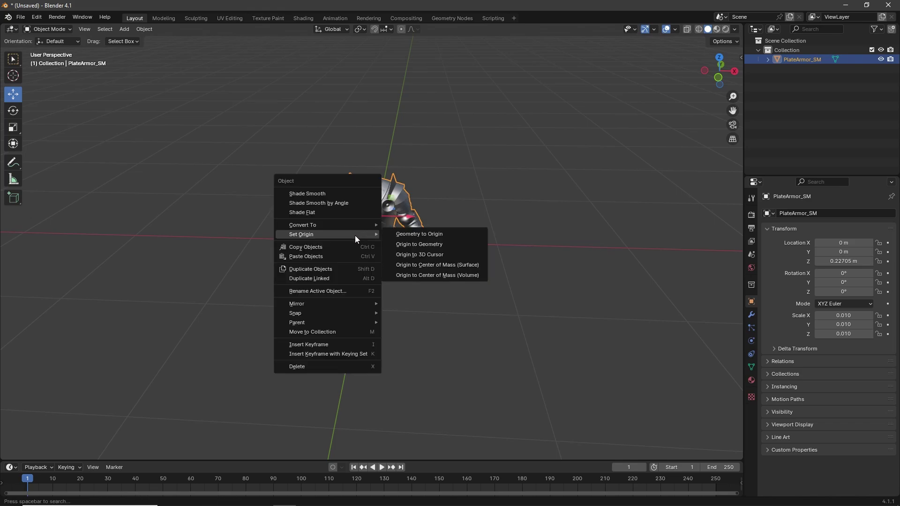
{"action": "left_click", "coordinate": [420, 254]}
Step: Start an FBX export of the armor into the Desktop Meshes folder with the file name PlateArmor_SM1.fbx
{"action": "middle_click_drag", "start_coordinate": [426, 266], "coordinate": [450, 245]}
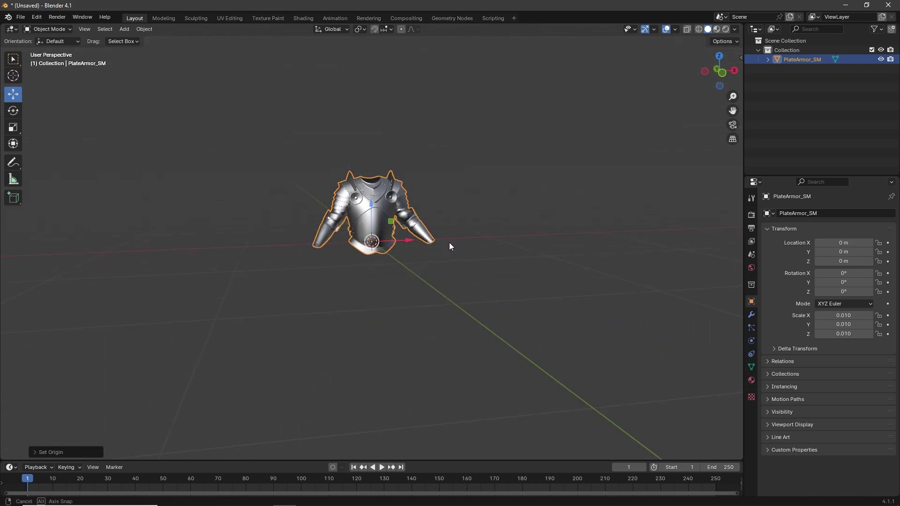
{"action": "left_click", "coordinate": [21, 17]}
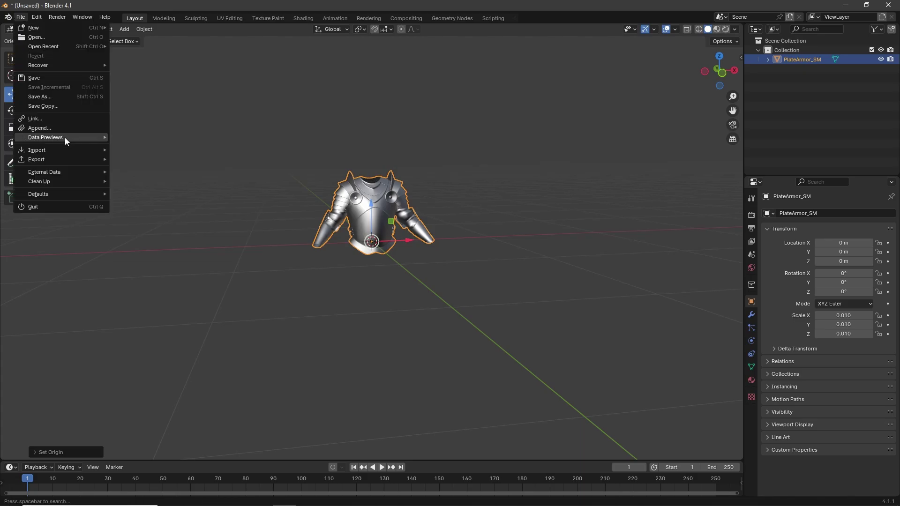
{"action": "mouse_move", "coordinate": [64, 158]}
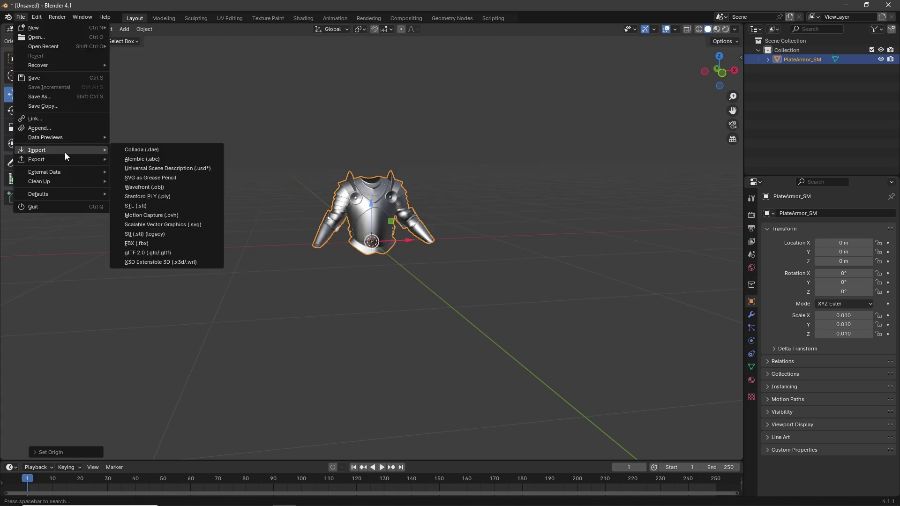
{"action": "left_click", "coordinate": [145, 253]}
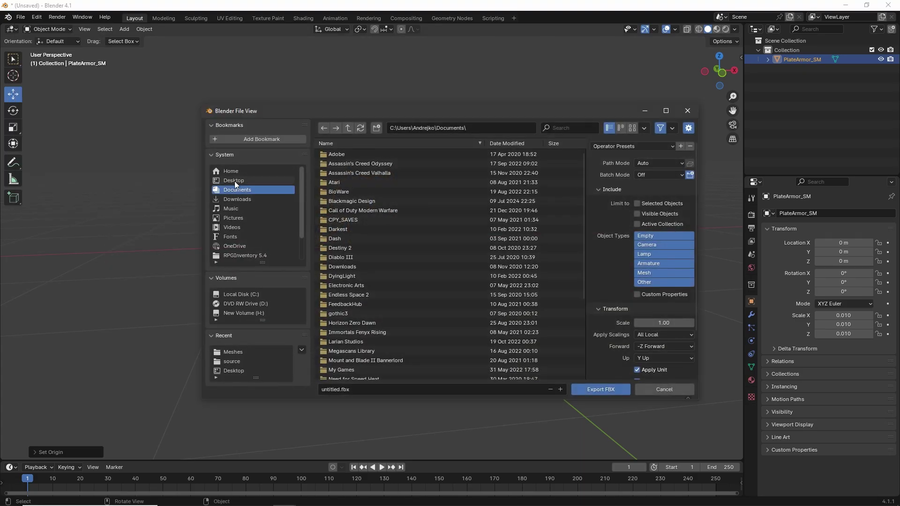
{"action": "left_click", "coordinate": [233, 181]}
{"action": "double_click", "coordinate": [331, 163]}
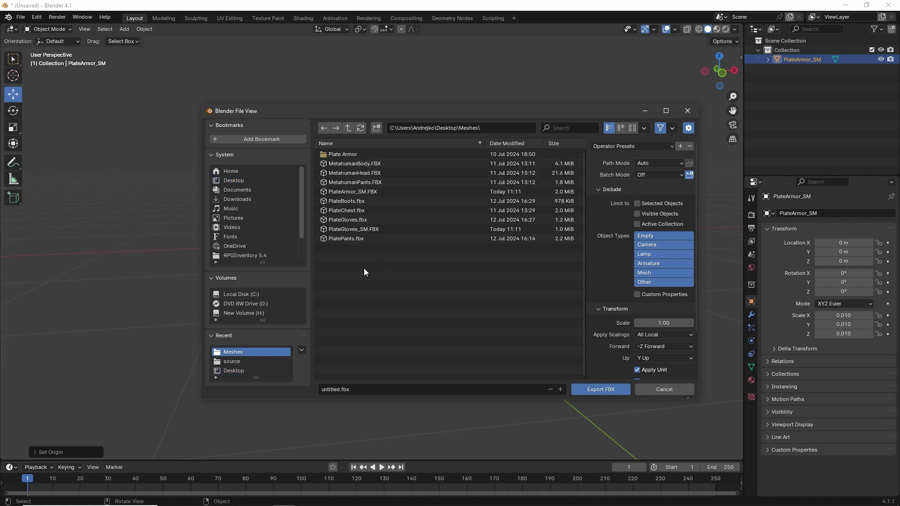
{"action": "left_click", "coordinate": [358, 191]}
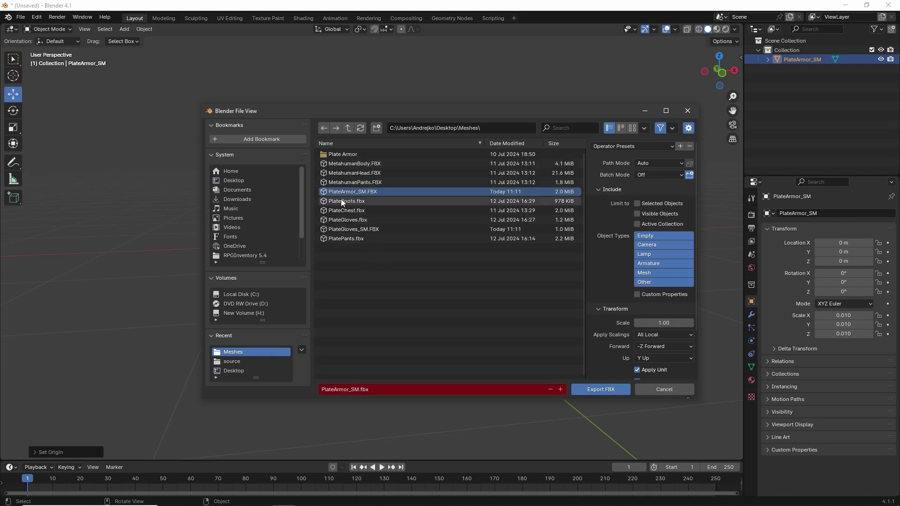
{"action": "left_click", "coordinate": [359, 389]}
{"action": "left_click", "coordinate": [359, 389]}
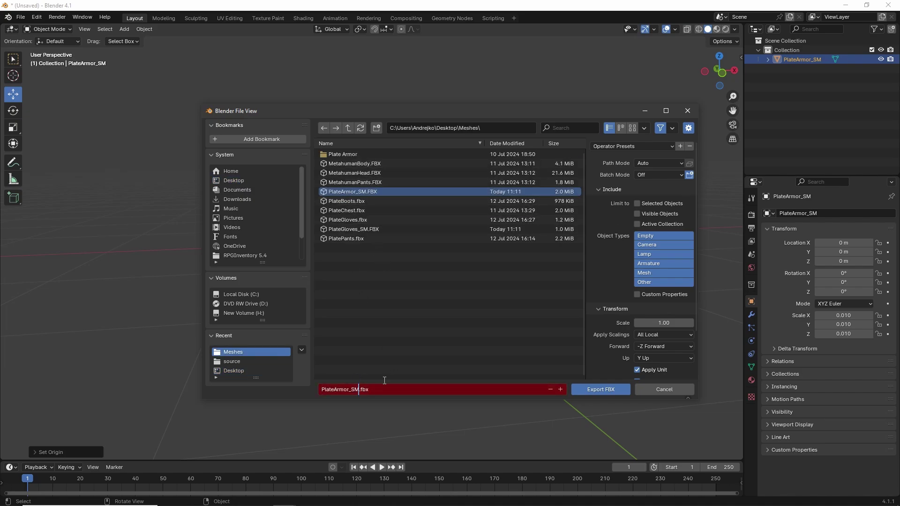
{"action": "type", "text": "1"}
{"action": "key", "text": "Return"}
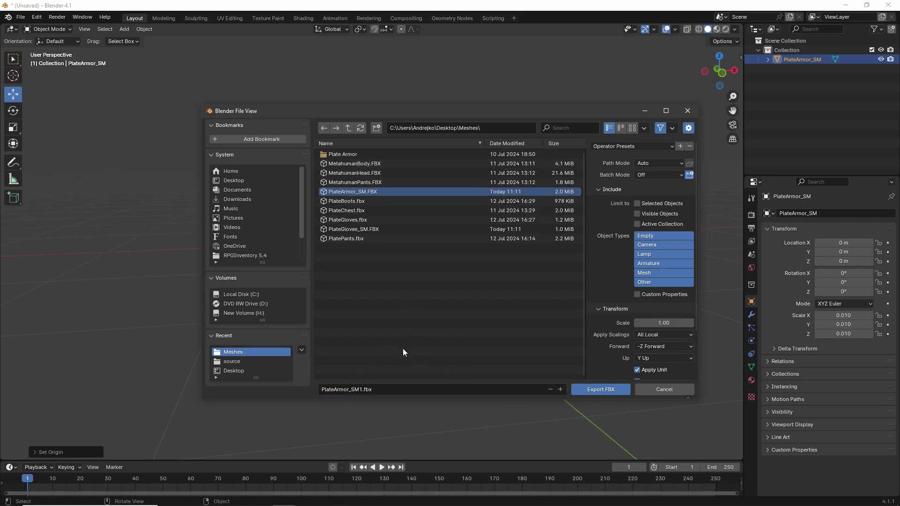
Step: Limit the export to selected objects and the Mesh type, set geometry smoothing to Face, and export the FBX
{"action": "left_click", "coordinate": [643, 273]}
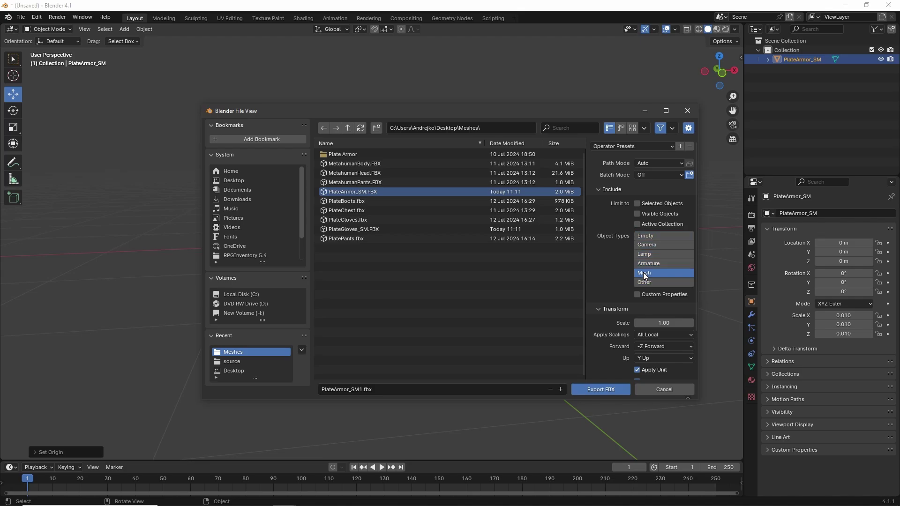
{"action": "left_click", "coordinate": [637, 204]}
{"action": "scroll", "coordinate": [609, 243], "scroll_direction": "down", "scroll_amount": 3}
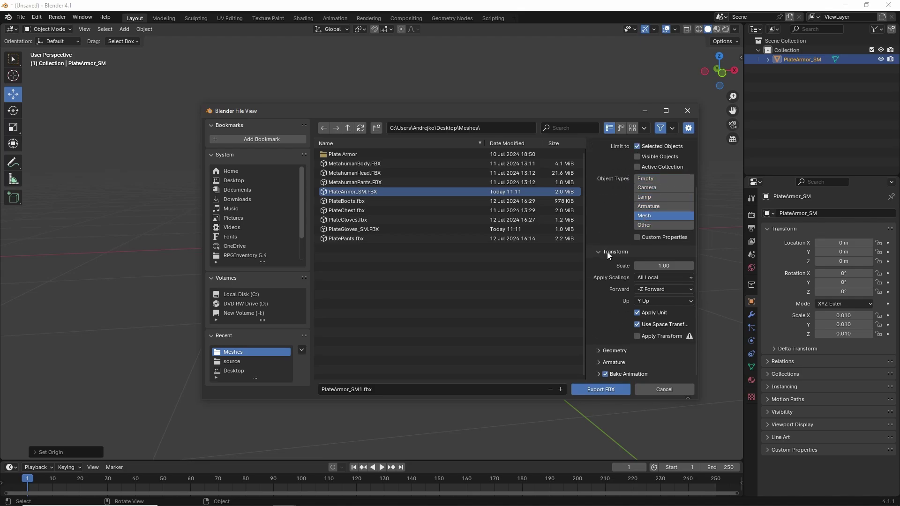
{"action": "left_click", "coordinate": [600, 353]}
{"action": "scroll", "coordinate": [600, 352], "scroll_direction": "down", "scroll_amount": 4}
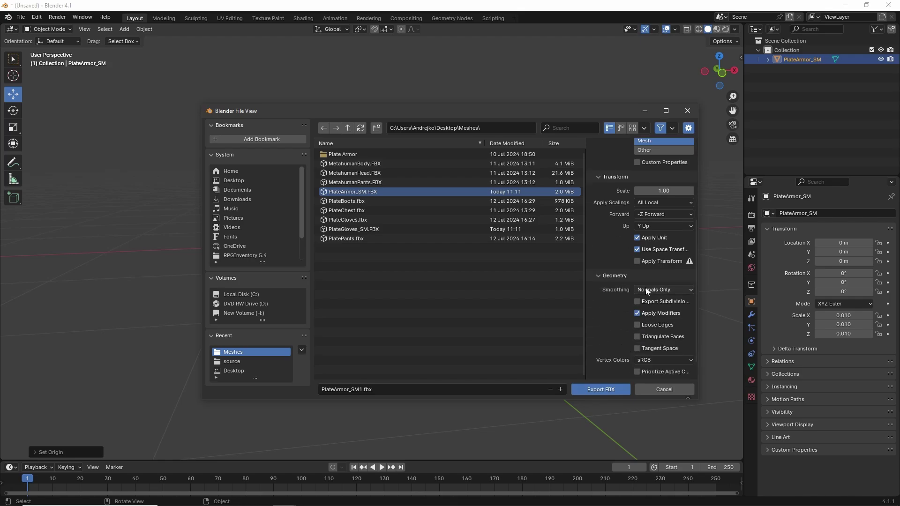
{"action": "left_click", "coordinate": [645, 288]}
{"action": "left_click", "coordinate": [643, 310]}
{"action": "scroll", "coordinate": [589, 316], "scroll_direction": "down", "scroll_amount": 1}
{"action": "left_click", "coordinate": [600, 362]}
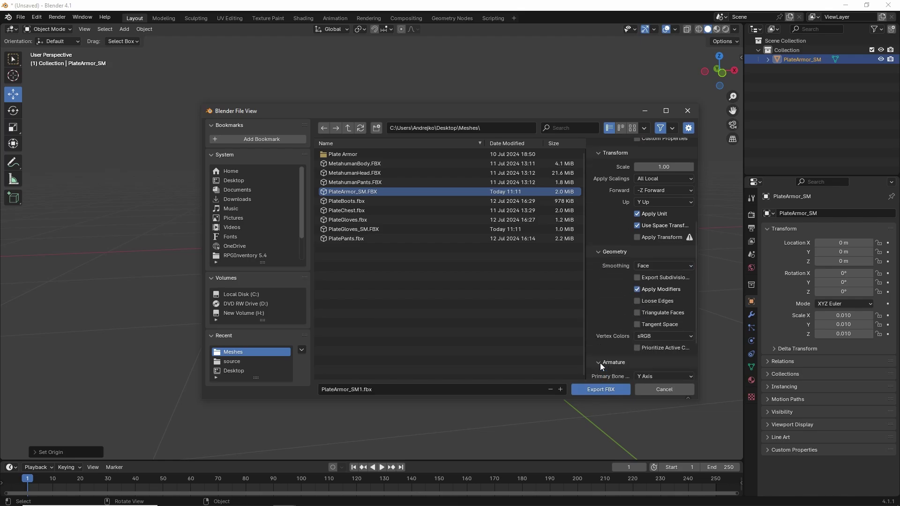
{"action": "scroll", "coordinate": [600, 363], "scroll_direction": "down", "scroll_amount": 3}
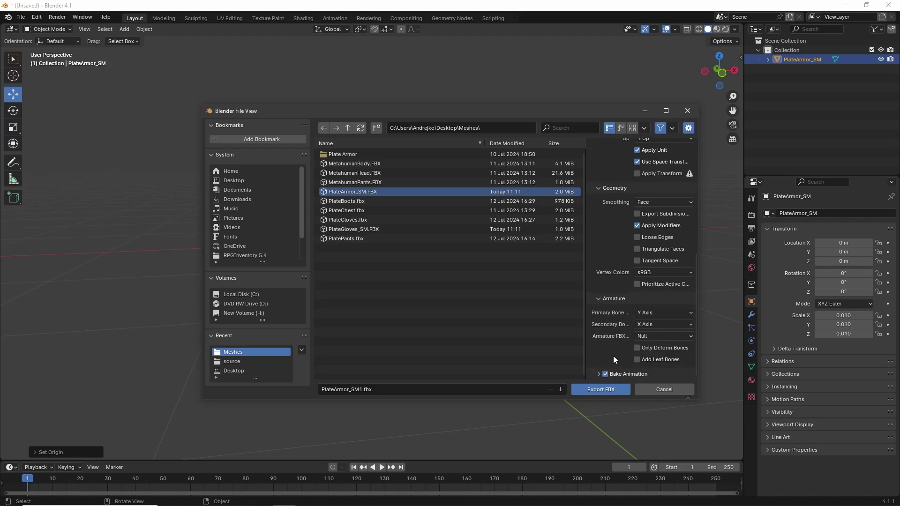
{"action": "left_click", "coordinate": [592, 391]}
Step: Delete the exported PlateArmor_SM object from the scene
{"action": "left_click", "coordinate": [21, 17]}
{"action": "mouse_move", "coordinate": [36, 17]}
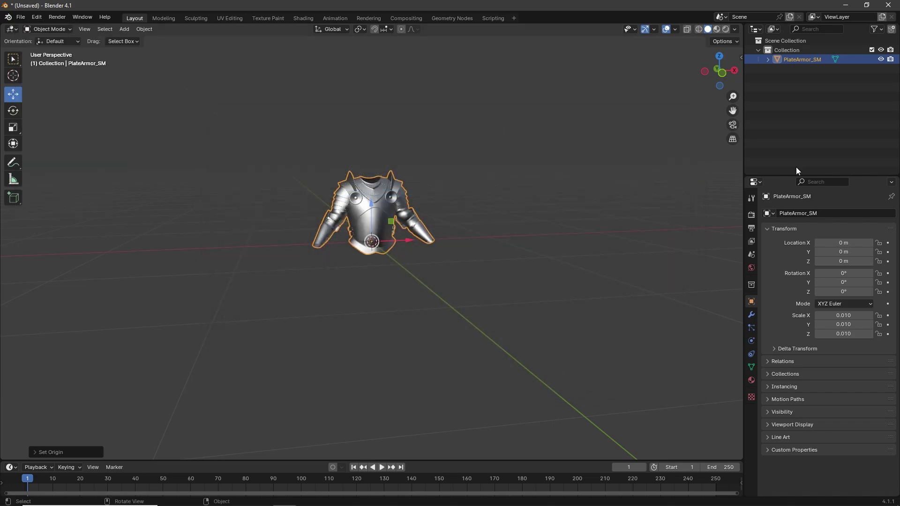
{"action": "left_click", "coordinate": [796, 51]}
{"action": "left_click", "coordinate": [803, 60]}
{"action": "key", "text": "Delete"}
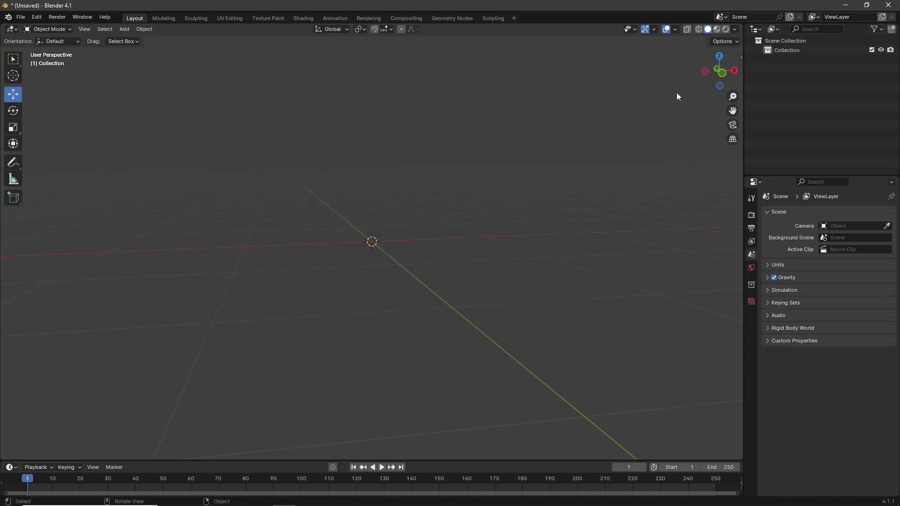
Step: Import PlateGloves_SM.FBX from the Desktop Meshes folder
{"action": "left_click", "coordinate": [21, 17]}
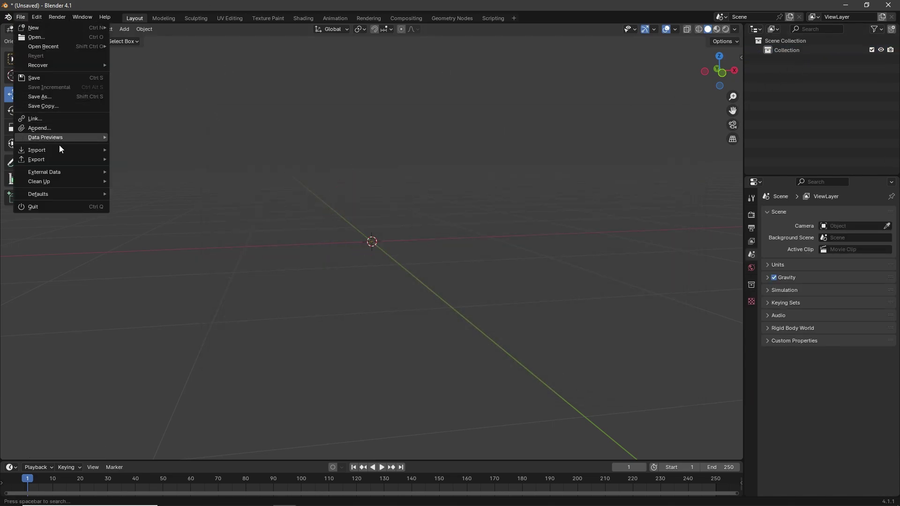
{"action": "mouse_move", "coordinate": [61, 152]}
{"action": "left_click", "coordinate": [133, 244]}
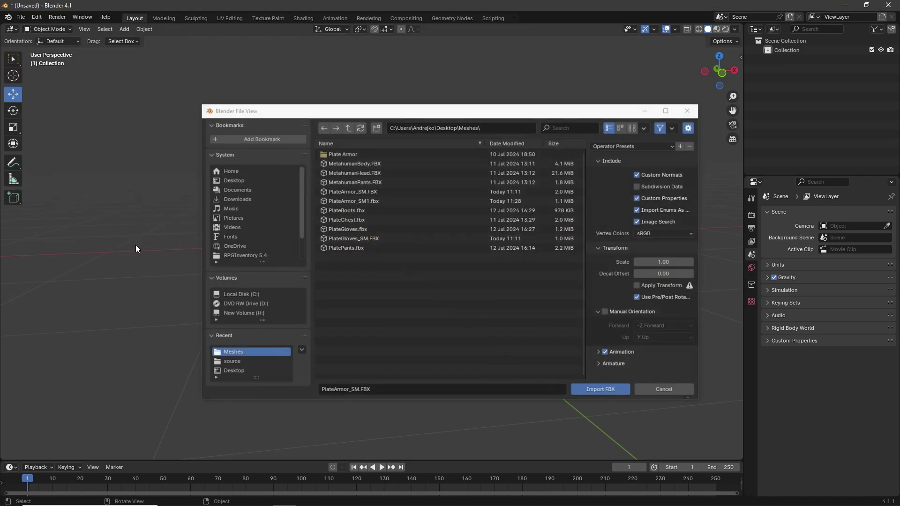
{"action": "left_click", "coordinate": [358, 239]}
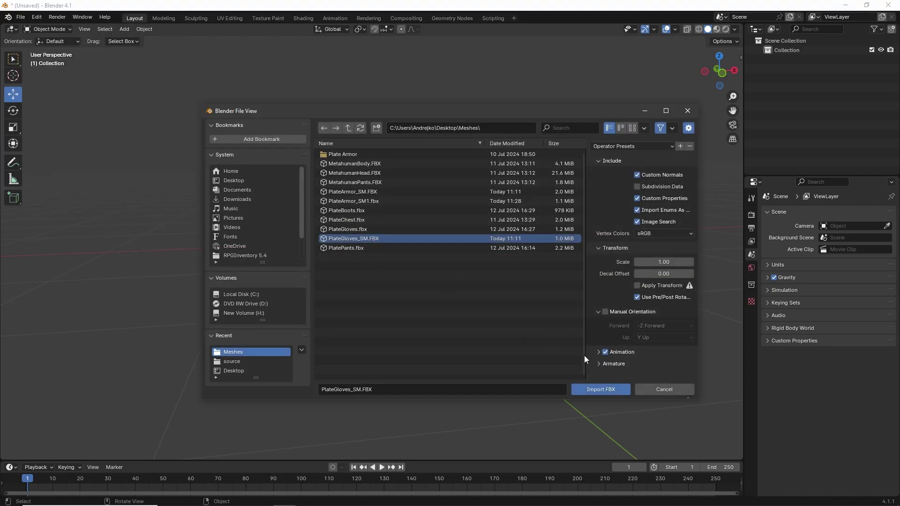
{"action": "left_click", "coordinate": [584, 391]}
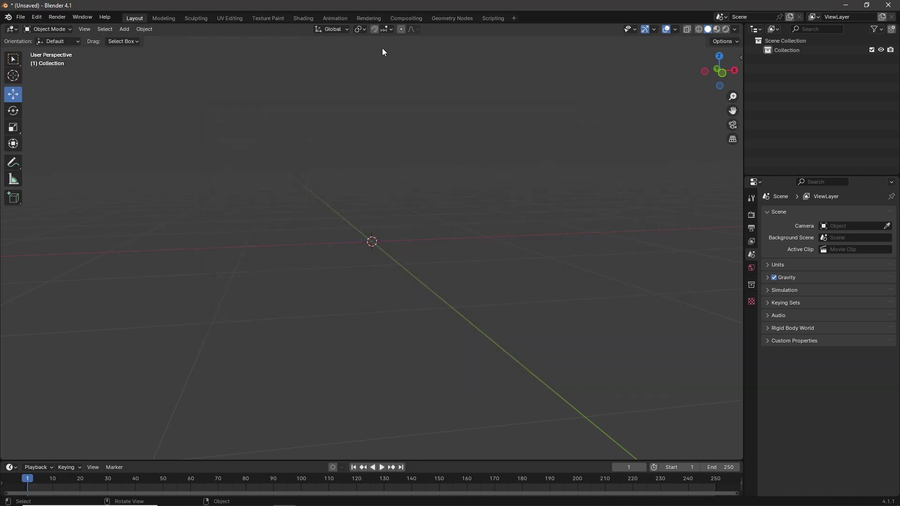
Step: Delete the UCX_PlateGloves_SM collision mesh, keeping only the gloves
{"action": "middle_click_drag", "start_coordinate": [457, 120], "coordinate": [458, 177]}
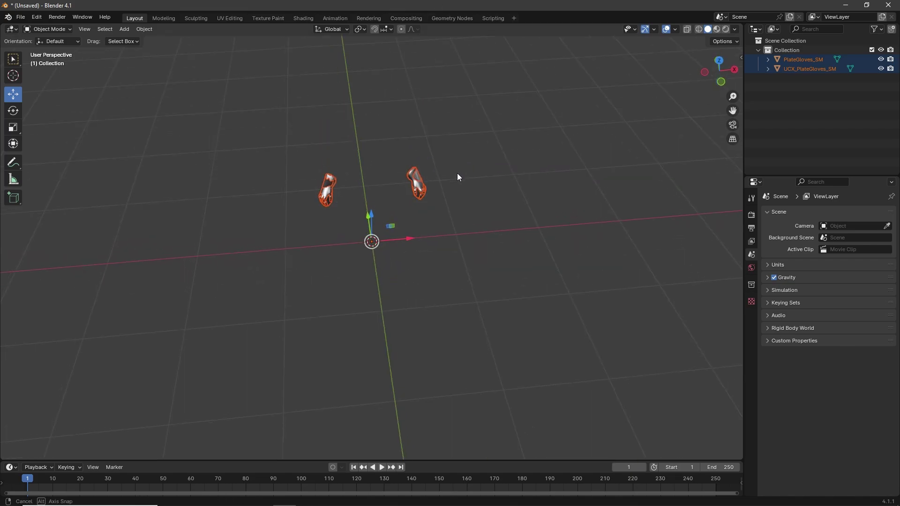
{"action": "scroll", "coordinate": [443, 158], "scroll_direction": "up", "scroll_amount": 2}
{"action": "left_click", "coordinate": [367, 159]}
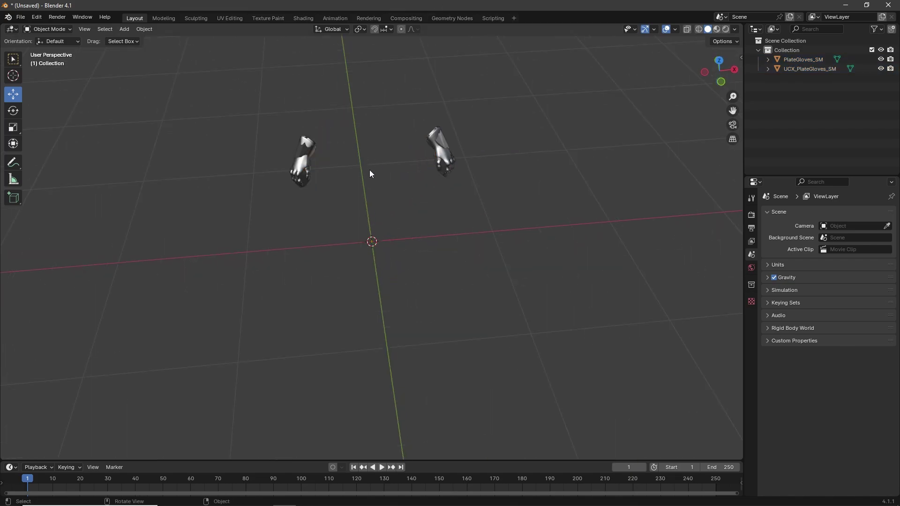
{"action": "left_click", "coordinate": [803, 69]}
{"action": "key", "text": "Delete"}
Step: Select the PlateGloves_SM mesh and switch it to Edit Mode
{"action": "scroll", "coordinate": [408, 167], "scroll_direction": "up", "scroll_amount": 3}
{"action": "scroll", "coordinate": [409, 168], "scroll_direction": "down", "scroll_amount": 3}
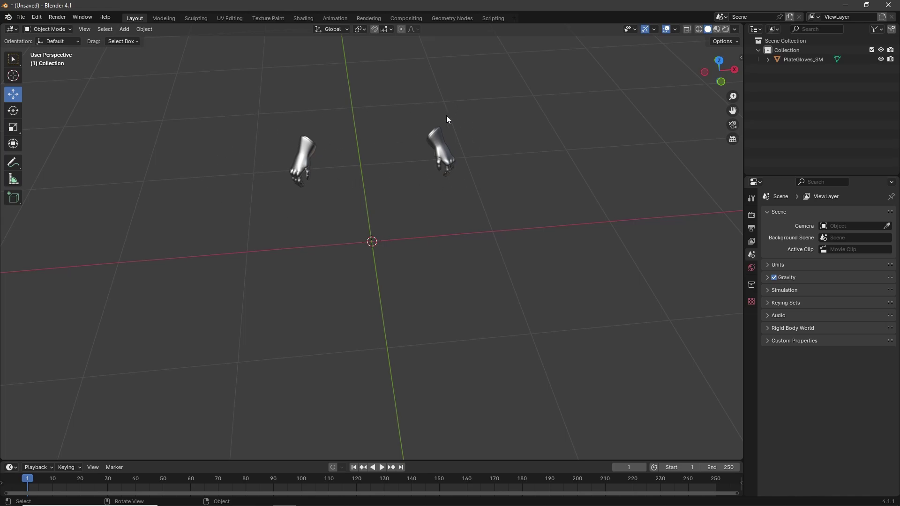
{"action": "scroll", "coordinate": [372, 165], "scroll_direction": "up", "scroll_amount": 4}
{"action": "scroll", "coordinate": [392, 179], "scroll_direction": "down", "scroll_amount": 3}
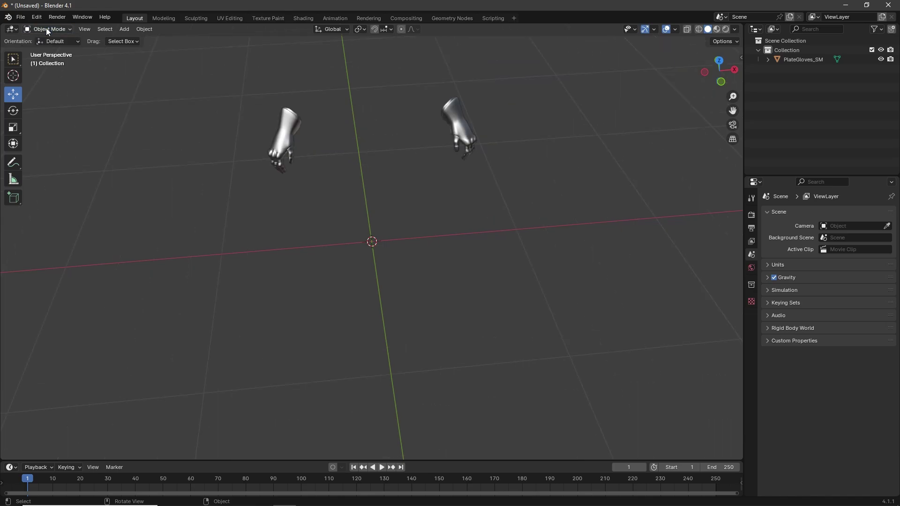
{"action": "left_click", "coordinate": [457, 131]}
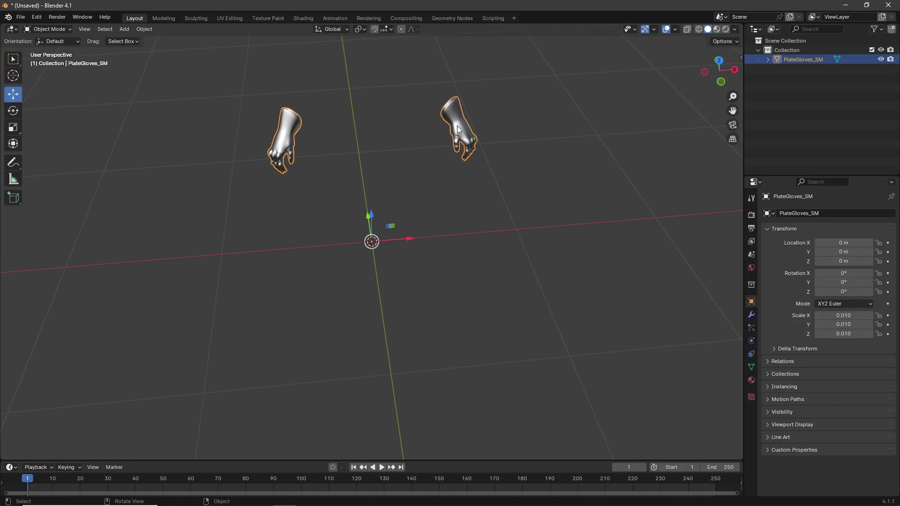
{"action": "left_click", "coordinate": [60, 29]}
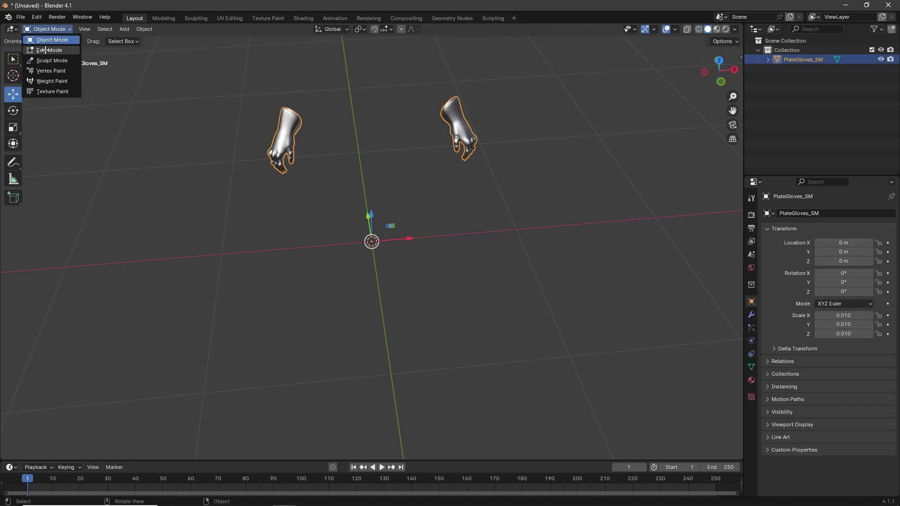
{"action": "left_click", "coordinate": [46, 50]}
Step: Turn on X-Ray, select all vertices of the glove on the positive X side, and separate the selection into its own object
{"action": "middle_click_drag", "start_coordinate": [480, 176], "coordinate": [468, 170]}
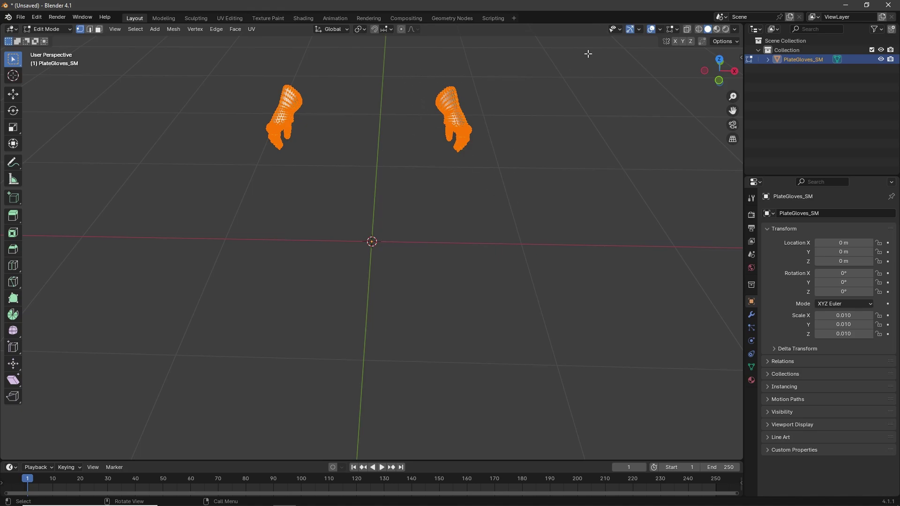
{"action": "left_click", "coordinate": [688, 30]}
{"action": "left_click_drag", "start_coordinate": [402, 55], "coordinate": [518, 196]}
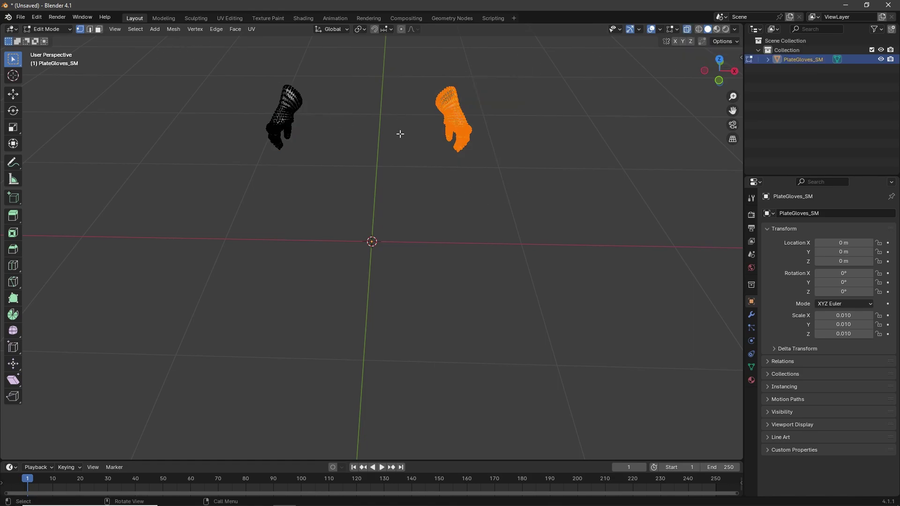
{"action": "key", "text": "p"}
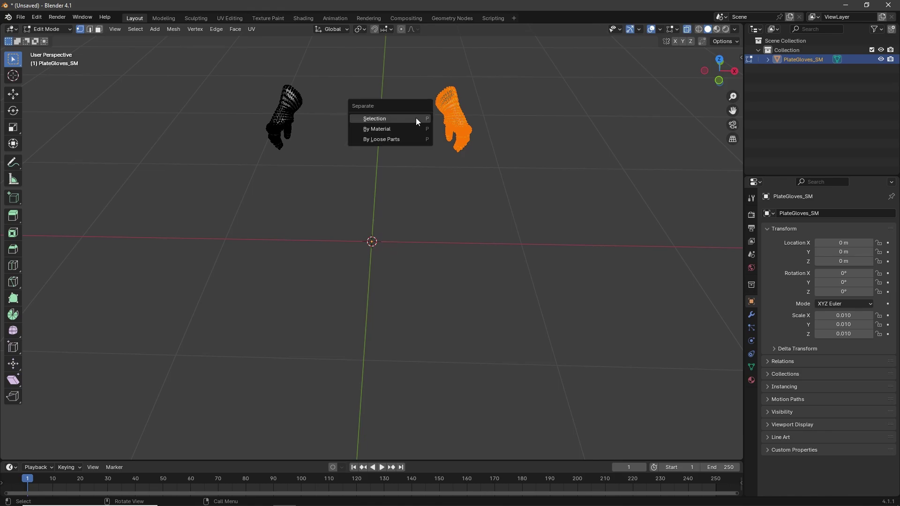
{"action": "left_click", "coordinate": [376, 119]}
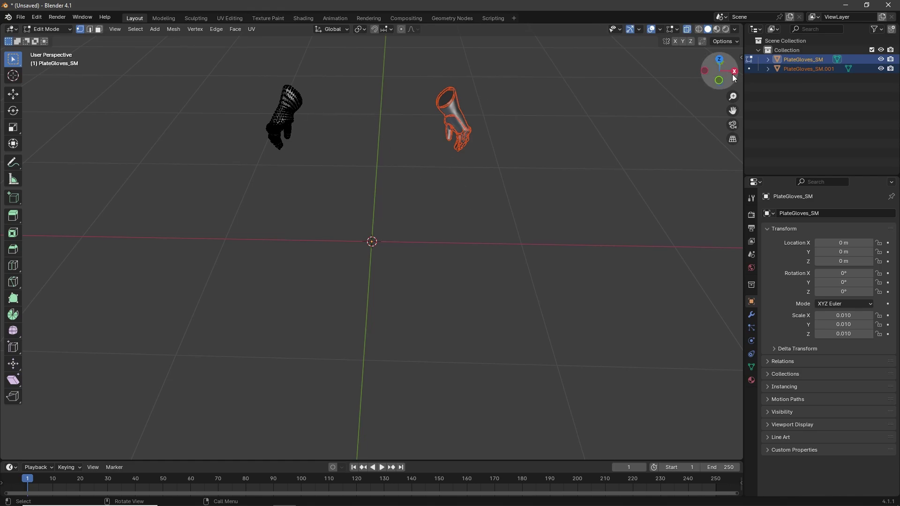
Step: Return to Object Mode, select only the separated glove PlateGloves_SM.001, and turn off X-Ray
{"action": "left_click", "coordinate": [796, 68], "text": "ctrl"}
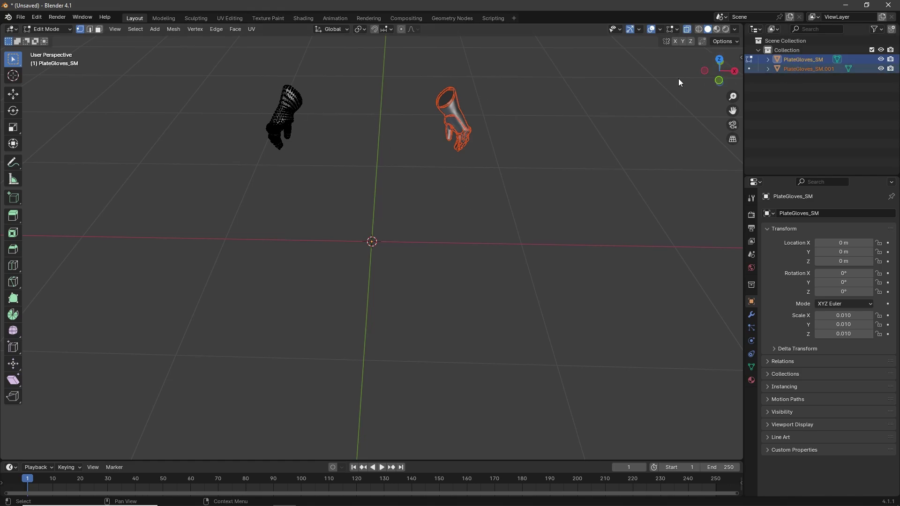
{"action": "left_click", "coordinate": [56, 28]}
{"action": "left_click", "coordinate": [51, 39]}
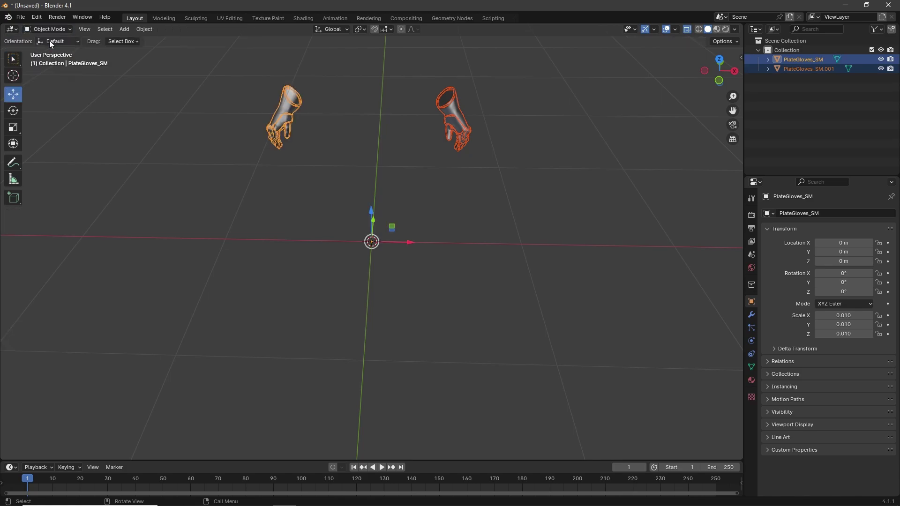
{"action": "left_click", "coordinate": [452, 113]}
{"action": "left_click", "coordinate": [684, 29]}
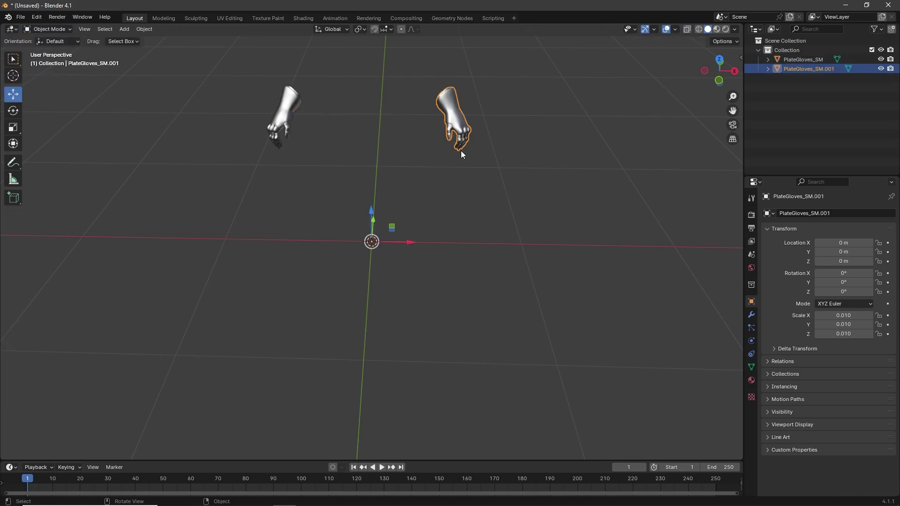
Step: Bring the gloves together along X, moving PlateGloves_SM.001 to about -0.280 m and PlateGloves_SM to about 0.432 m
{"action": "left_click_drag", "start_coordinate": [406, 248], "coordinate": [362, 245]}
{"action": "left_click", "coordinate": [286, 125]}
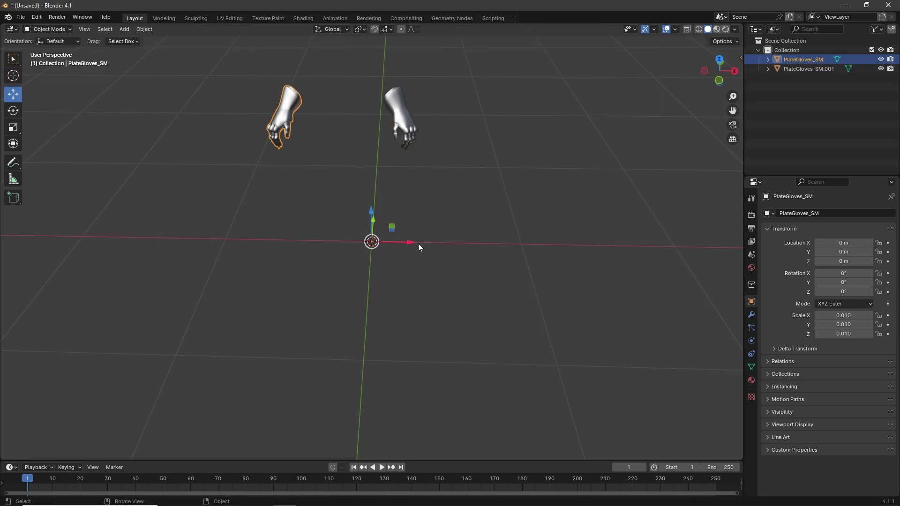
{"action": "left_click_drag", "start_coordinate": [418, 247], "coordinate": [475, 246]}
{"action": "middle_click_drag", "start_coordinate": [475, 246], "coordinate": [471, 133]}
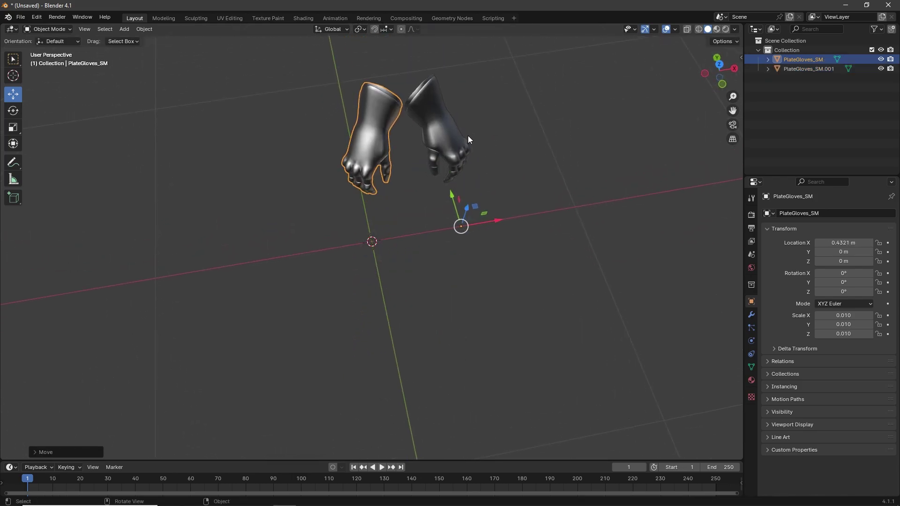
Step: Nudge PlateGloves_SM.001 slightly closer to the other glove, to about -0.285 m on X
{"action": "left_click", "coordinate": [436, 109]}
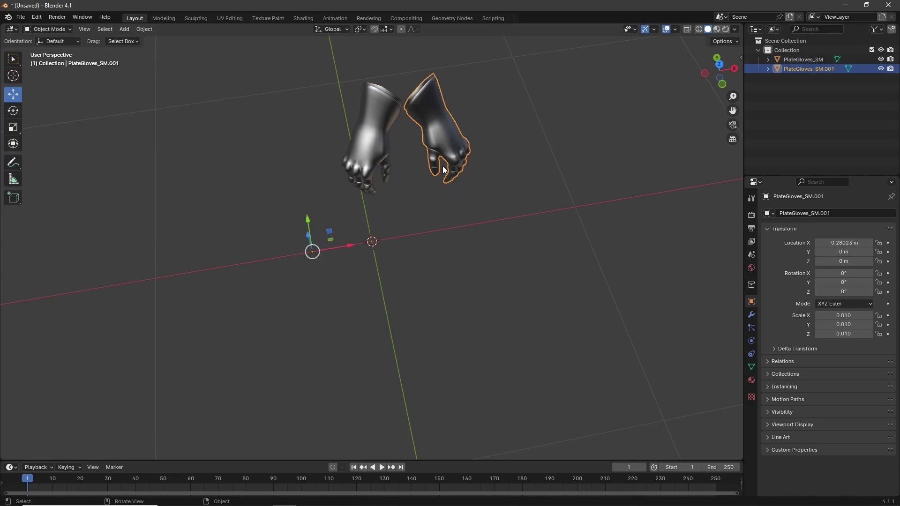
{"action": "left_click", "coordinate": [348, 244]}
{"action": "left_click", "coordinate": [431, 160]}
{"action": "left_click_drag", "start_coordinate": [349, 248], "coordinate": [345, 246]}
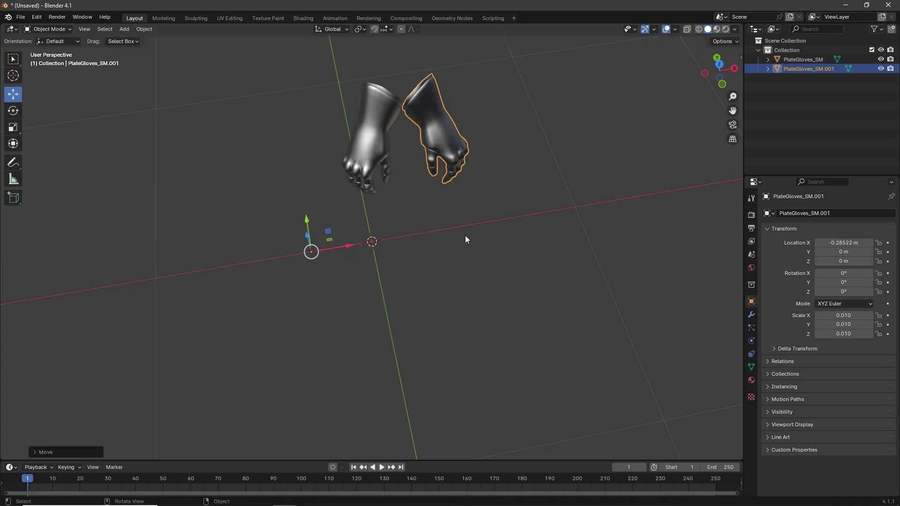
Step: Select both glove objects with PlateGloves_SM as the active one and join them into a single mesh
{"action": "left_click", "coordinate": [485, 230]}
{"action": "middle_click_drag", "start_coordinate": [506, 223], "coordinate": [540, 156]}
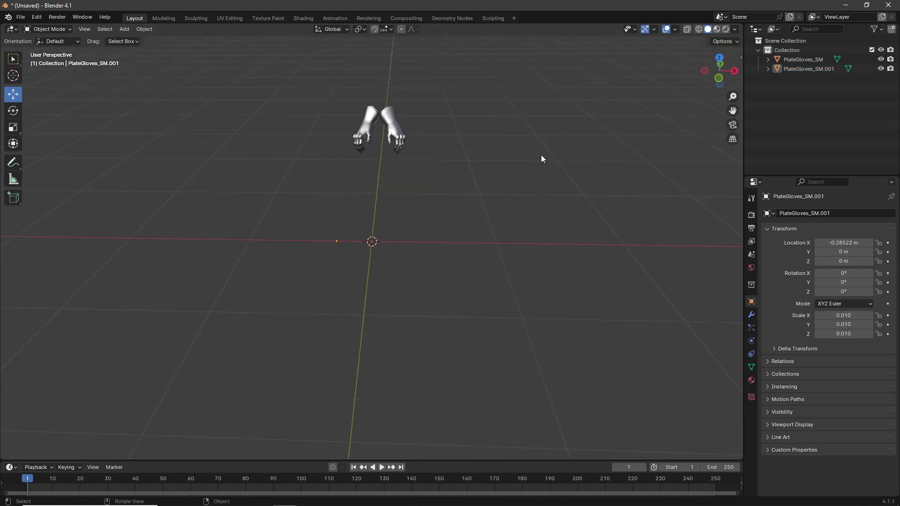
{"action": "left_click", "coordinate": [792, 70]}
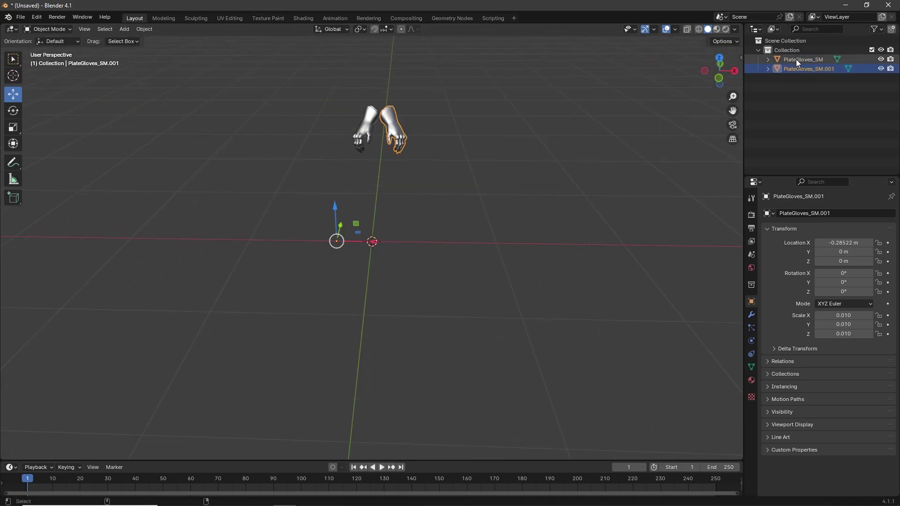
{"action": "left_click", "coordinate": [796, 59], "text": "ctrl"}
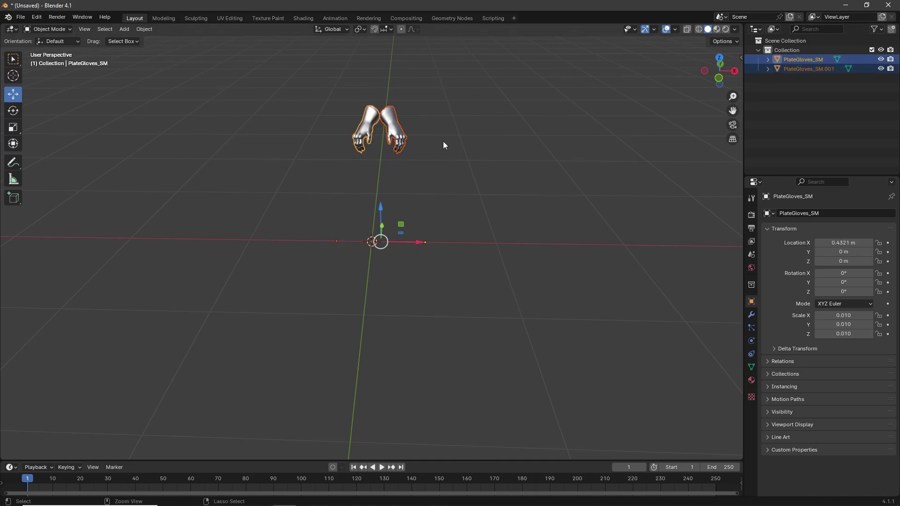
{"action": "key", "text": "ctrl+j"}
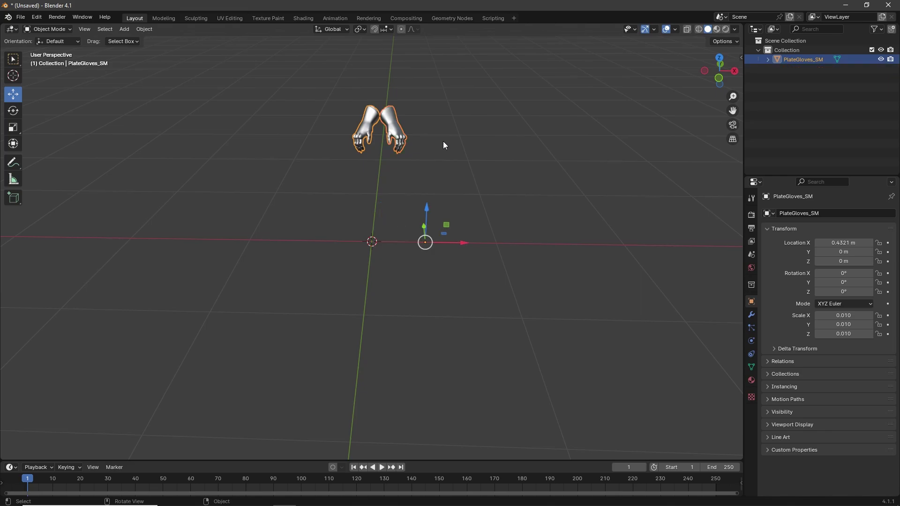
Step: Set the origin of the joined PlateGloves_SM object to the 3D cursor at the world centre
{"action": "left_click", "coordinate": [792, 88]}
{"action": "left_click", "coordinate": [811, 61]}
{"action": "right_click", "coordinate": [372, 244]}
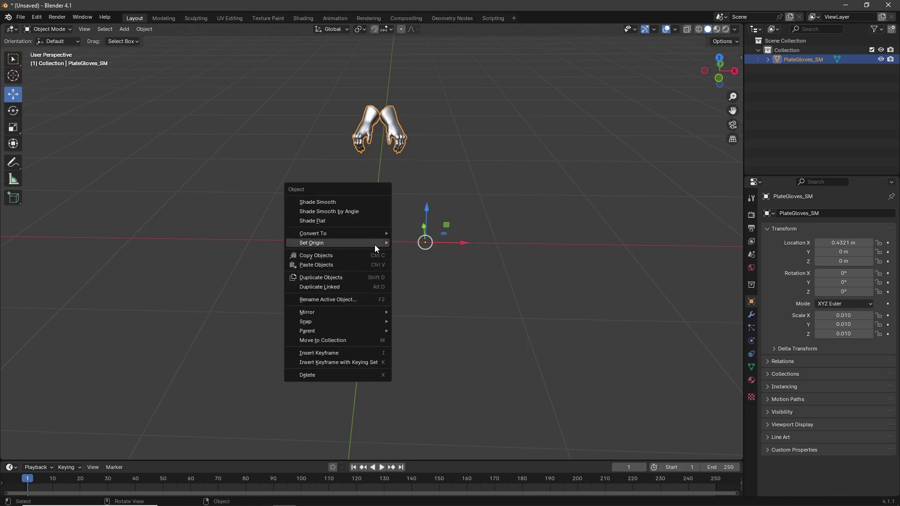
{"action": "mouse_move", "coordinate": [375, 244]}
{"action": "left_click", "coordinate": [429, 263]}
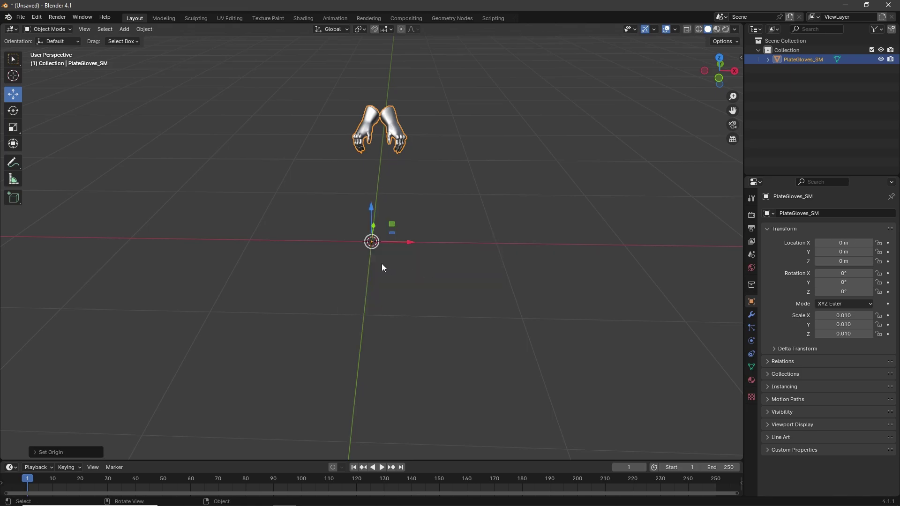
Step: Move the PlateGloves_SM geometry to its origin so the gloves sit at the world centre
{"action": "right_click", "coordinate": [393, 130]}
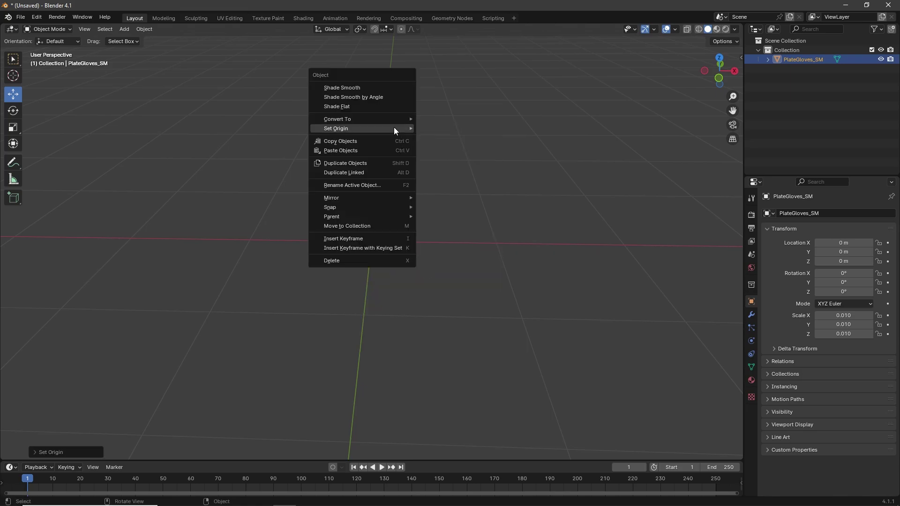
{"action": "mouse_move", "coordinate": [394, 128]}
{"action": "left_click", "coordinate": [467, 128]}
{"action": "middle_click_drag", "start_coordinate": [467, 127], "coordinate": [457, 167]}
{"action": "scroll", "coordinate": [424, 177], "scroll_direction": "up", "scroll_amount": 4}
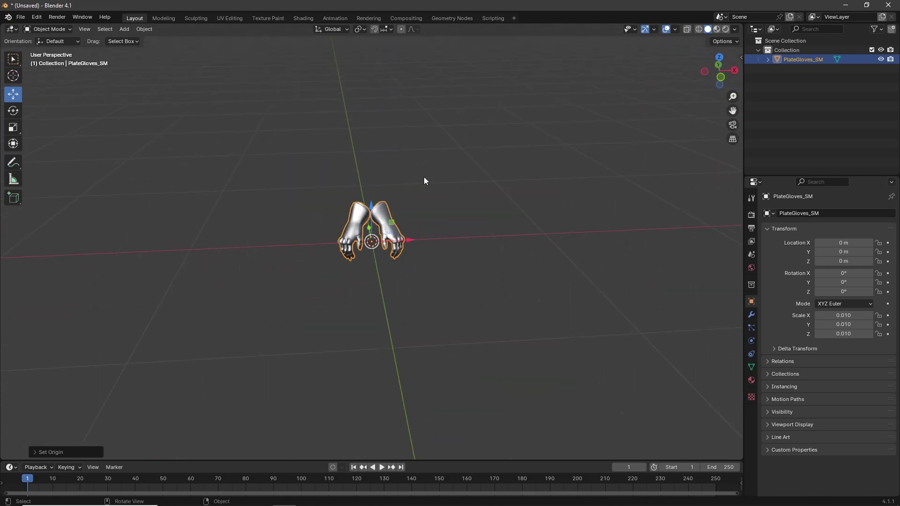
Step: Export the selected gloves mesh as an FBX file named PlateGloves_SM1.fbx in the Meshes folder
{"action": "left_click", "coordinate": [23, 19]}
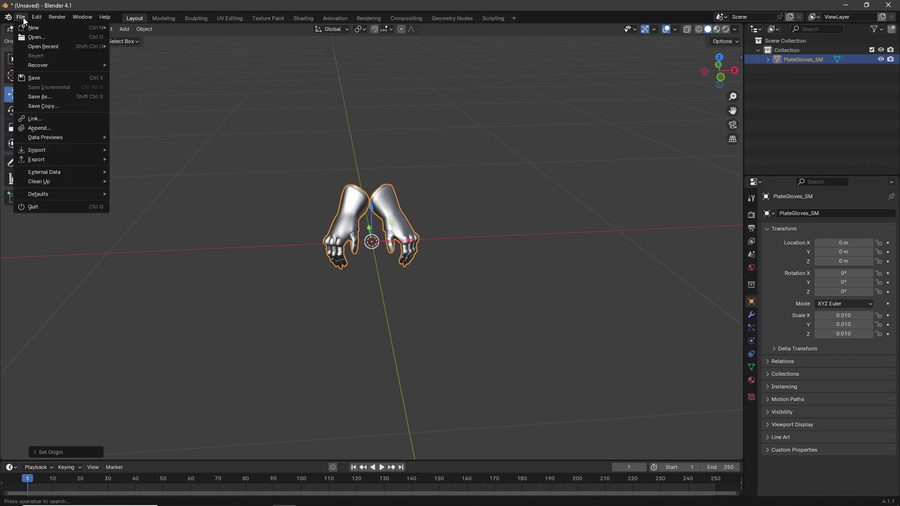
{"action": "mouse_move", "coordinate": [66, 157]}
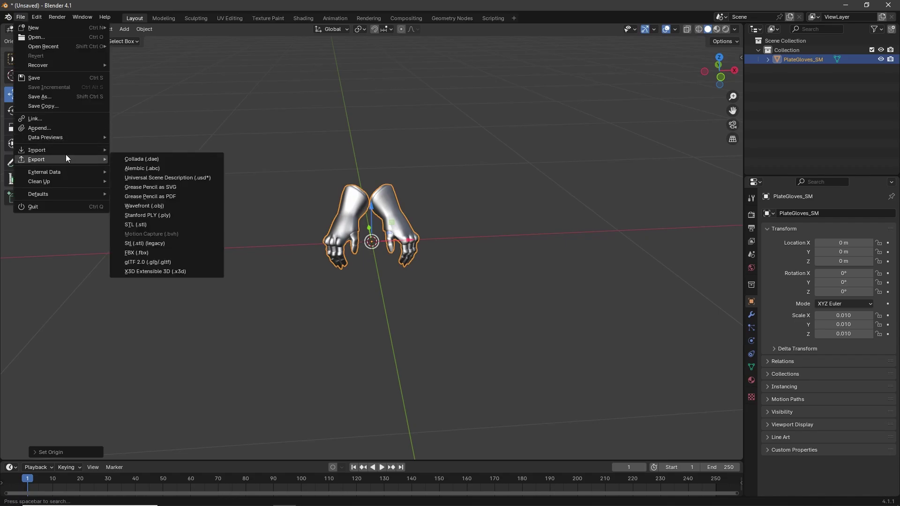
{"action": "left_click", "coordinate": [149, 253]}
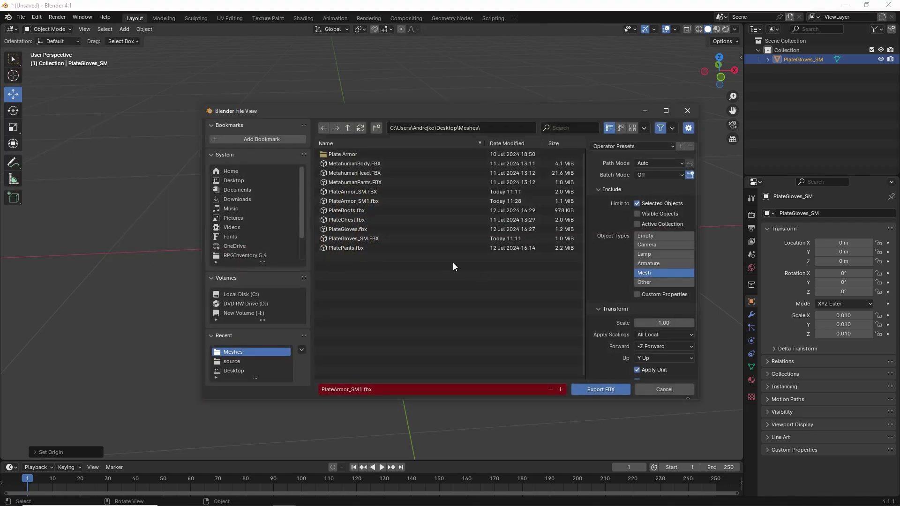
{"action": "left_click", "coordinate": [355, 241]}
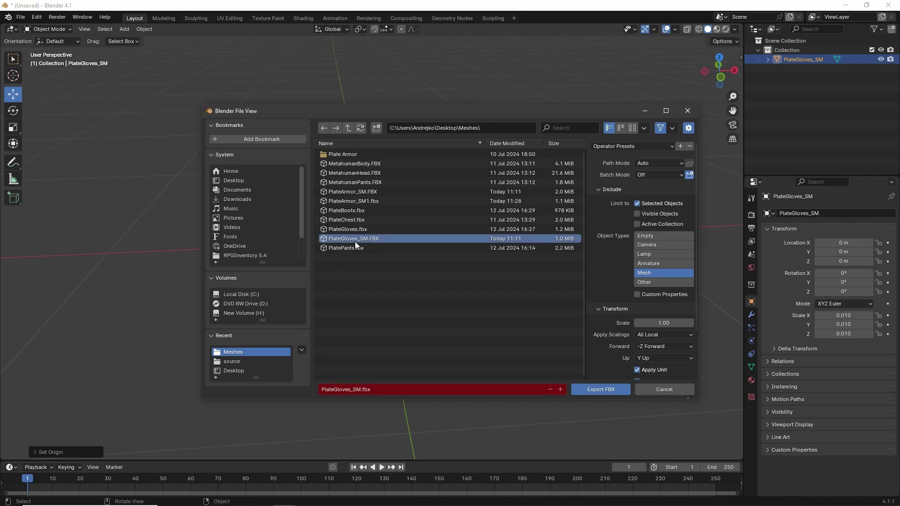
{"action": "type", "text": "1"}
{"action": "key", "text": "Return"}
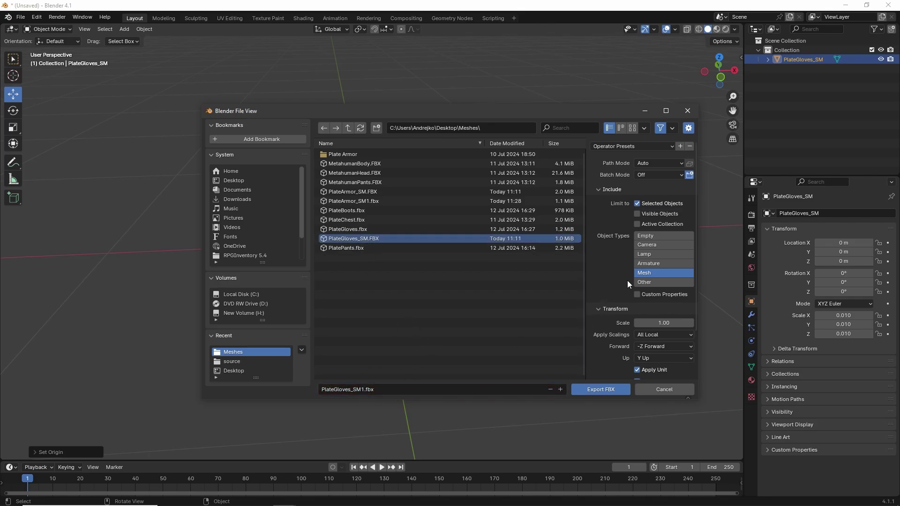
{"action": "scroll", "coordinate": [643, 274], "scroll_direction": "down", "scroll_amount": 3}
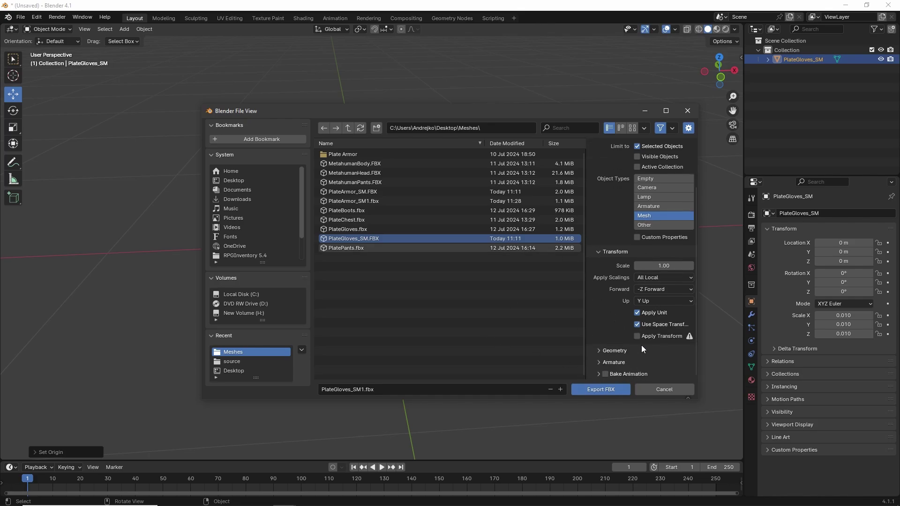
{"action": "scroll", "coordinate": [641, 345], "scroll_direction": "up", "scroll_amount": 3}
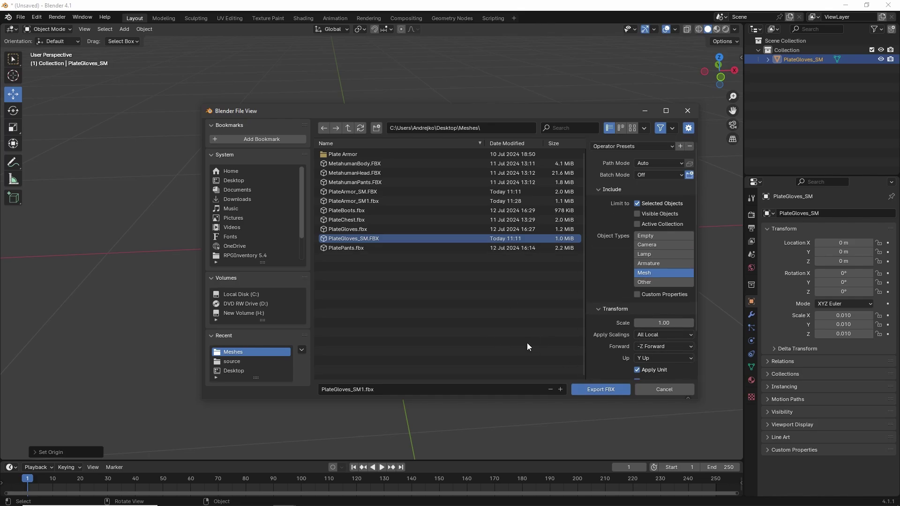
{"action": "left_click", "coordinate": [586, 389]}
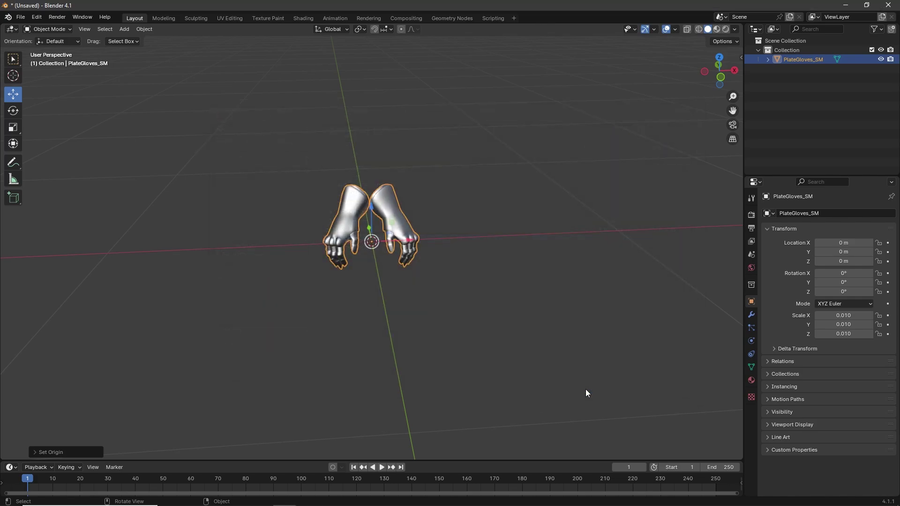
Step: Switch to Unreal Engine and arrange the editor and a smaller floating Content Browser on the PlateArmor folder, leaving the desktop icons accessible
{"action": "left_click", "coordinate": [845, 5]}
{"action": "left_click", "coordinate": [684, 129]}
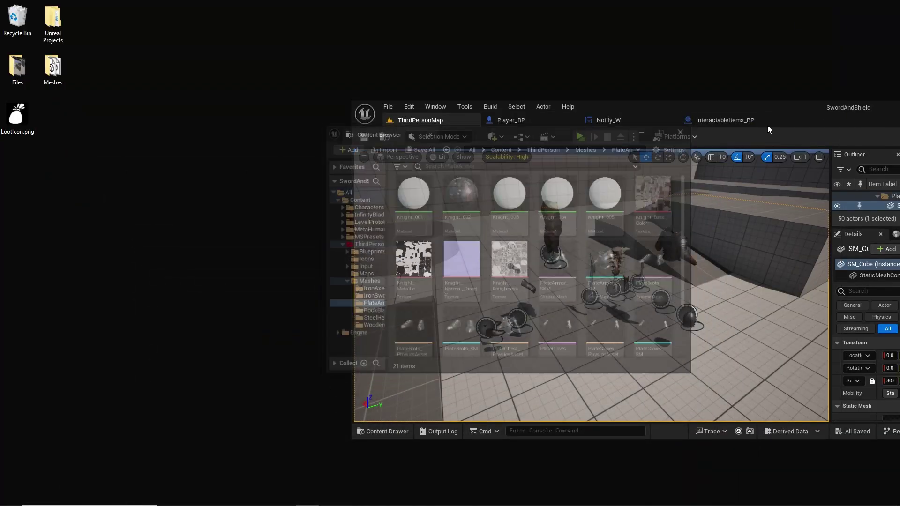
{"action": "left_click_drag", "start_coordinate": [787, 109], "coordinate": [657, 22]}
{"action": "key", "text": "ctrl+space"}
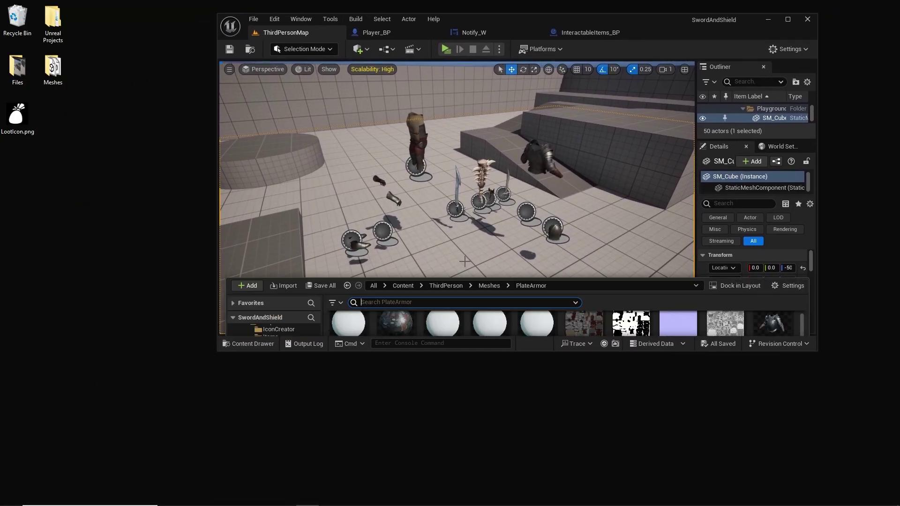
{"action": "left_click", "coordinate": [738, 226]}
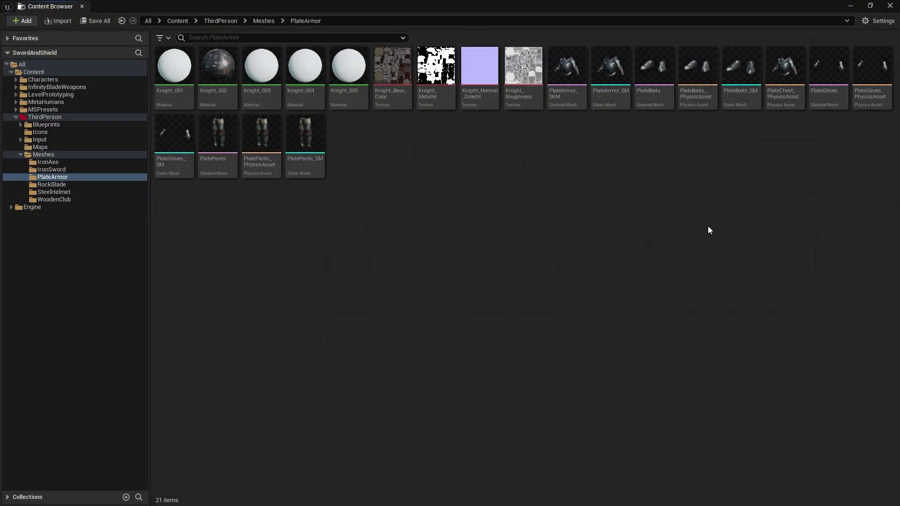
{"action": "left_click_drag", "start_coordinate": [89, 10], "coordinate": [307, 200]}
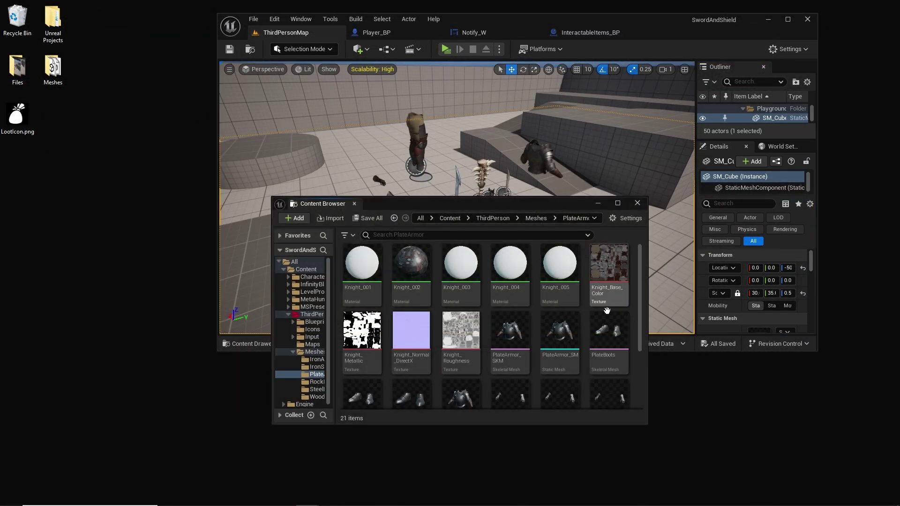
{"action": "scroll", "coordinate": [453, 377], "scroll_direction": "down", "scroll_amount": 2}
Step: Import PlateGloves_SM1.fbx from the desktop Meshes folder into the PlateArmor content folder as a static mesh, and dismiss the message log
{"action": "double_click", "coordinate": [54, 66]}
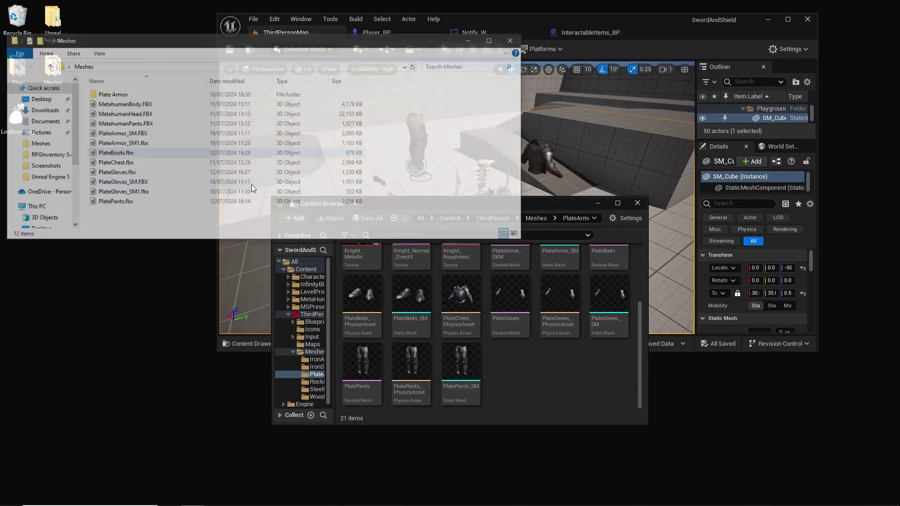
{"action": "left_click", "coordinate": [131, 194]}
{"action": "left_click_drag", "start_coordinate": [132, 193], "coordinate": [502, 359]}
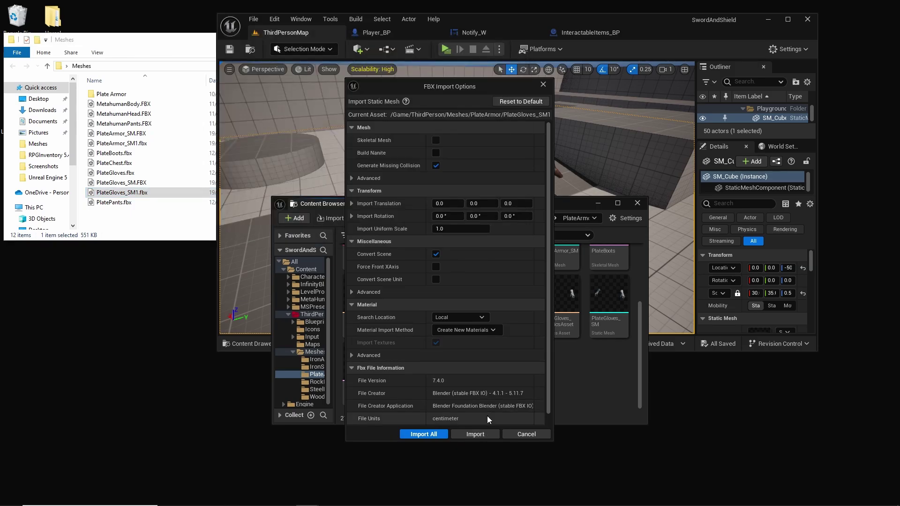
{"action": "left_click", "coordinate": [474, 435]}
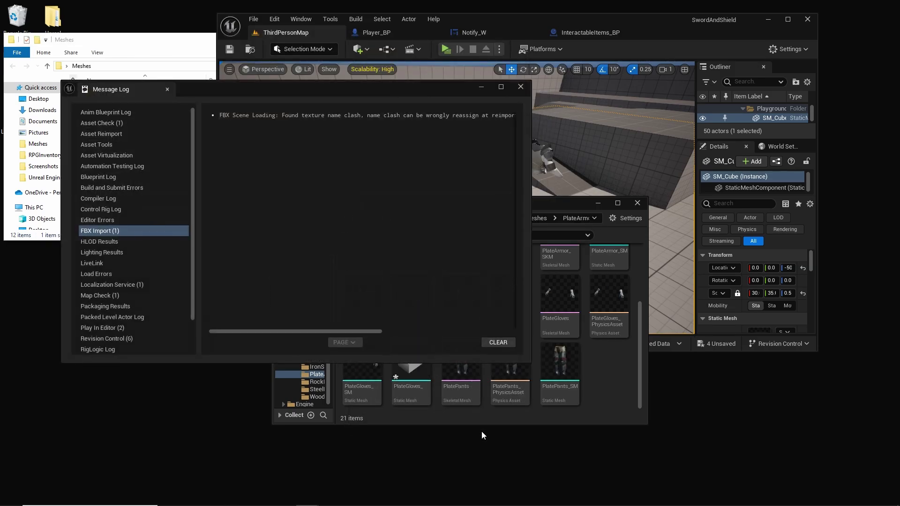
{"action": "left_click", "coordinate": [521, 87]}
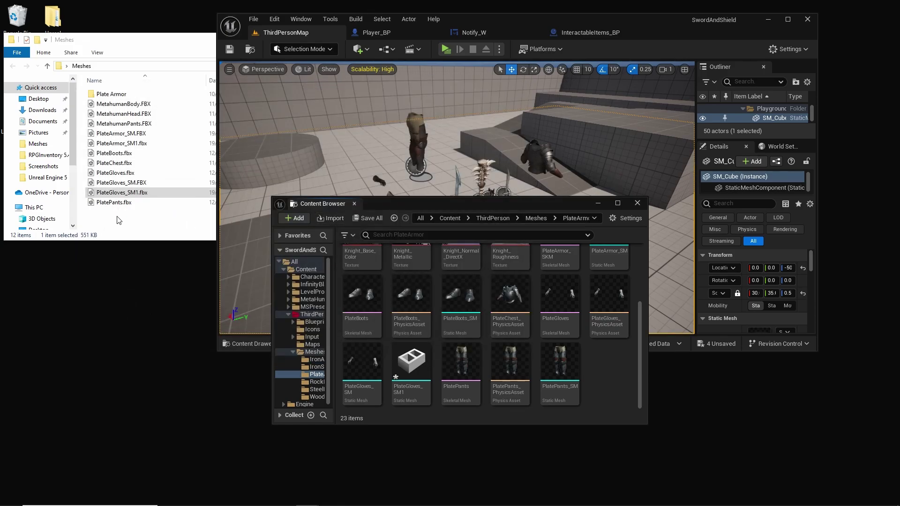
Step: Select PlateArmor_SM1.fbx in the Meshes folder for import into the PlateArmor content folder
{"action": "left_click", "coordinate": [125, 144]}
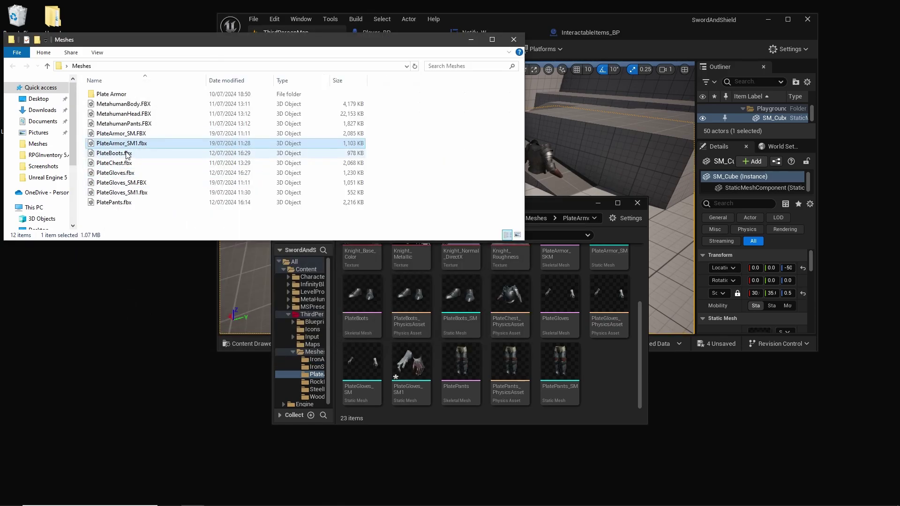
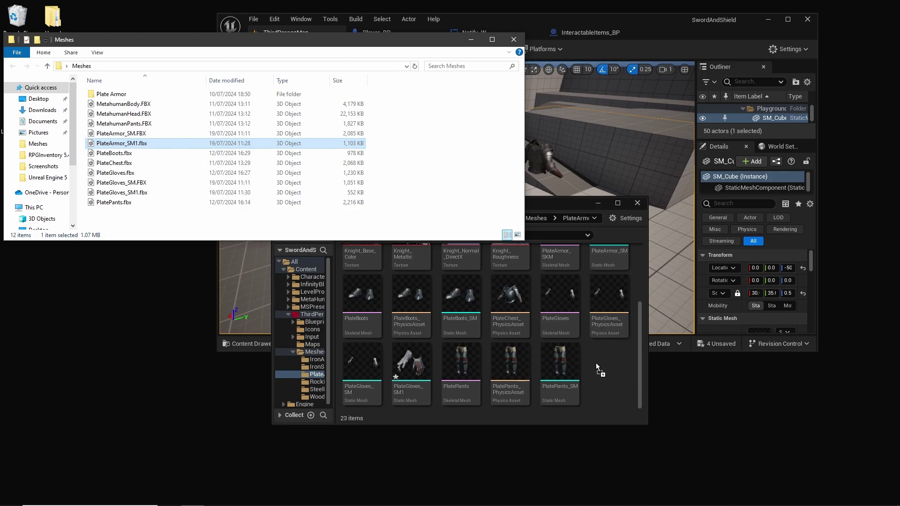
Step: Import PlateArmor_SM1.fbx into the PlateArmor content folder as a static mesh and dismiss the message log
{"action": "left_click_drag", "start_coordinate": [596, 363], "coordinate": [595, 363]}
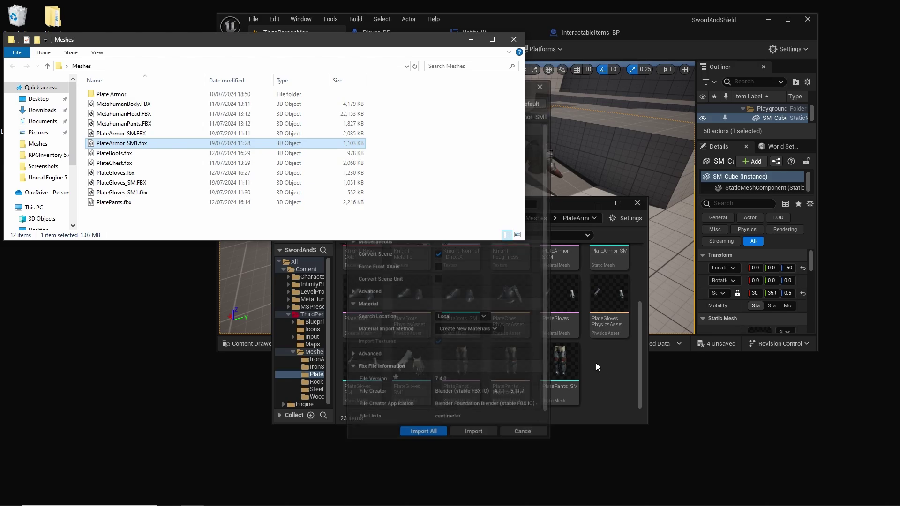
{"action": "left_click", "coordinate": [471, 434]}
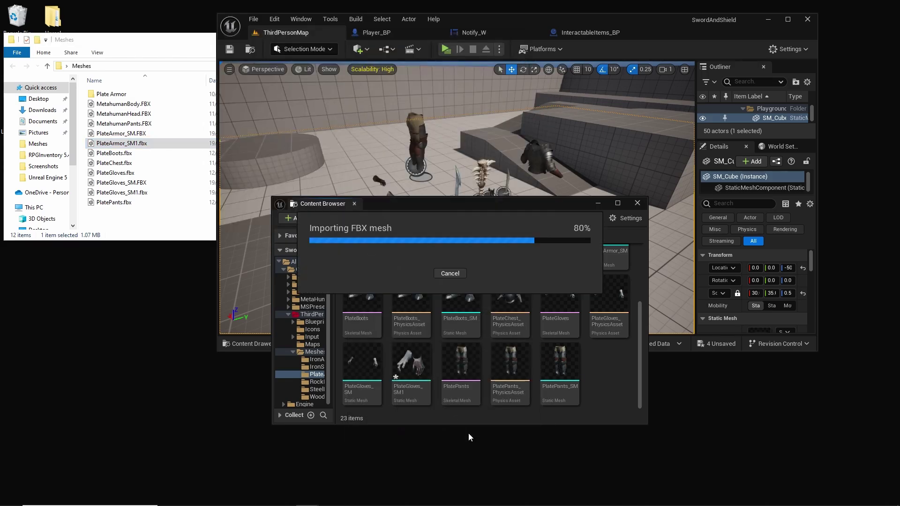
{"action": "left_click", "coordinate": [520, 87]}
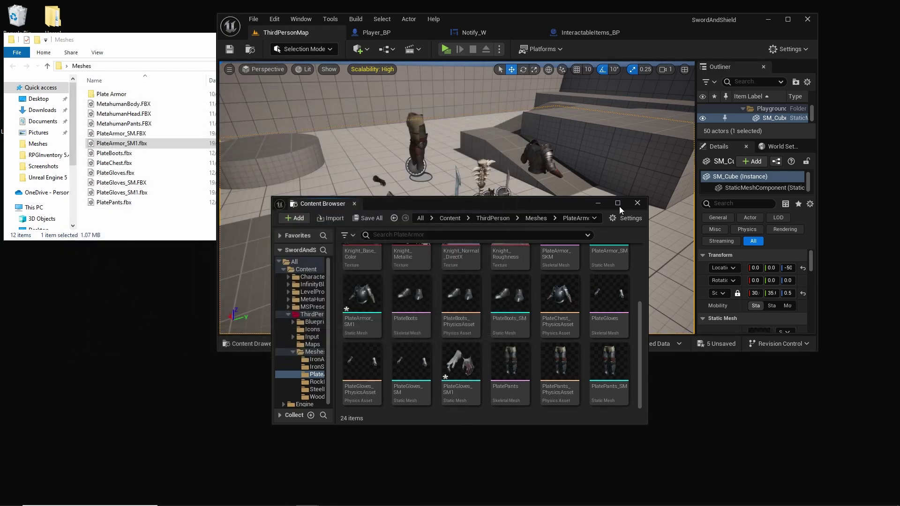
Step: Close the floating Content Browser and restore the level editor to full-screen size
{"action": "left_click", "coordinate": [618, 203]}
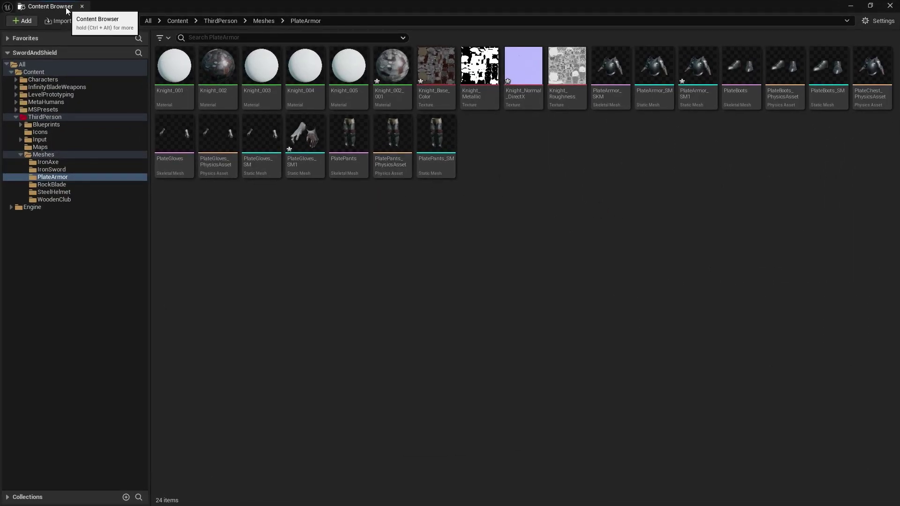
{"action": "left_click", "coordinate": [889, 5]}
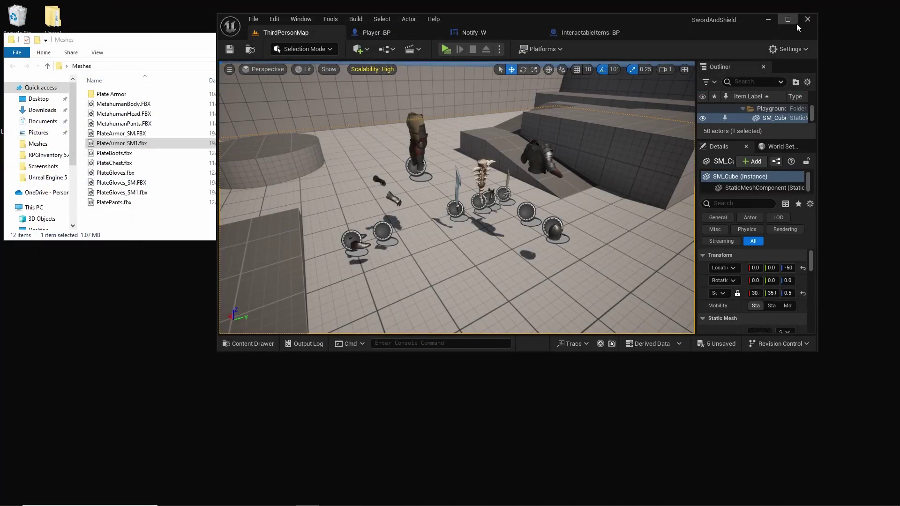
{"action": "left_click", "coordinate": [788, 20]}
Step: Try PlateGloves_SM1 in the level raised about 23 units, inspect its pivot, and delete the test actor
{"action": "key", "text": "ctrl+space"}
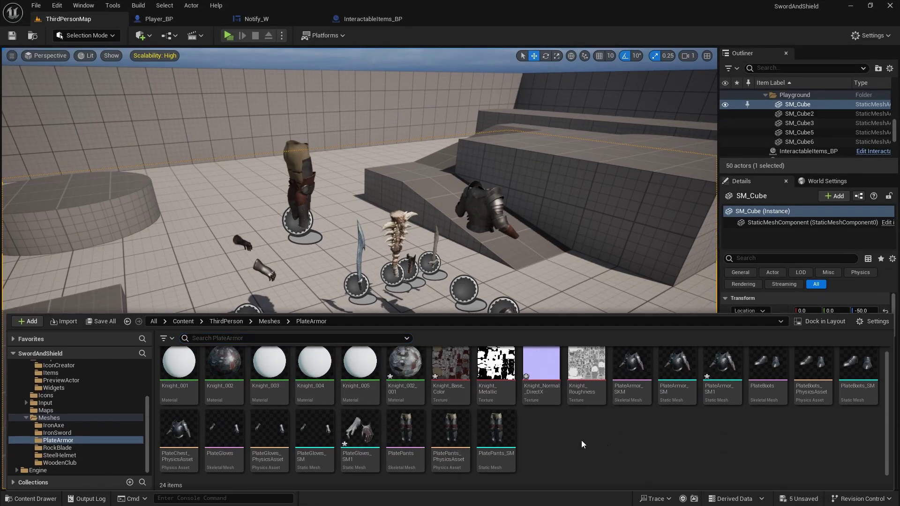
{"action": "left_click_drag", "start_coordinate": [359, 429], "coordinate": [165, 266]}
{"action": "key", "text": "f"}
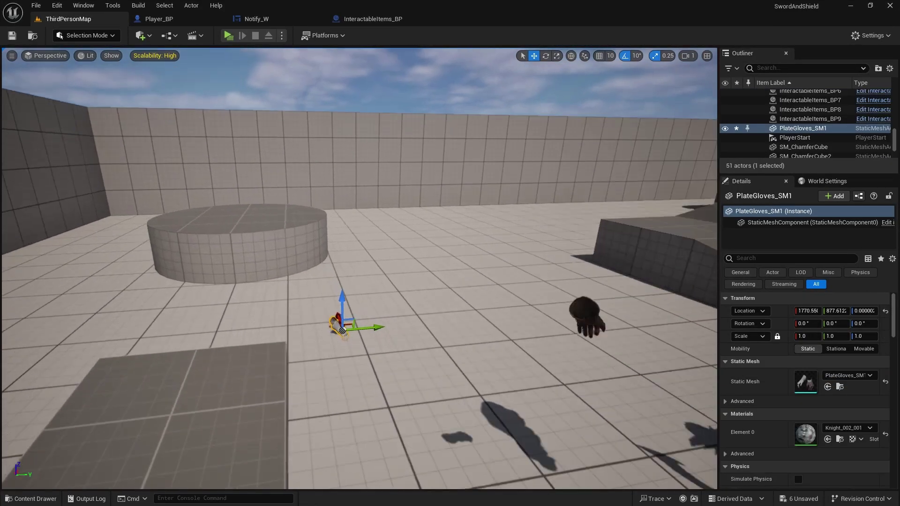
{"action": "right_click_drag", "start_coordinate": [240, 286], "coordinate": [255, 303]}
{"action": "left_click_drag", "start_coordinate": [273, 322], "coordinate": [270, 293]}
{"action": "left_click", "coordinate": [300, 296]}
{"action": "right_click_drag", "start_coordinate": [300, 295], "coordinate": [234, 293]}
{"action": "right_click_drag", "start_coordinate": [400, 333], "coordinate": [432, 354]}
{"action": "left_click", "coordinate": [385, 352]}
{"action": "right_click_drag", "start_coordinate": [408, 305], "coordinate": [488, 325]}
{"action": "right_click_drag", "start_coordinate": [357, 289], "coordinate": [445, 341]}
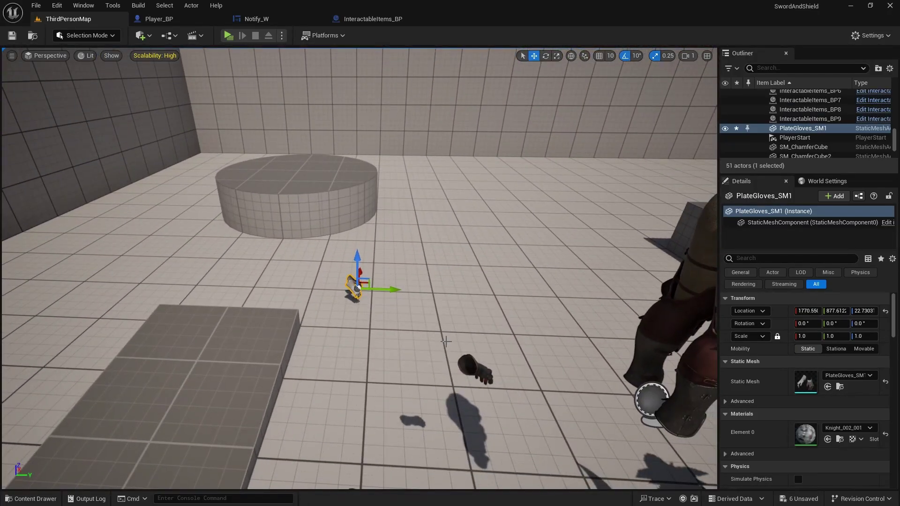
{"action": "key", "text": "Delete"}
Step: Try PlateArmor_SM1 in the level, snap it to the floor, inspect its pivot, and delete the test actor
{"action": "left_click", "coordinate": [382, 295]}
{"action": "key", "text": "ctrl+space"}
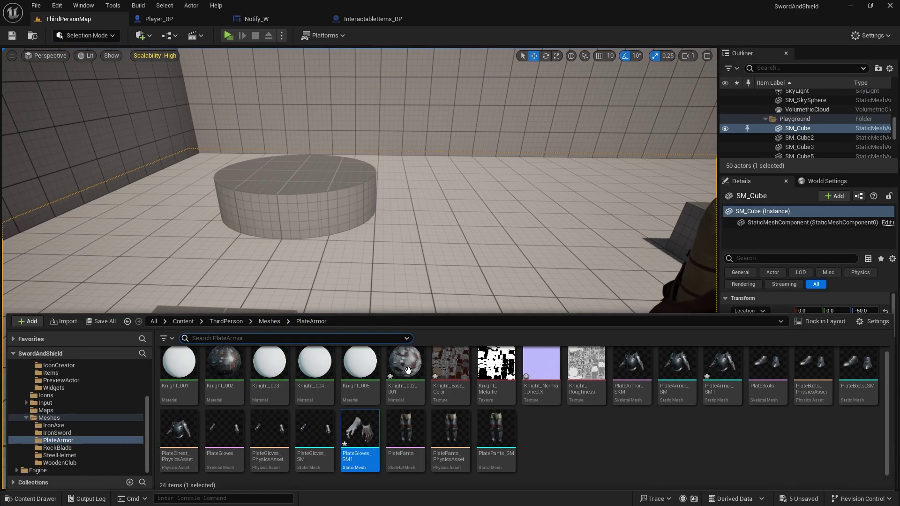
{"action": "left_click_drag", "start_coordinate": [721, 363], "coordinate": [458, 283]}
{"action": "key", "text": "End"}
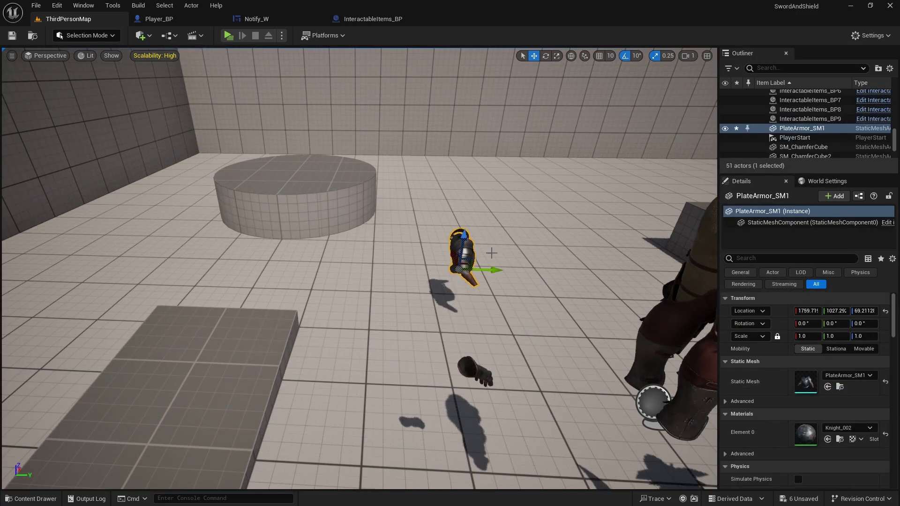
{"action": "key", "text": "f"}
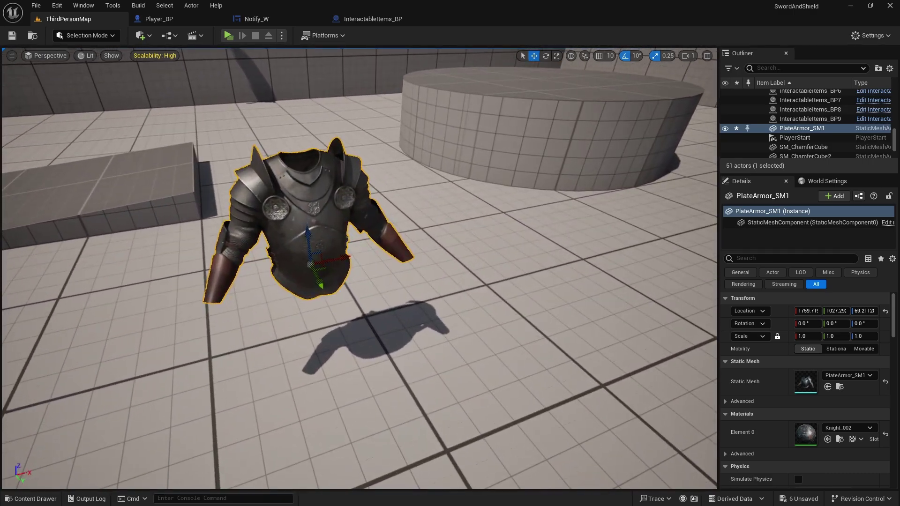
{"action": "right_click_drag", "start_coordinate": [510, 266], "coordinate": [500, 265]}
{"action": "key", "text": "Delete"}
Step: Open the PlateGloves_SM1 static mesh for editing and inspect the surface of both gloves up close
{"action": "left_click", "coordinate": [407, 277]}
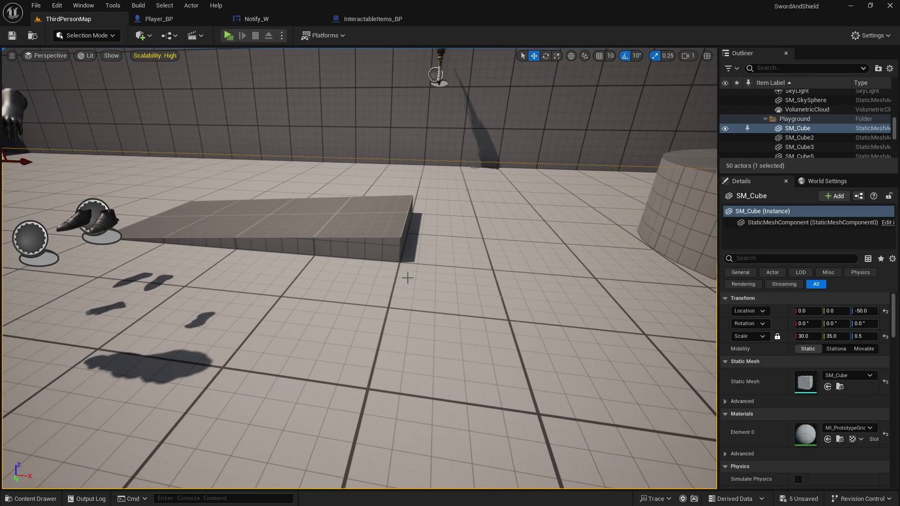
{"action": "key", "text": "ctrl+space"}
{"action": "left_click", "coordinate": [568, 427]}
{"action": "left_click", "coordinate": [360, 433]}
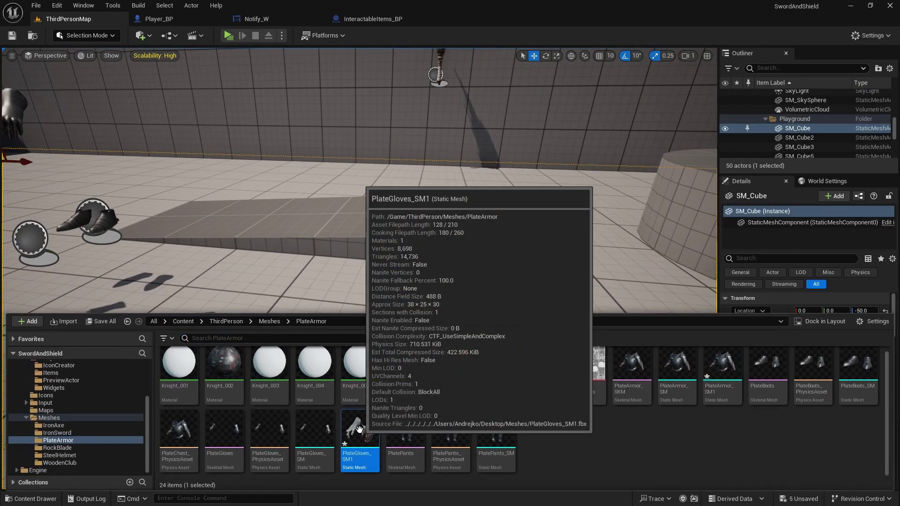
{"action": "double_click", "coordinate": [361, 434]}
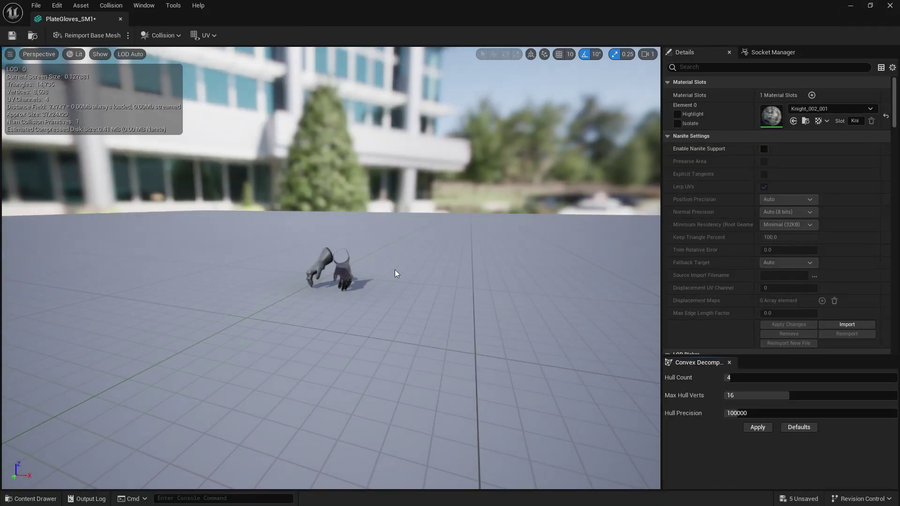
{"action": "right_click_drag", "start_coordinate": [394, 269], "coordinate": [462, 326]}
{"action": "key", "text": "w"}
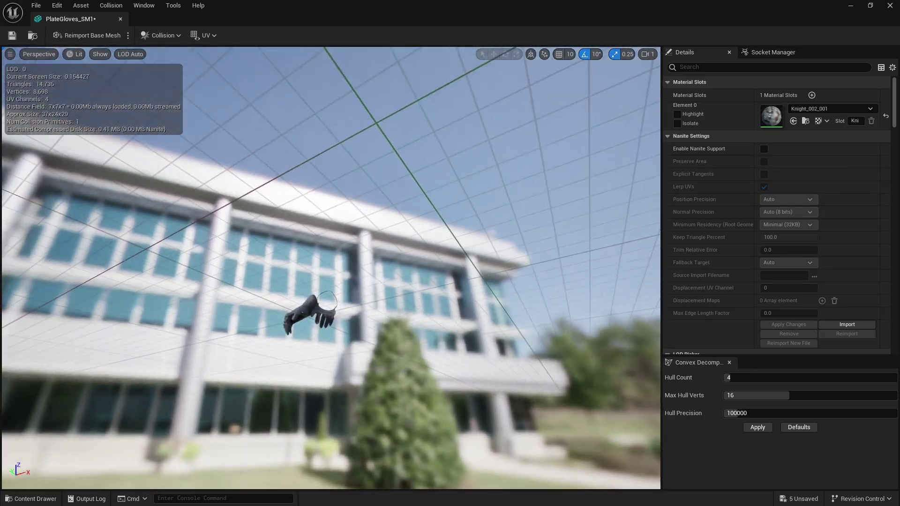
{"action": "right_click_drag", "start_coordinate": [331, 268], "coordinate": [405, 333]}
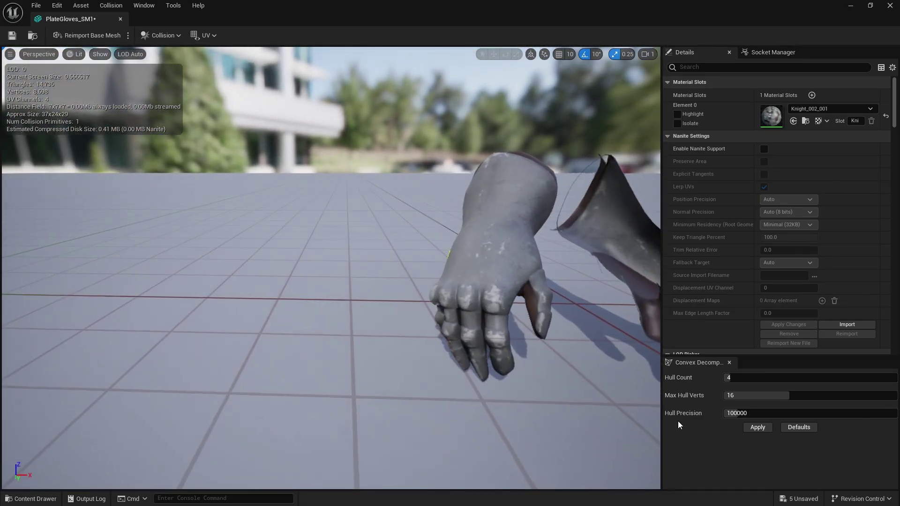
Step: Assign the Knight_002 material to Element 0 of PlateGloves_SM1, then save and close the mesh
{"action": "left_click", "coordinate": [826, 110]}
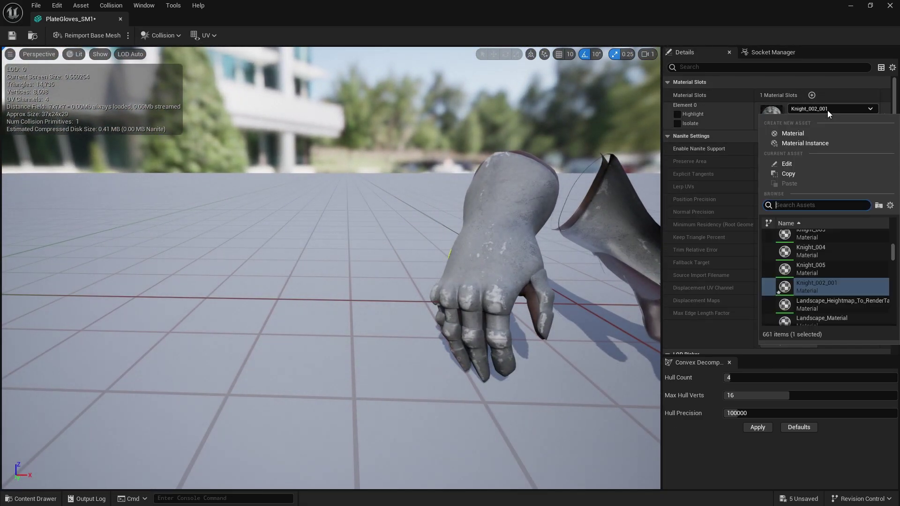
{"action": "scroll", "coordinate": [861, 250], "scroll_direction": "down", "scroll_amount": 1}
{"action": "scroll", "coordinate": [862, 249], "scroll_direction": "up", "scroll_amount": 3}
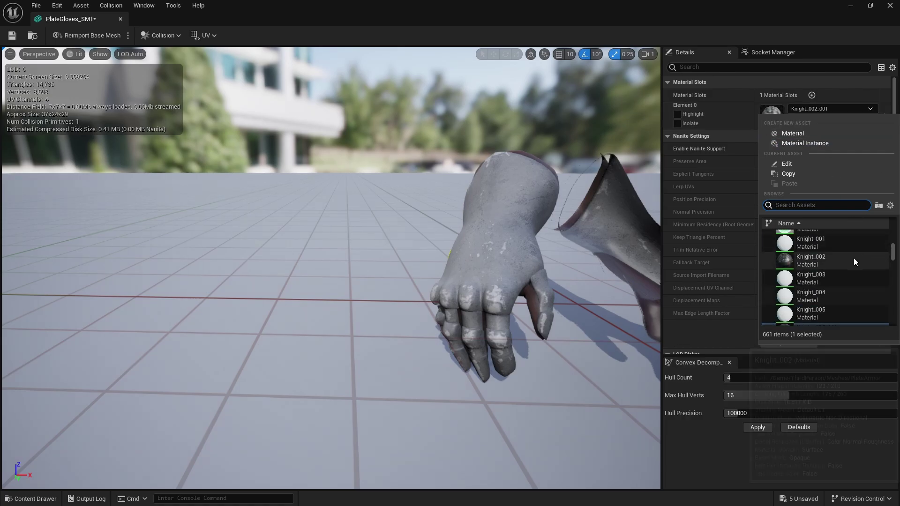
{"action": "left_click", "coordinate": [828, 258]}
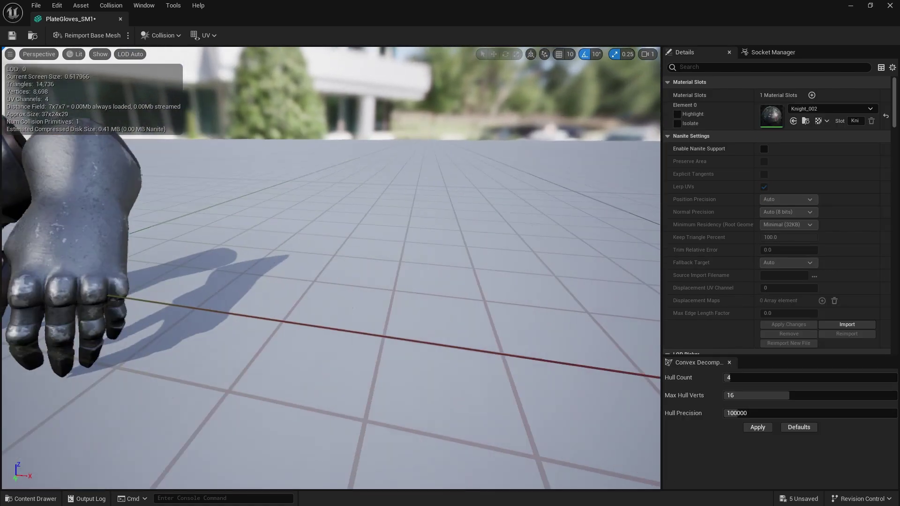
{"action": "mouse_move", "coordinate": [331, 268]}
{"action": "right_mouse_down"}
{"action": "mouse_move", "coordinate": [253, 272]}
{"action": "mouse_move", "coordinate": [333, 270]}
{"action": "right_mouse_up"}
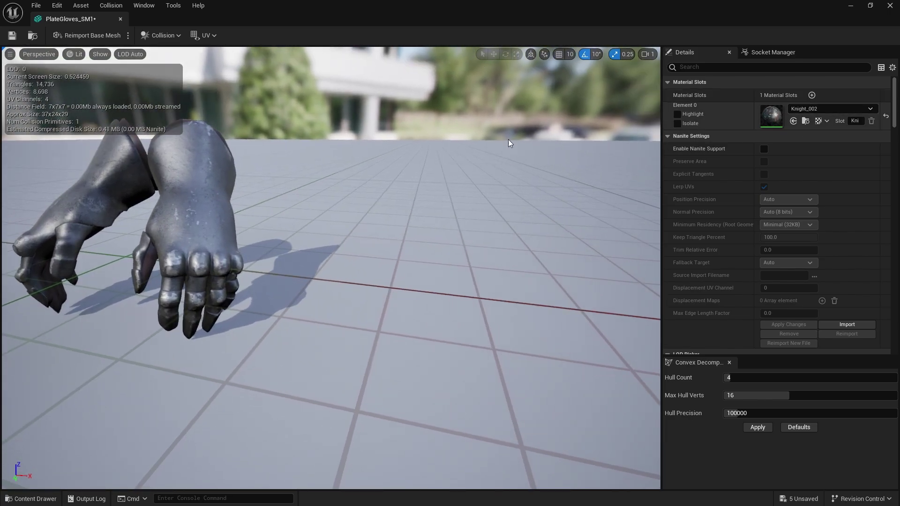
{"action": "left_click", "coordinate": [827, 109]}
{"action": "left_click", "coordinate": [827, 109]}
{"action": "right_click_drag", "start_coordinate": [514, 135], "coordinate": [499, 128]}
{"action": "left_click", "coordinate": [13, 37]}
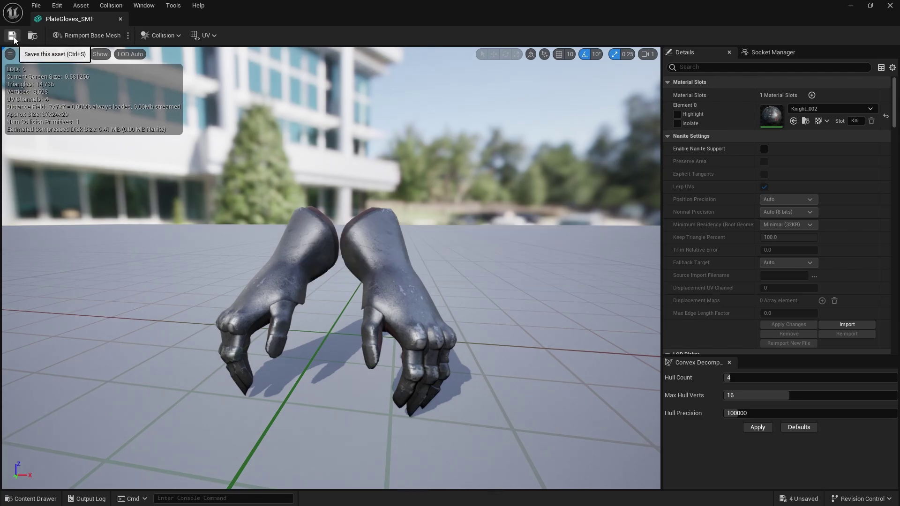
{"action": "left_click", "coordinate": [120, 19]}
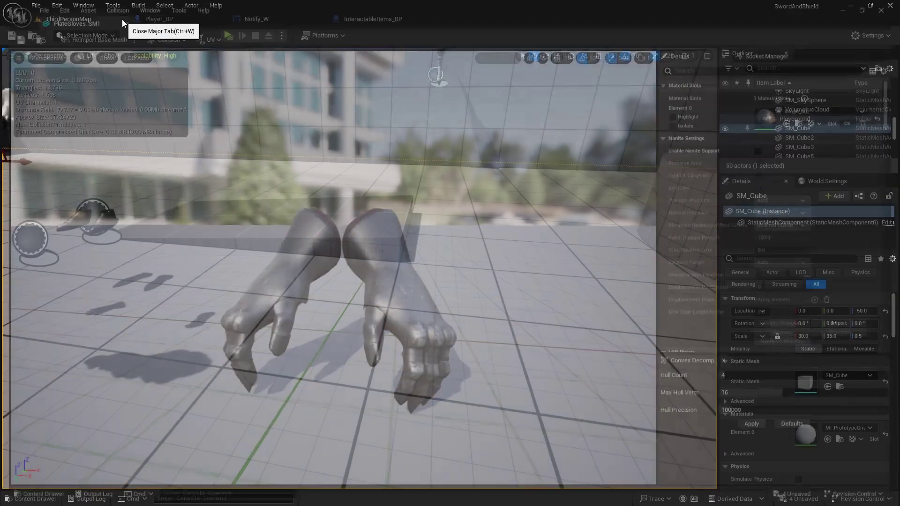
Step: Return to the placed pickups in the level and open the Items_DT data table from the ThirdPerson Blueprints folder
{"action": "key", "text": "s"}
{"action": "right_click_drag", "start_coordinate": [413, 239], "coordinate": [503, 244]}
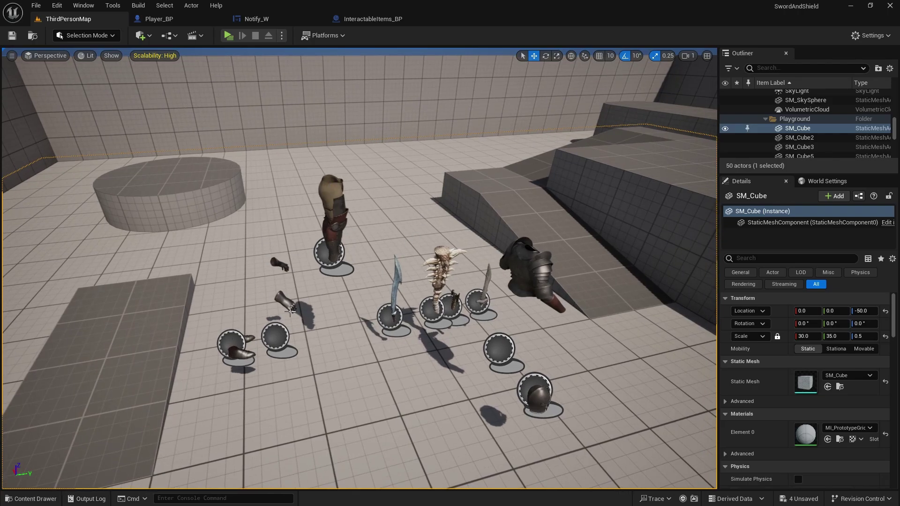
{"action": "key", "text": "ctrl+space"}
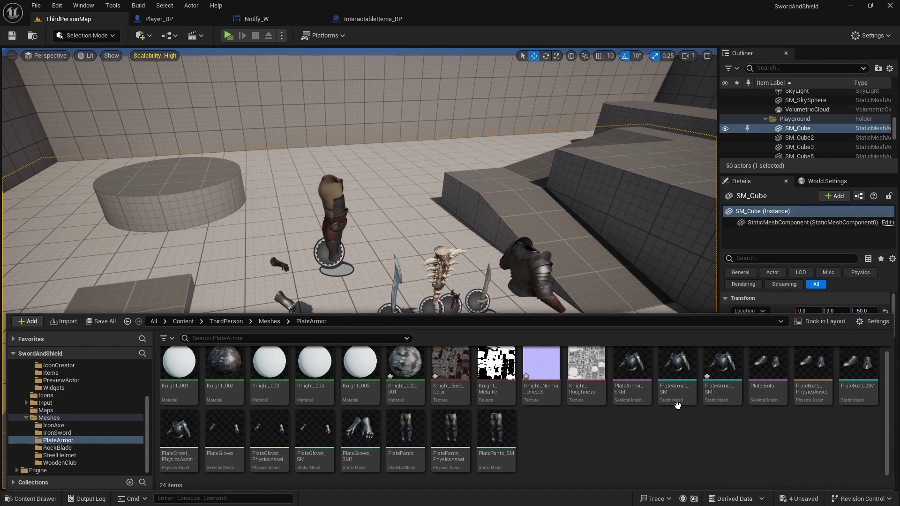
{"action": "left_click", "coordinate": [300, 193]}
{"action": "key", "text": "ctrl+space"}
{"action": "left_click", "coordinate": [269, 321]}
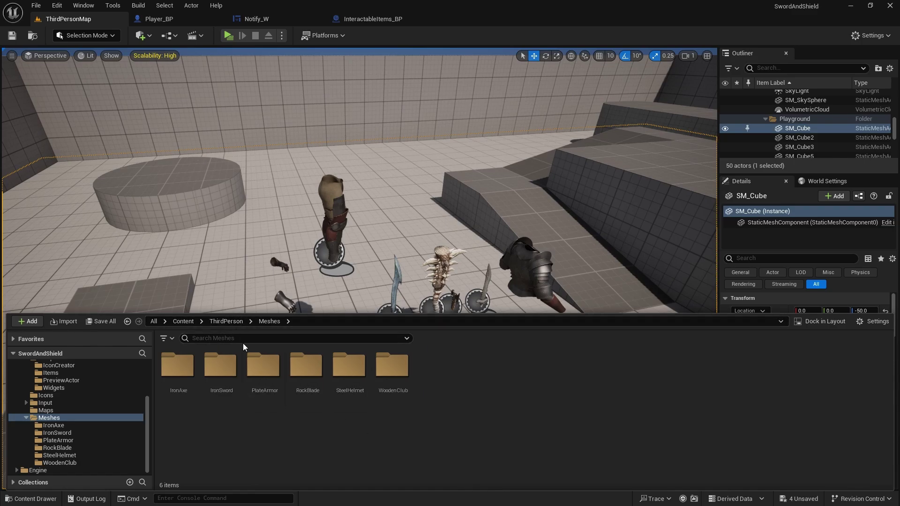
{"action": "left_click", "coordinate": [227, 322]}
{"action": "double_click", "coordinate": [178, 368]}
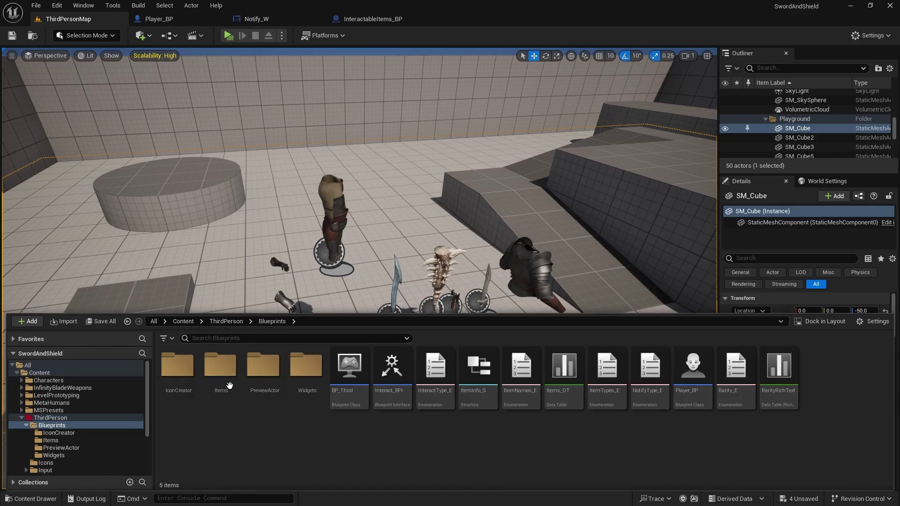
{"action": "double_click", "coordinate": [550, 388]}
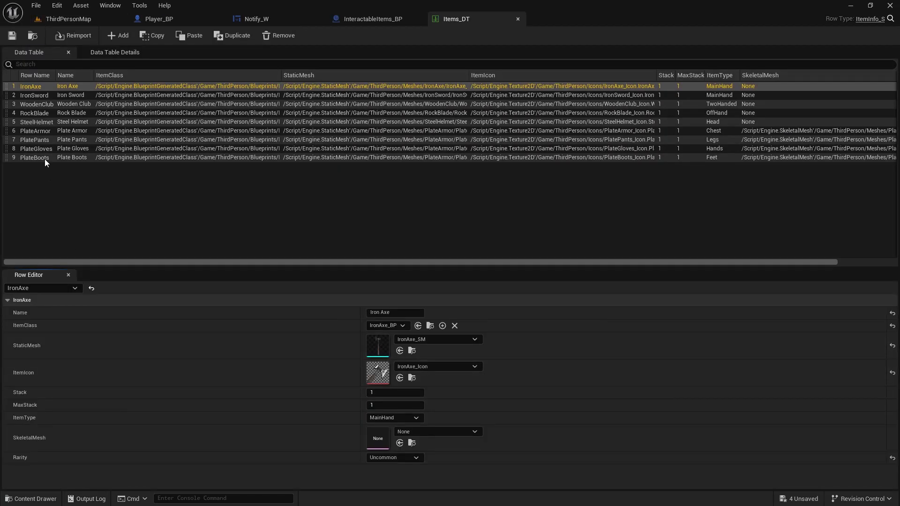
Step: Set the StaticMesh of the PlateGloves row to PlateGloves_SM1 and save the data table
{"action": "left_click", "coordinate": [35, 147]}
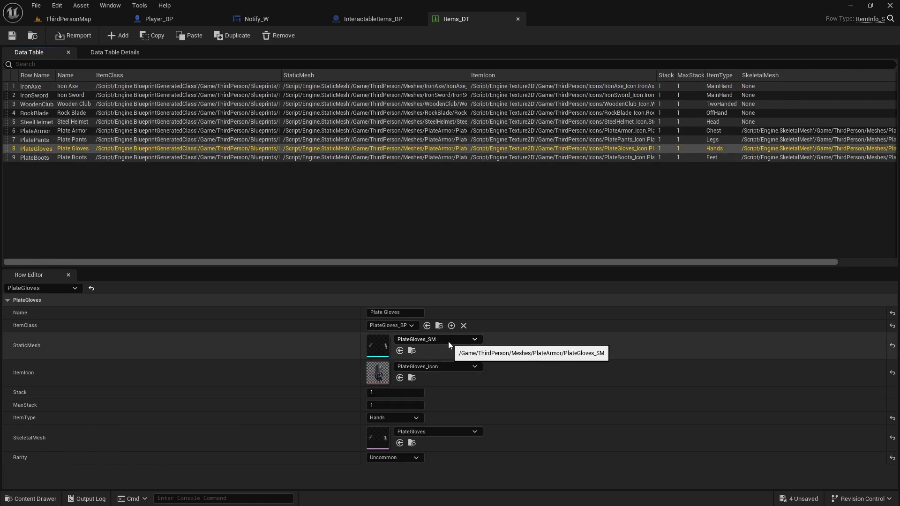
{"action": "left_click", "coordinate": [443, 341]}
{"action": "type", "text": "plate"}
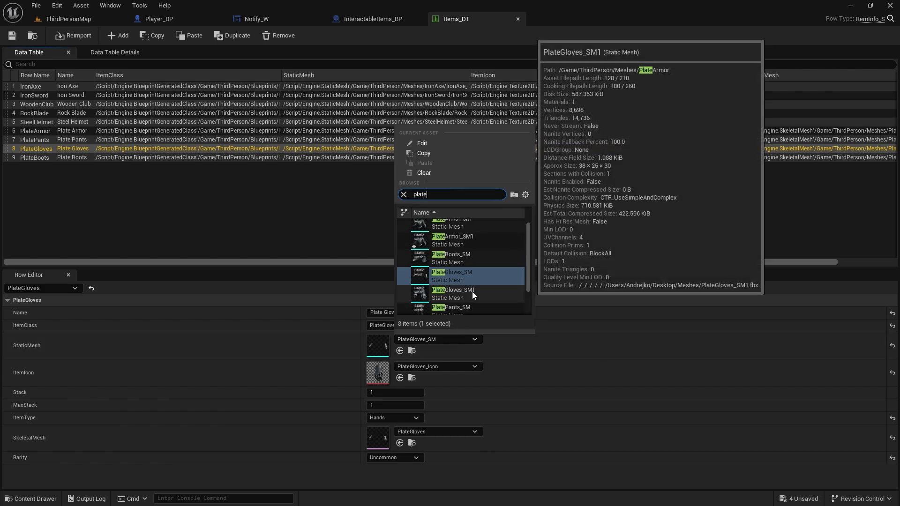
{"action": "left_click", "coordinate": [472, 292]}
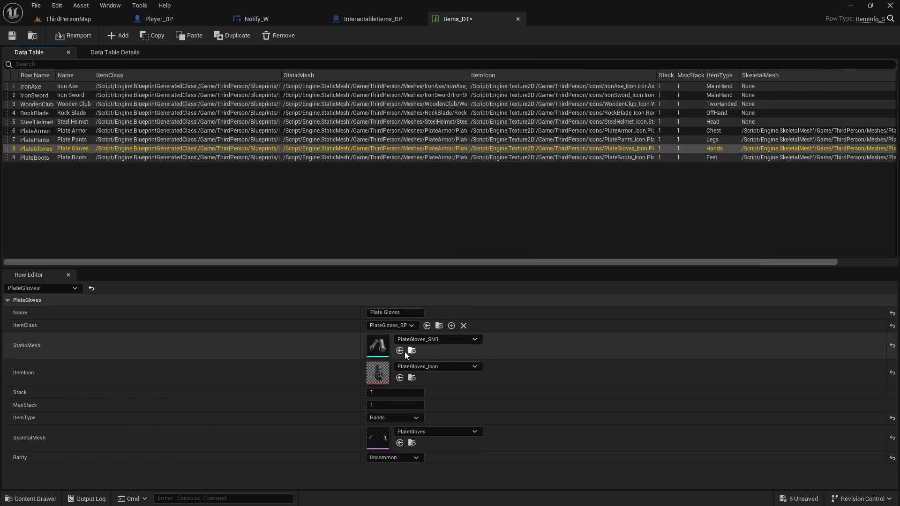
{"action": "left_click", "coordinate": [11, 35]}
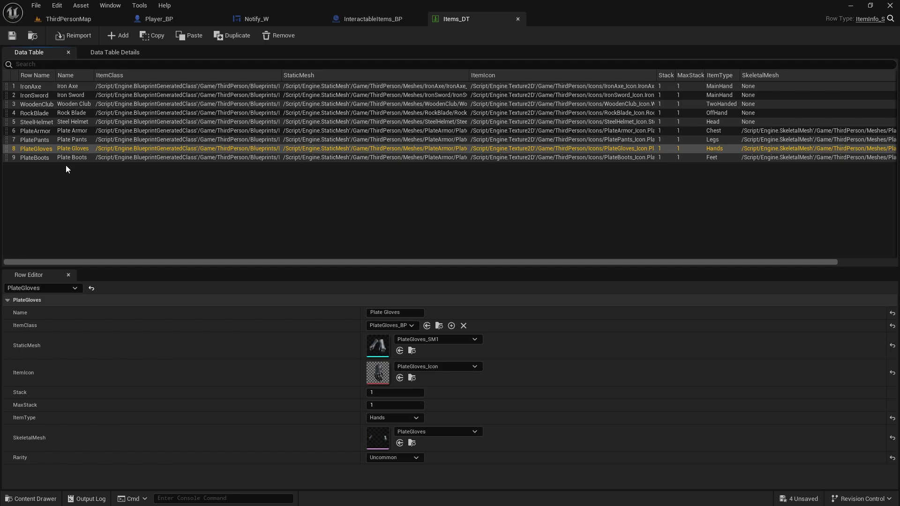
Step: Set the StaticMesh of the PlateArmor row to PlateArmor_SM1 and save the data table
{"action": "left_click", "coordinate": [41, 130]}
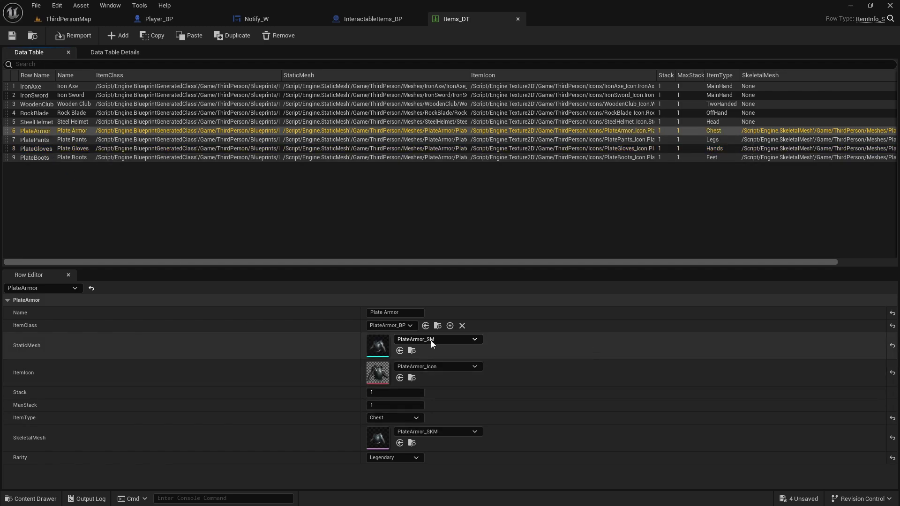
{"action": "left_click", "coordinate": [431, 341]}
{"action": "type", "text": "platesm"}
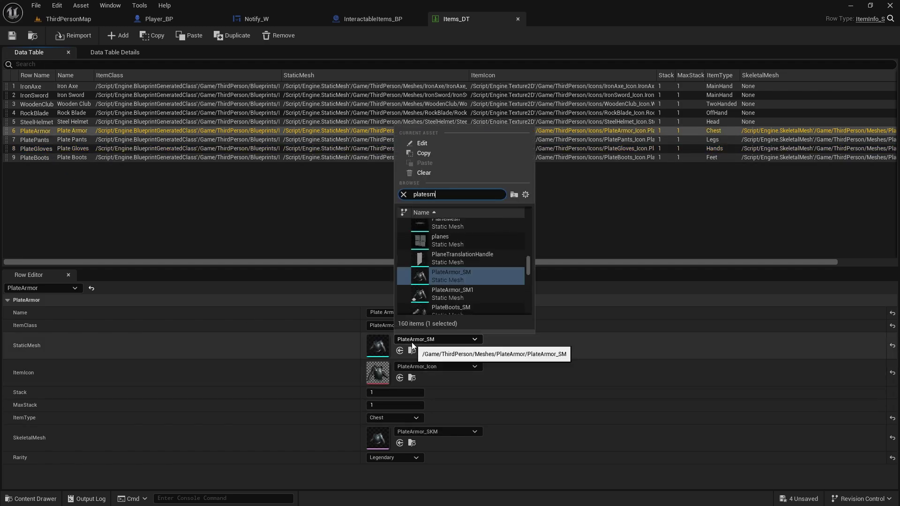
{"action": "key", "text": "BackSpace"}
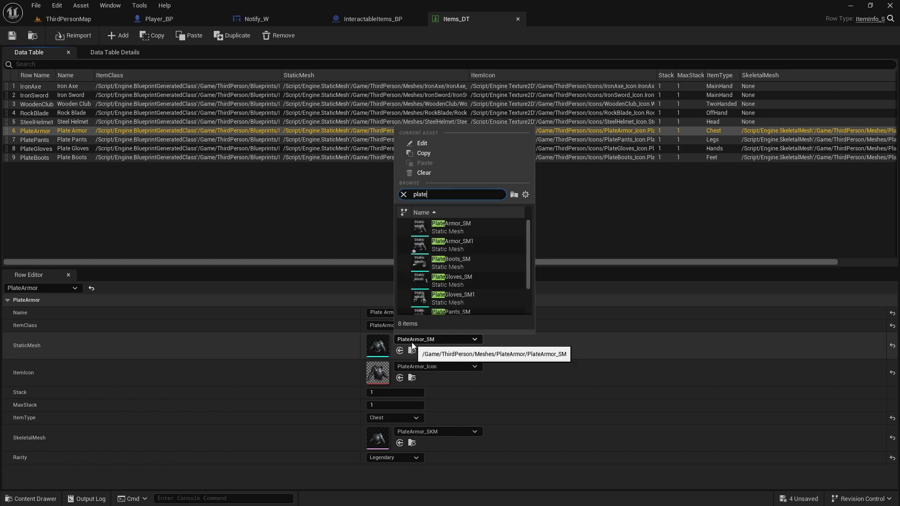
{"action": "mouse_move", "coordinate": [465, 242]}
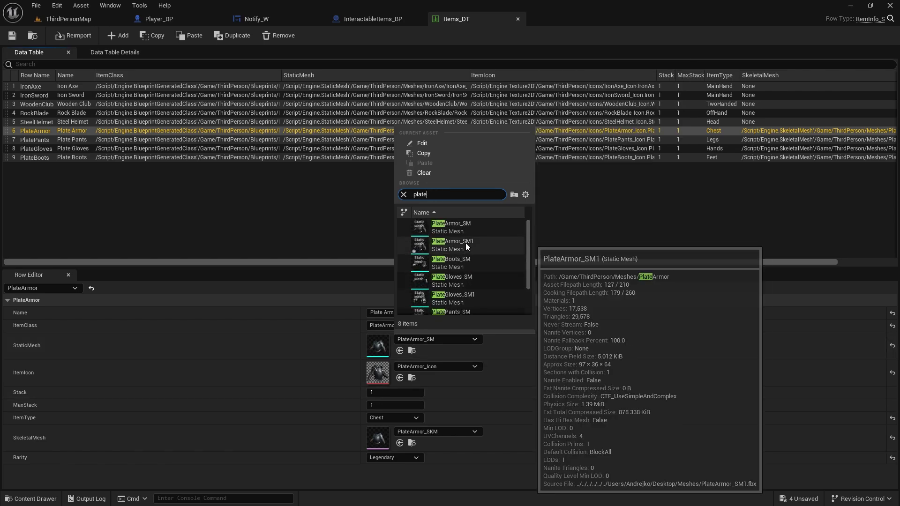
{"action": "left_click", "coordinate": [465, 244]}
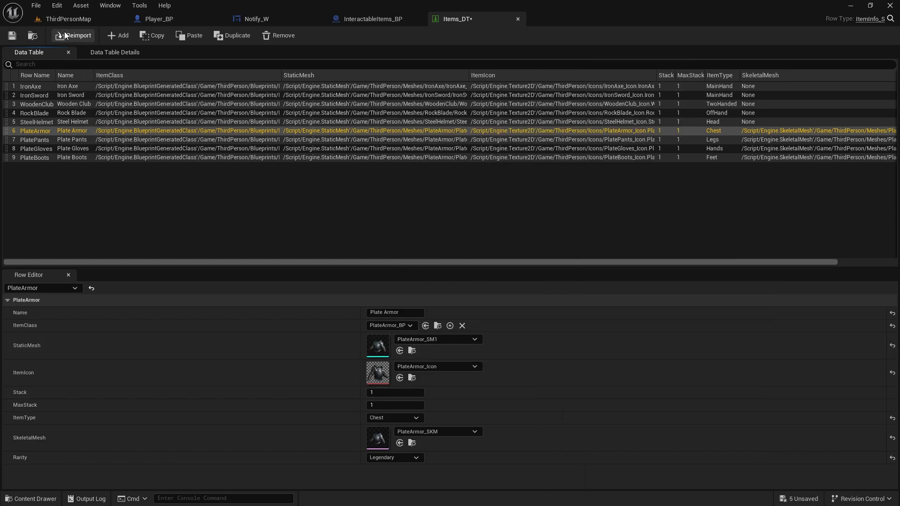
{"action": "left_click", "coordinate": [12, 38]}
Step: Save all modified assets and open the PlateArmor mesh folder under ThirdPerson
{"action": "left_click", "coordinate": [36, 5]}
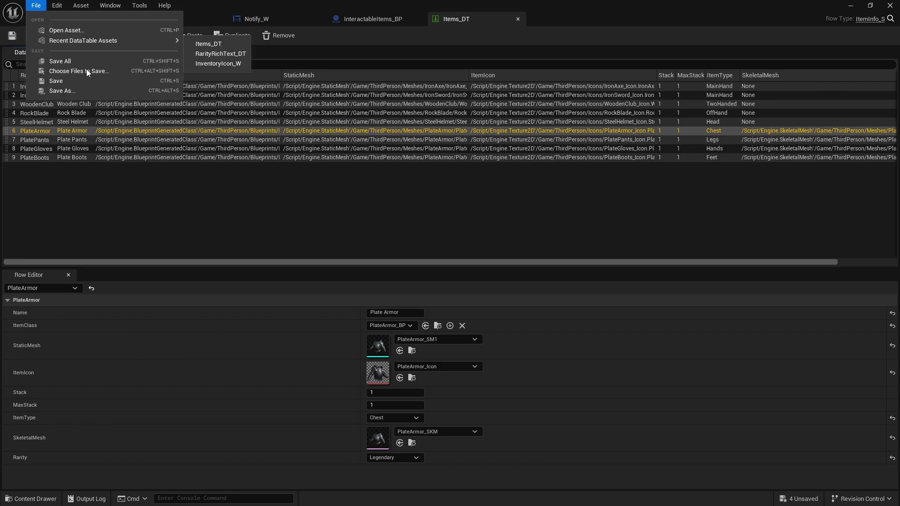
{"action": "left_click", "coordinate": [61, 62]}
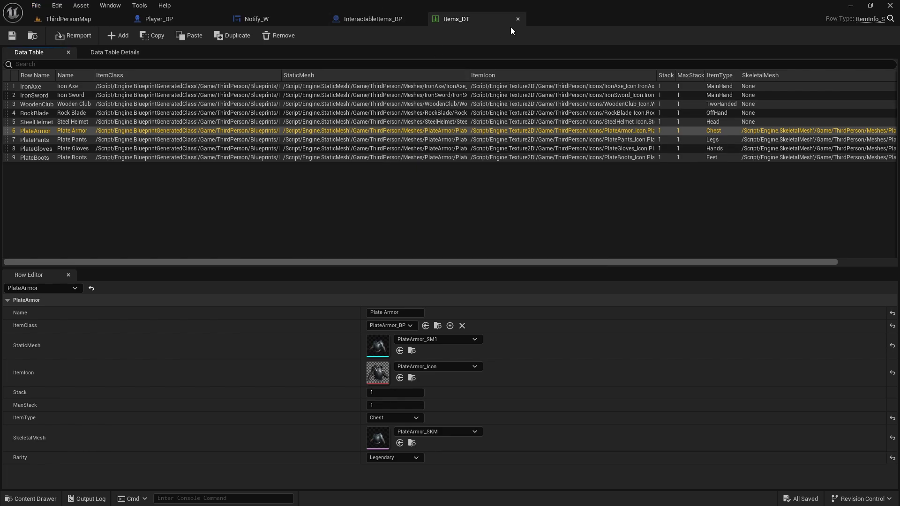
{"action": "key", "text": "ctrl+space"}
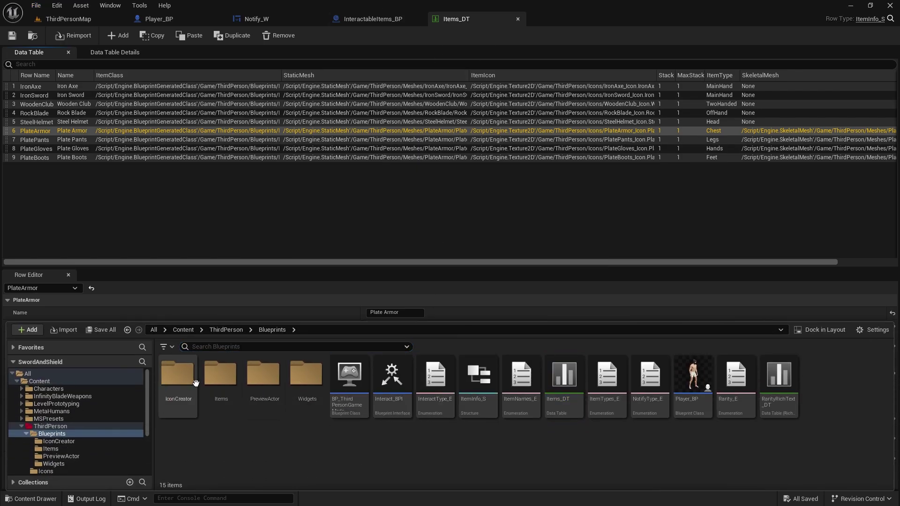
{"action": "left_click", "coordinate": [226, 330]}
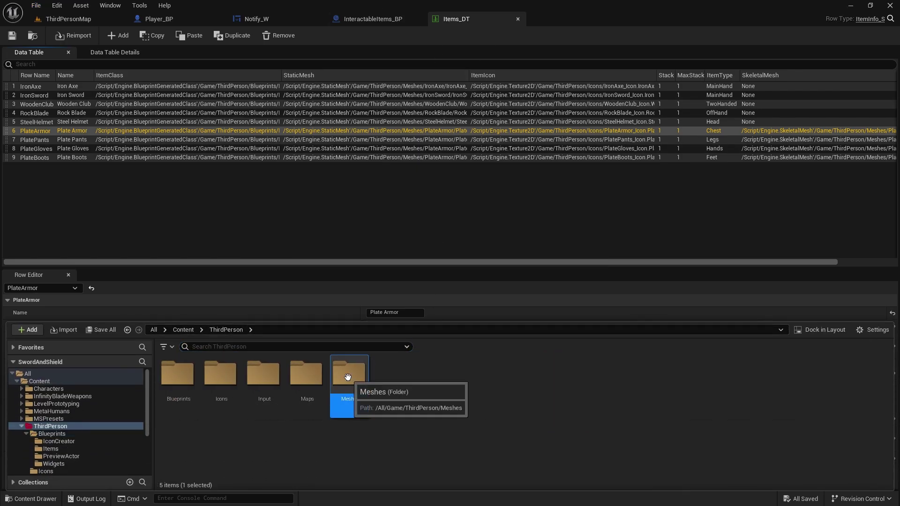
{"action": "double_click", "coordinate": [346, 374]}
{"action": "double_click", "coordinate": [263, 374]}
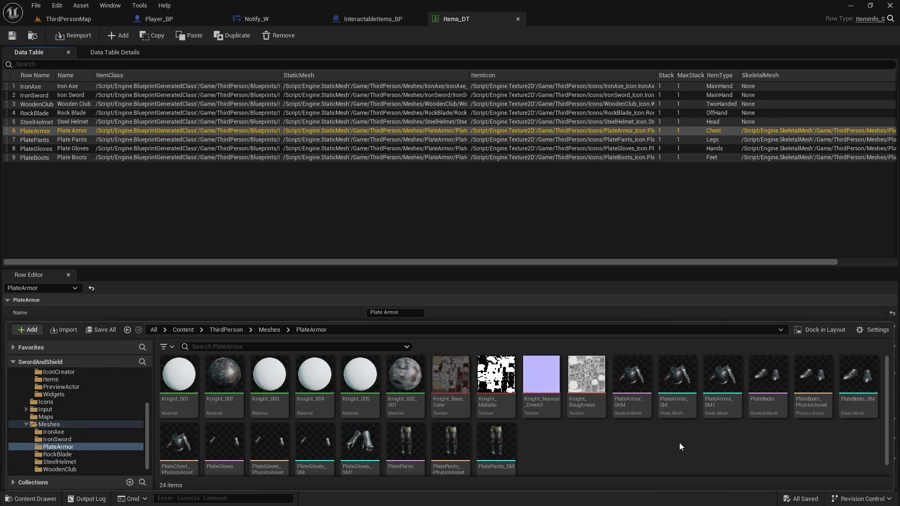
Step: Open PlateArmor_BP from the Blueprints Items folder in the full Blueprint editor
{"action": "left_click", "coordinate": [291, 190]}
{"action": "key", "text": "ctrl+space"}
{"action": "left_click", "coordinate": [263, 330]}
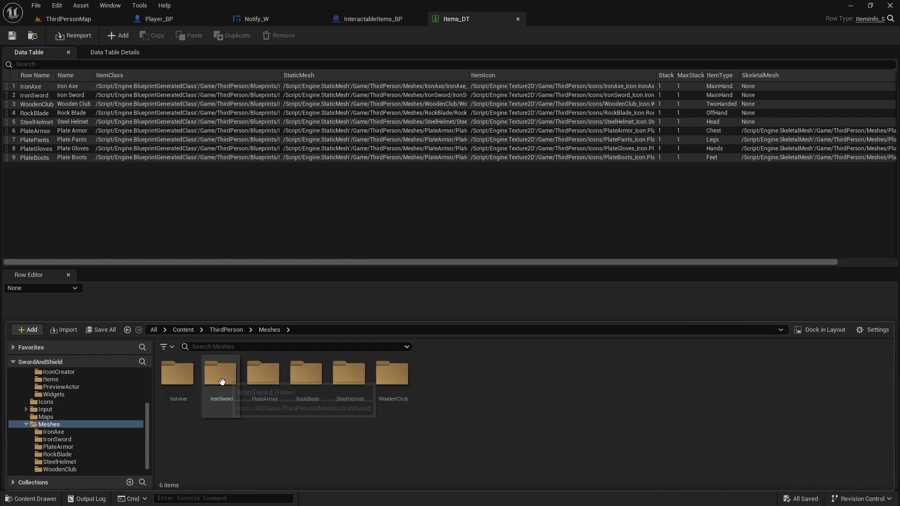
{"action": "left_click", "coordinate": [233, 330]}
{"action": "double_click", "coordinate": [179, 375]}
{"action": "double_click", "coordinate": [217, 413]}
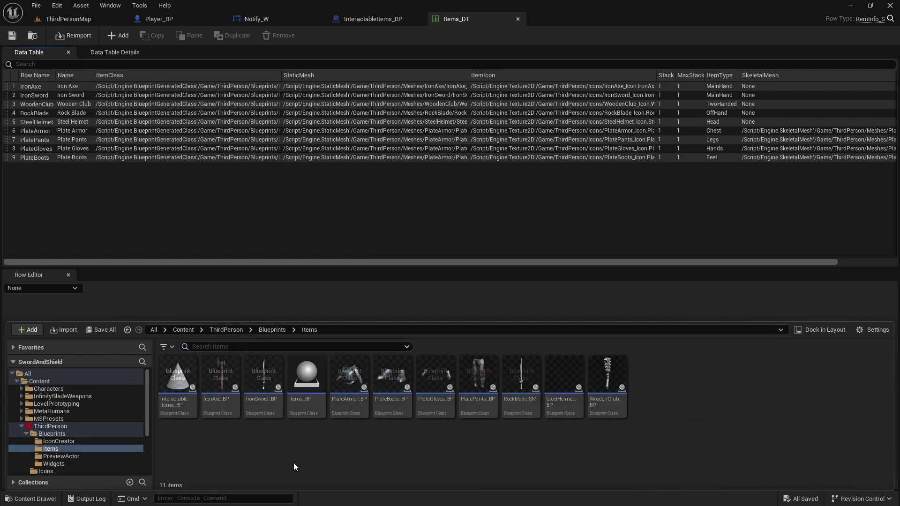
{"action": "double_click", "coordinate": [351, 375]}
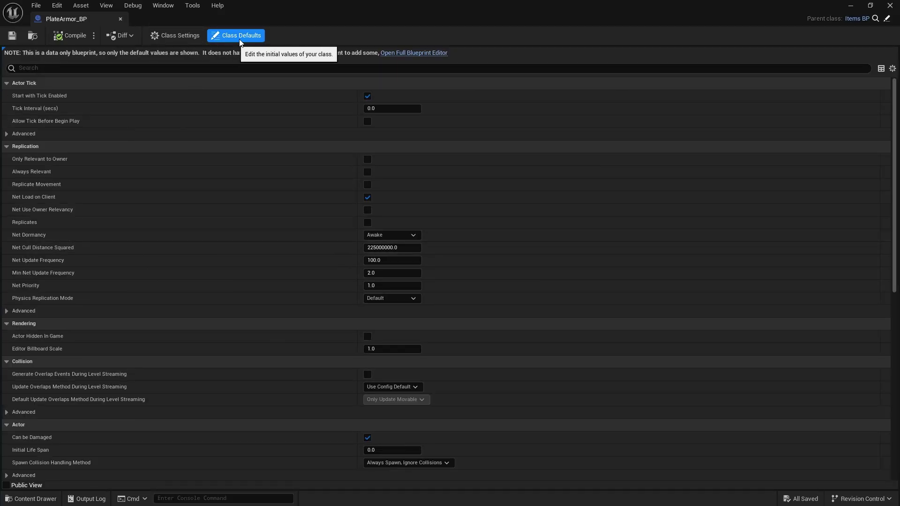
{"action": "left_click", "coordinate": [409, 55]}
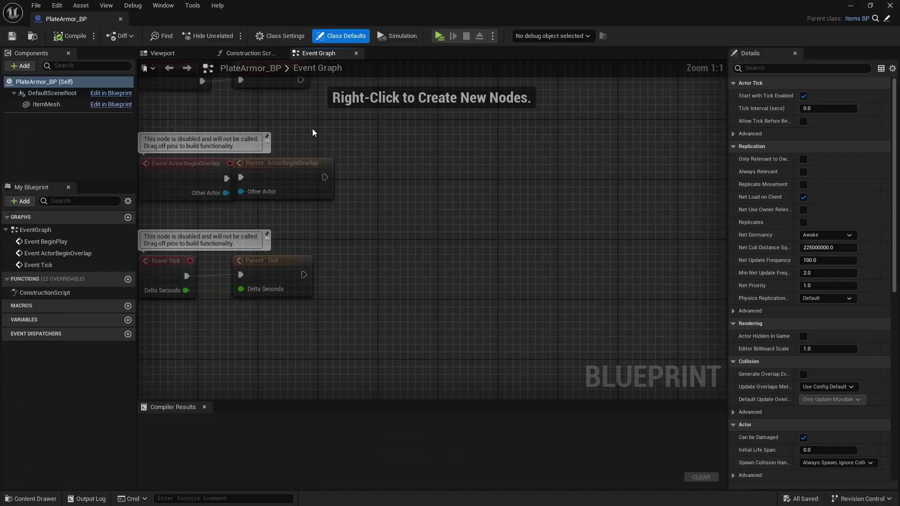
Step: Set the ItemMesh component's static mesh to PlateArmor_SM1, then compile, save and close the blueprint
{"action": "left_click", "coordinate": [46, 104]}
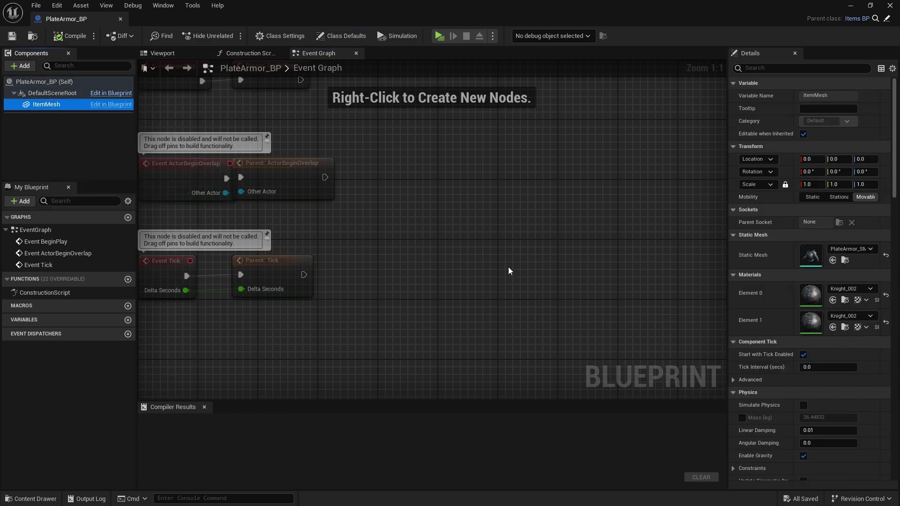
{"action": "left_click", "coordinate": [856, 249]}
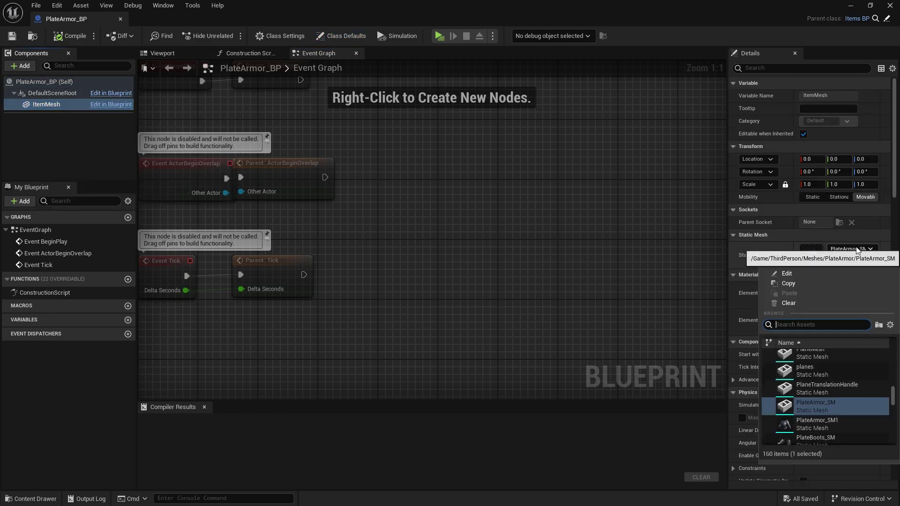
{"action": "left_click", "coordinate": [815, 428]}
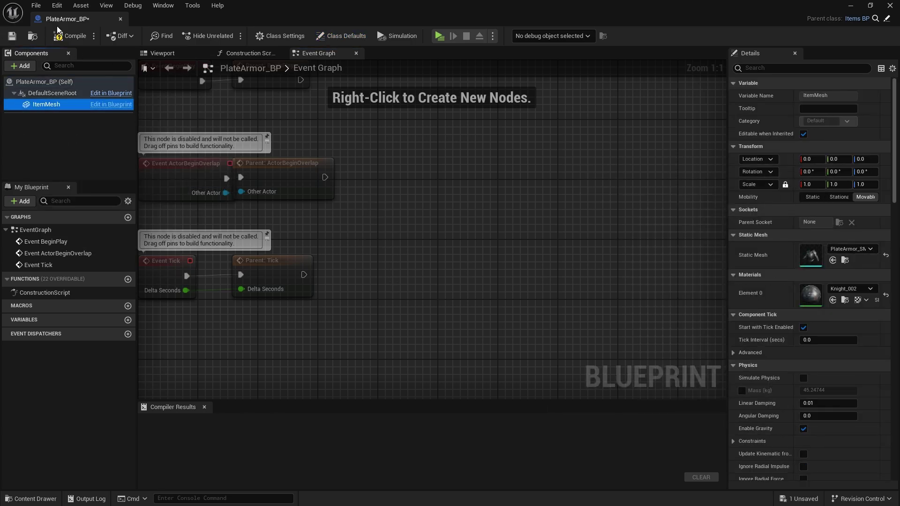
{"action": "left_click", "coordinate": [70, 35]}
{"action": "left_click", "coordinate": [12, 35]}
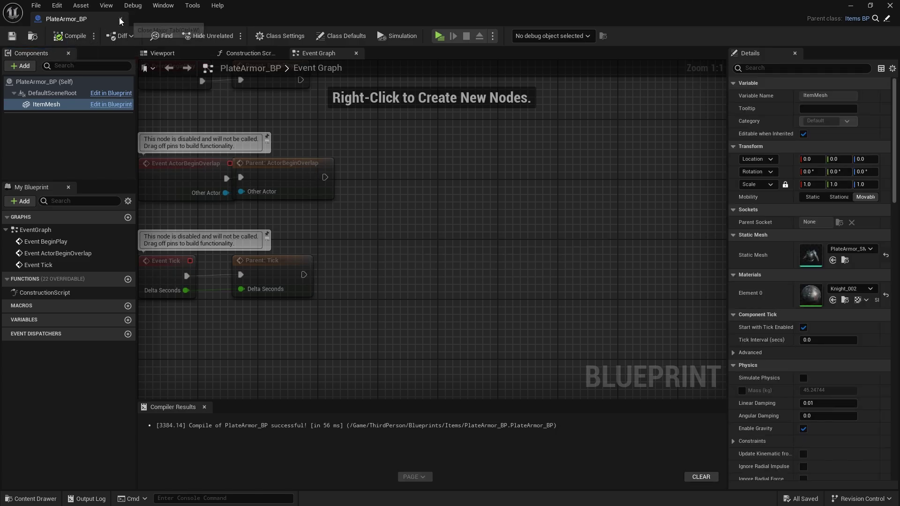
{"action": "left_click", "coordinate": [121, 19]}
Step: In PlateGloves_BP, set the ItemMesh component's static mesh to PlateGloves_SM1, then compile, save and close the blueprint
{"action": "key", "text": "ctrl+space"}
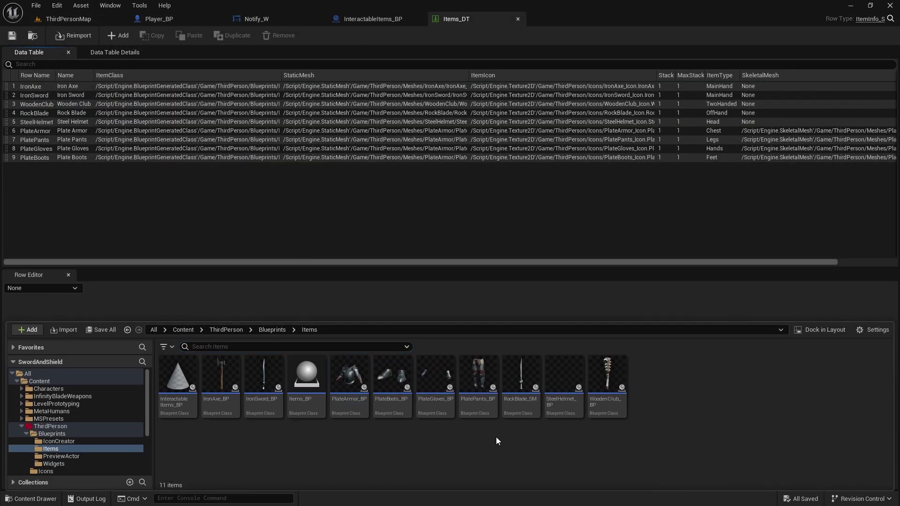
{"action": "double_click", "coordinate": [436, 382]}
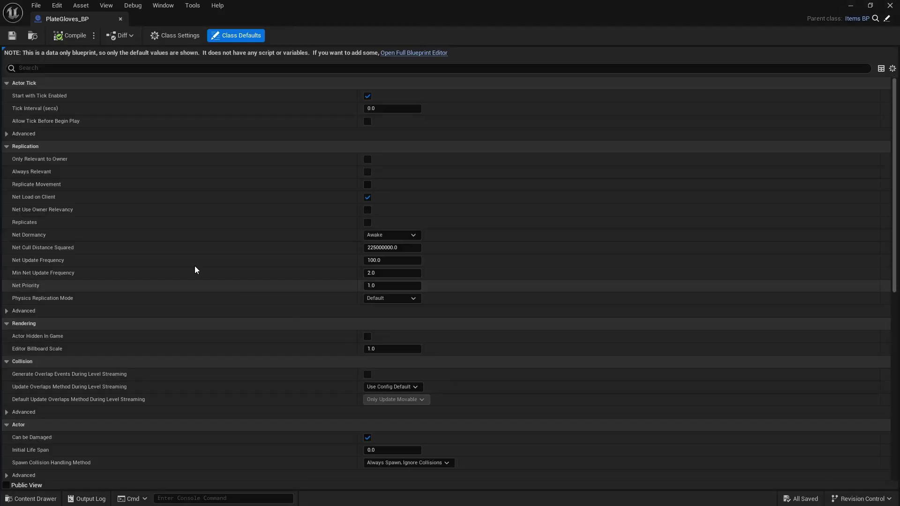
{"action": "left_click", "coordinate": [410, 52]}
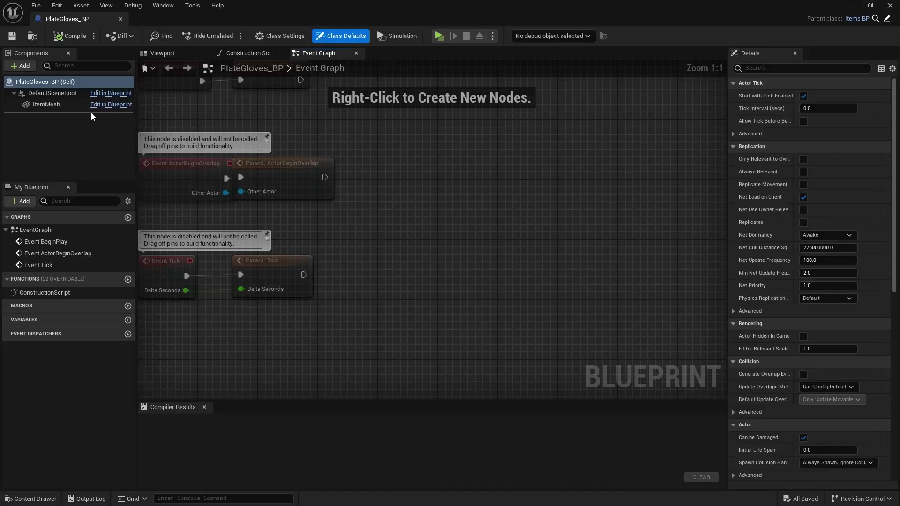
{"action": "left_click", "coordinate": [39, 105]}
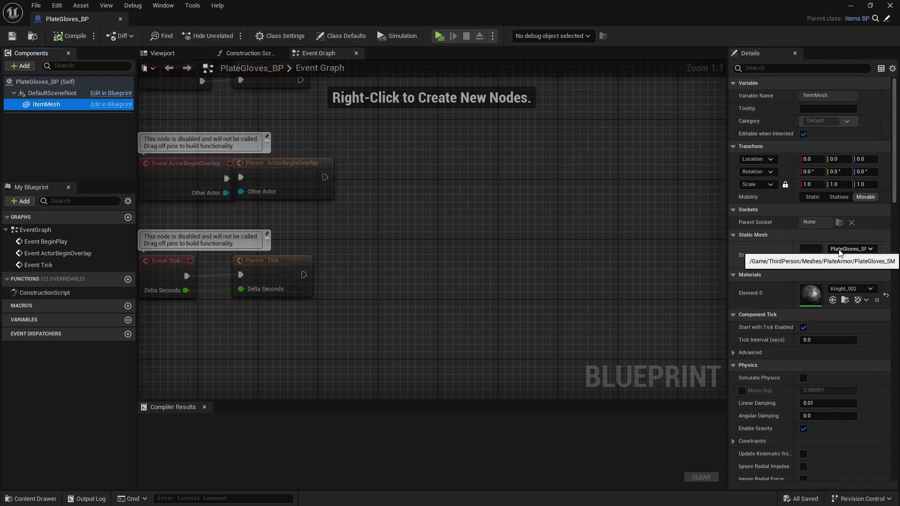
{"action": "left_click", "coordinate": [850, 249]}
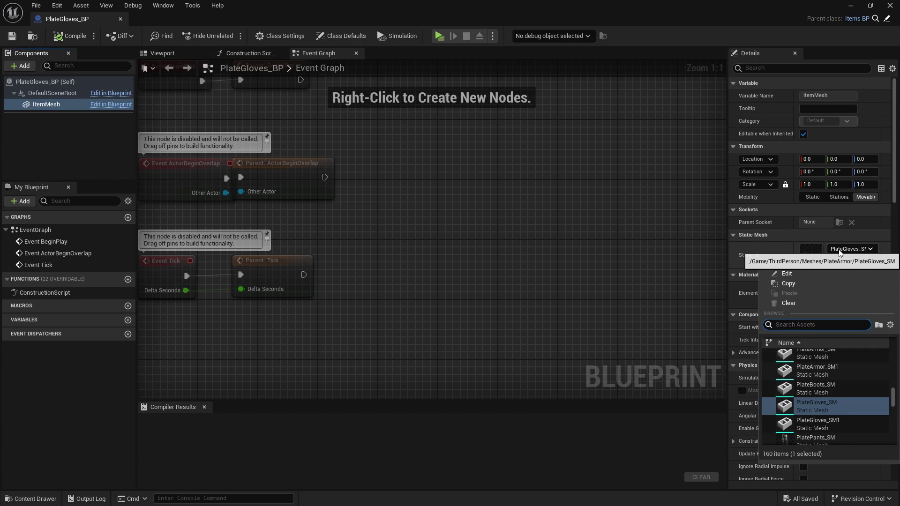
{"action": "left_click", "coordinate": [812, 428]}
{"action": "left_click", "coordinate": [70, 36]}
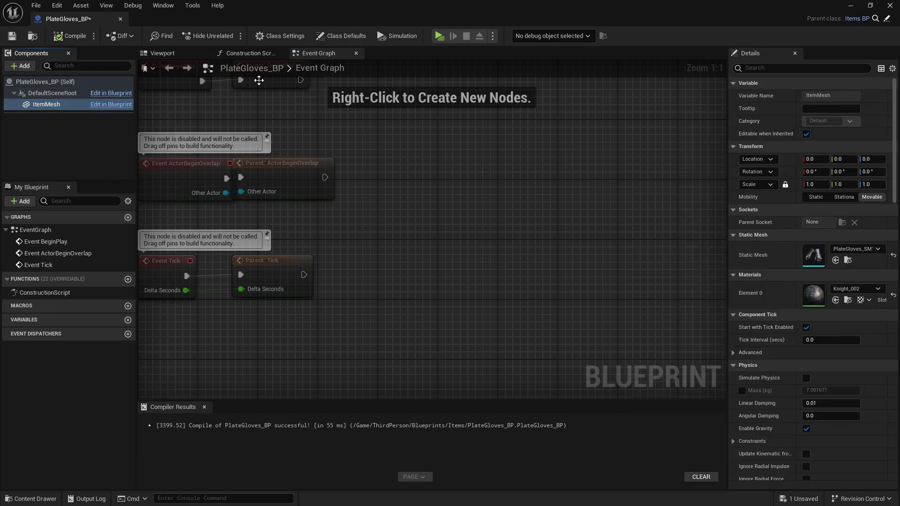
{"action": "left_click", "coordinate": [188, 55]}
{"action": "left_click", "coordinate": [11, 35]}
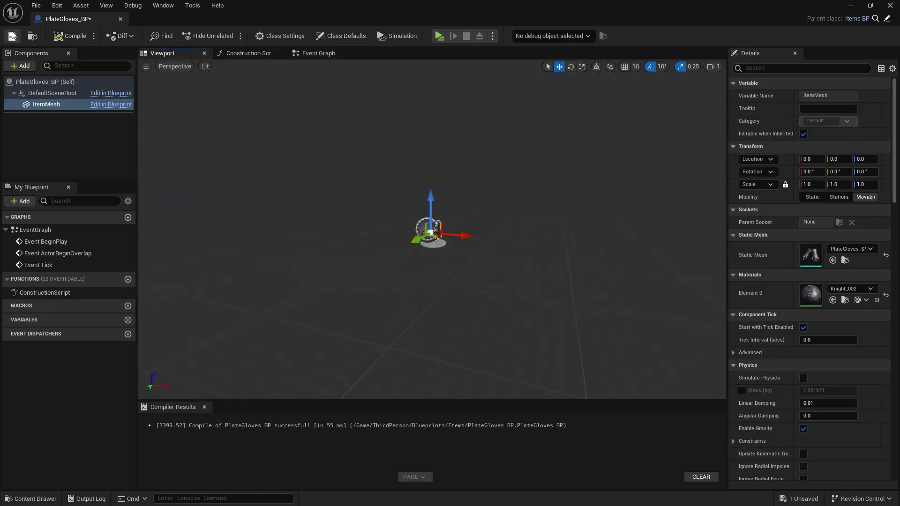
{"action": "left_click", "coordinate": [120, 19]}
Step: Delete the old PlateArmor_SM static mesh from the Meshes/PlateArmor folder
{"action": "key", "text": "ctrl+space"}
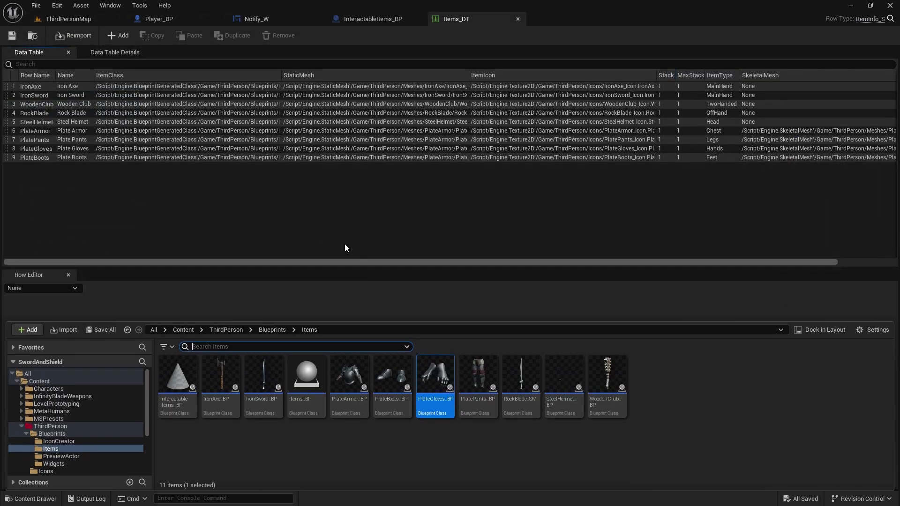
{"action": "left_click", "coordinate": [267, 330]}
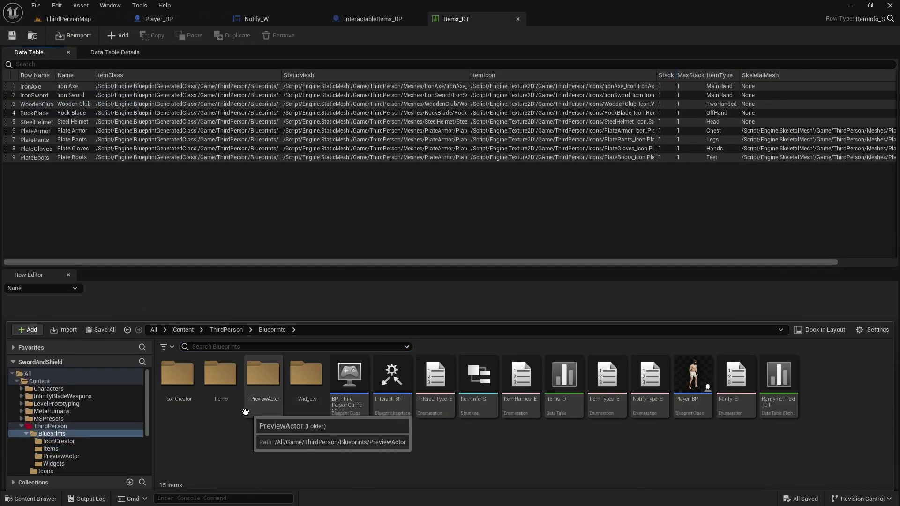
{"action": "left_click", "coordinate": [225, 330]}
{"action": "double_click", "coordinate": [349, 374]}
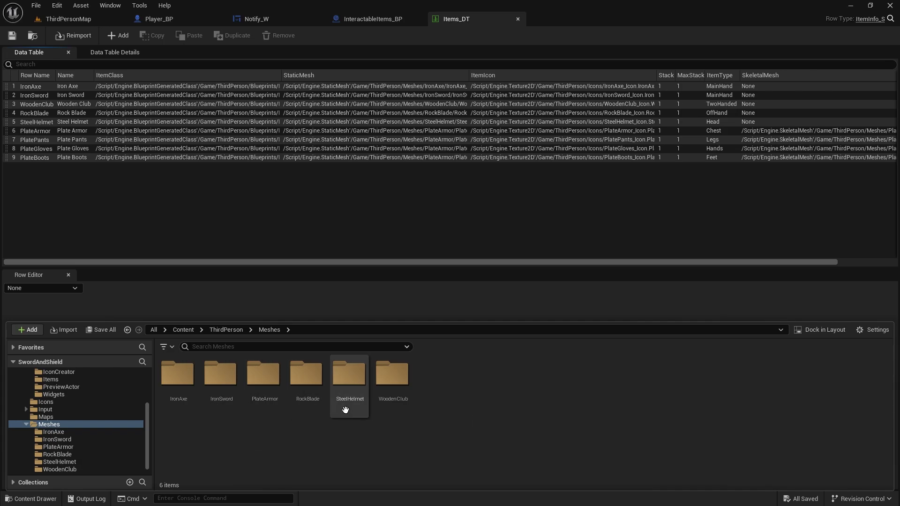
{"action": "double_click", "coordinate": [260, 385]}
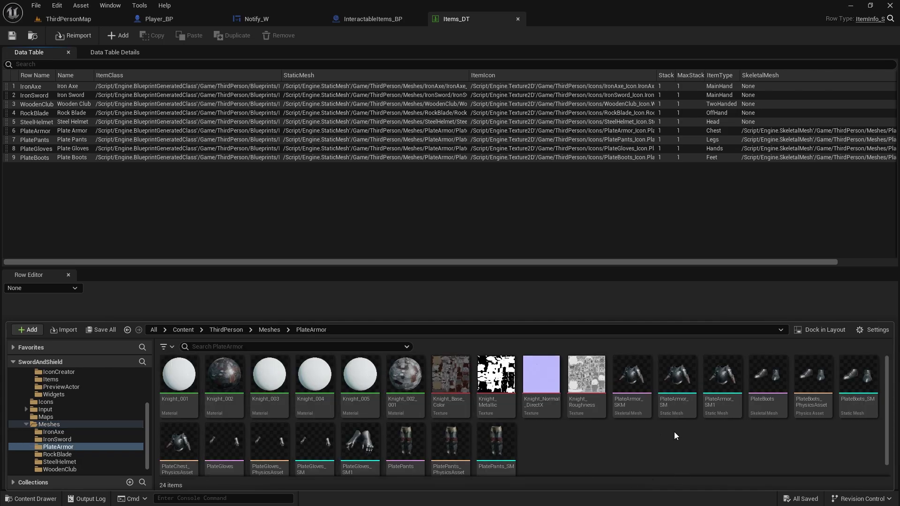
{"action": "left_click", "coordinate": [682, 408]}
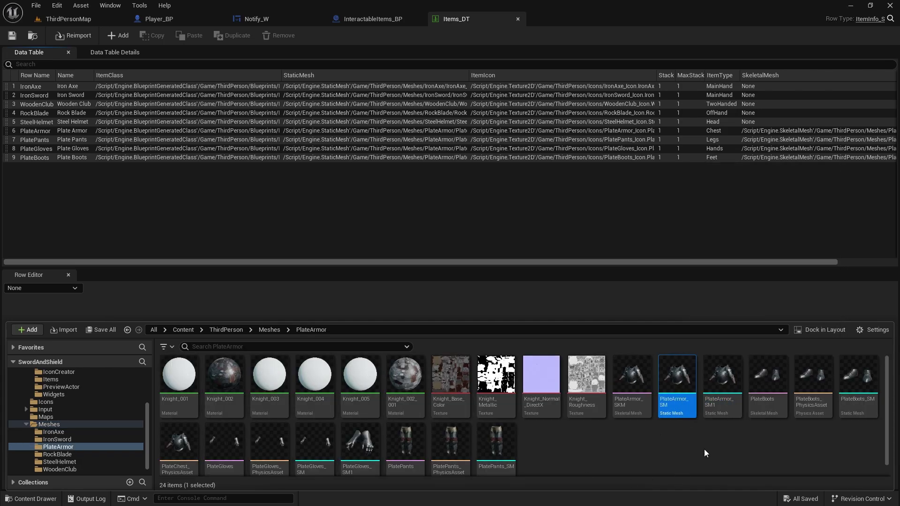
{"action": "key", "text": "Delete"}
{"action": "left_click", "coordinate": [434, 409]}
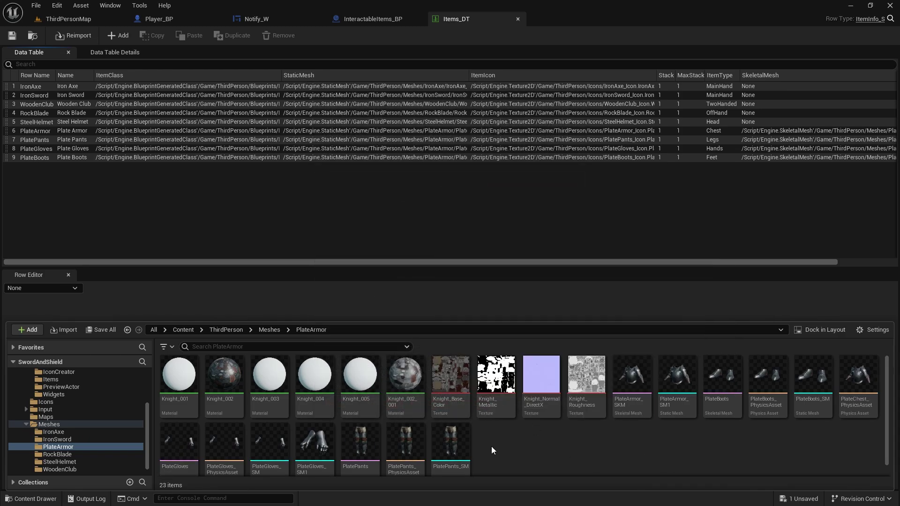
Step: Delete the old PlateGloves_SM static mesh and update the redirector references of the Meshes folder
{"action": "left_click", "coordinate": [269, 441]}
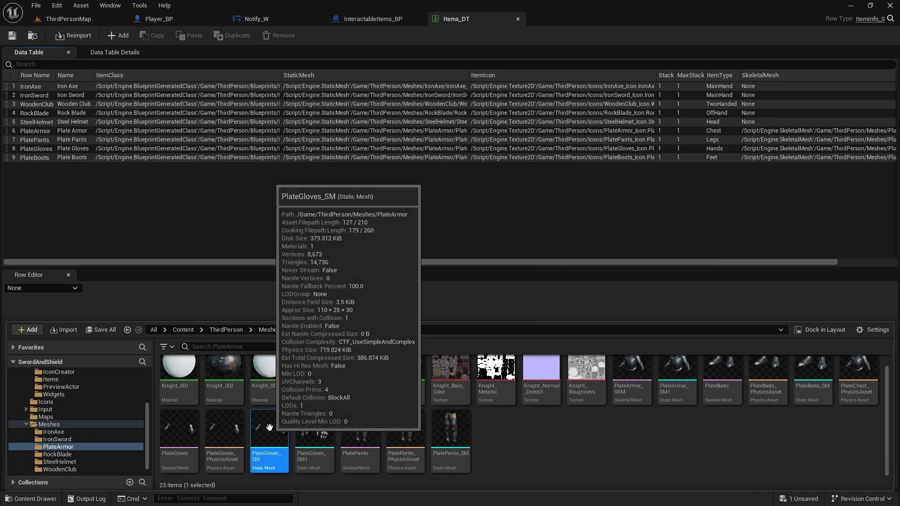
{"action": "key", "text": "Delete"}
{"action": "left_click", "coordinate": [450, 409]}
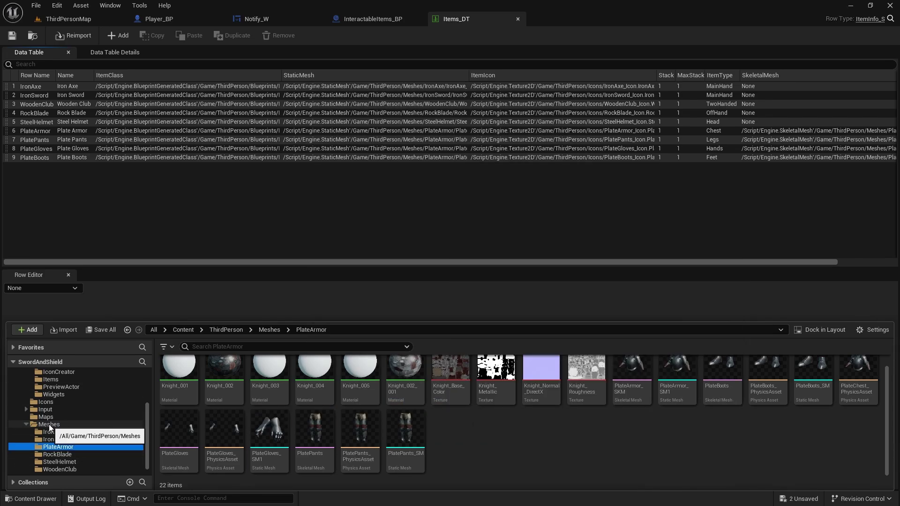
{"action": "right_click", "coordinate": [49, 424]}
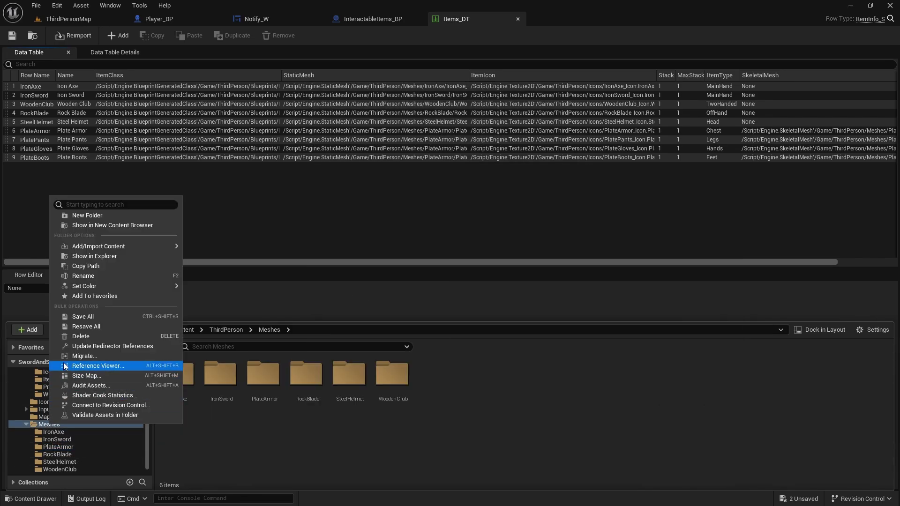
{"action": "left_click", "coordinate": [97, 347]}
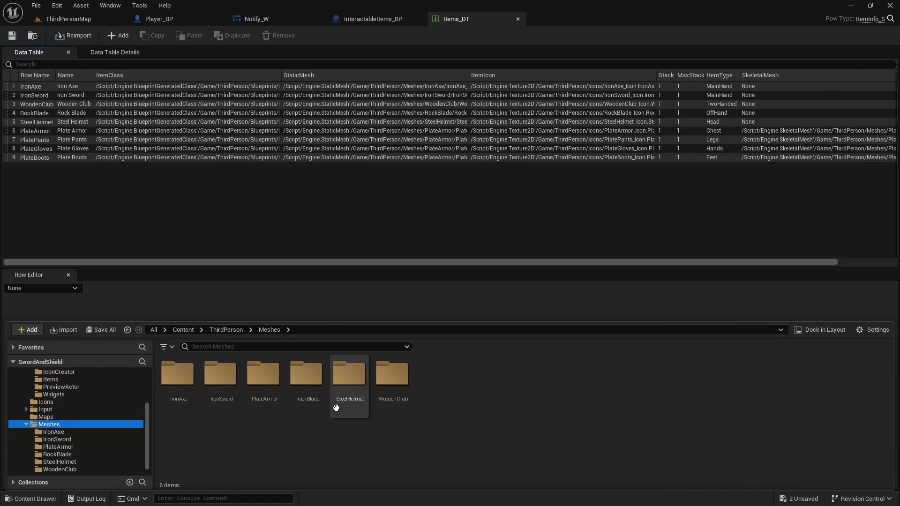
Step: Rename the PlateArmor_SM1 static mesh in the PlateArmor folder to PlateArmor_SM
{"action": "double_click", "coordinate": [263, 375]}
{"action": "left_click", "coordinate": [680, 413]}
{"action": "key", "text": "F2"}
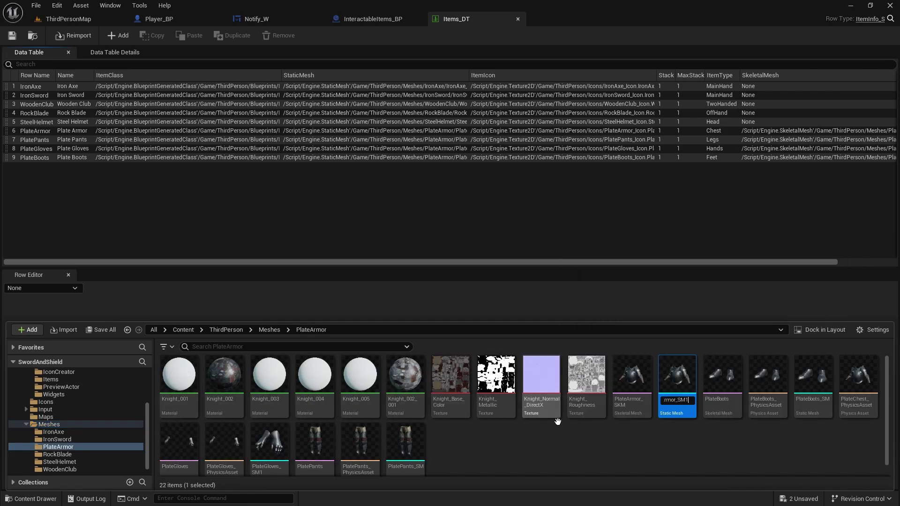
{"action": "key", "text": "Return"}
Step: Rename the PlateGloves_SM1 static mesh to PlateGloves_SM
{"action": "scroll", "coordinate": [435, 447], "scroll_direction": "down", "scroll_amount": 1}
{"action": "left_click", "coordinate": [278, 423]}
{"action": "key", "text": "F2"}
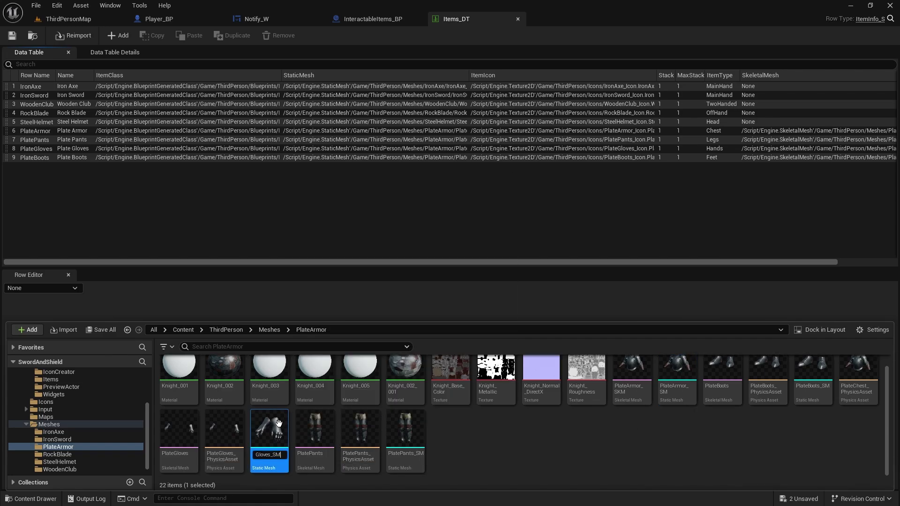
{"action": "key", "text": "Return"}
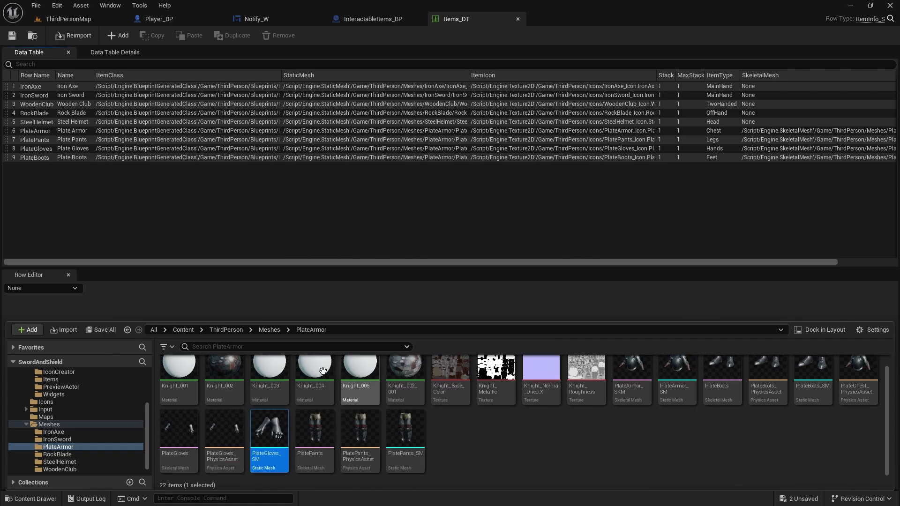
Step: Return to the ThirdPersonMap level and save all unsaved assets of the project
{"action": "left_click", "coordinate": [37, 49]}
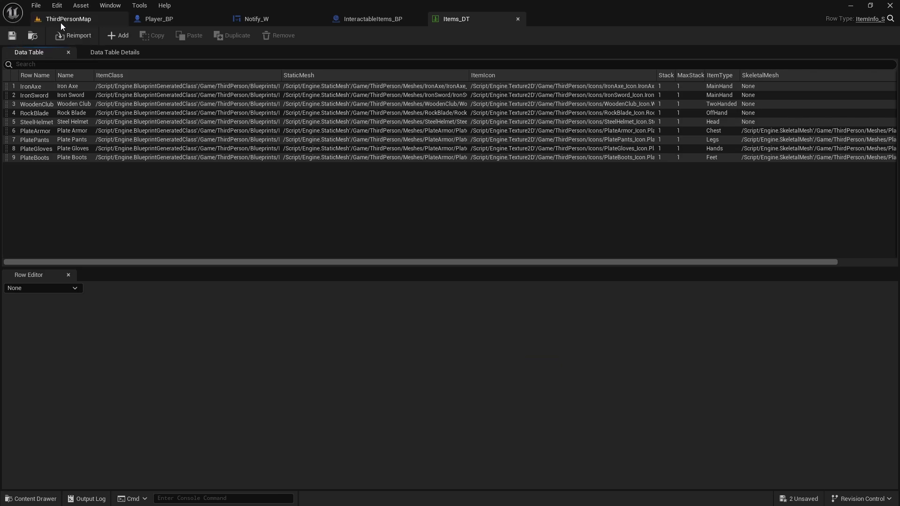
{"action": "left_click", "coordinate": [61, 21]}
{"action": "left_click", "coordinate": [42, 5]}
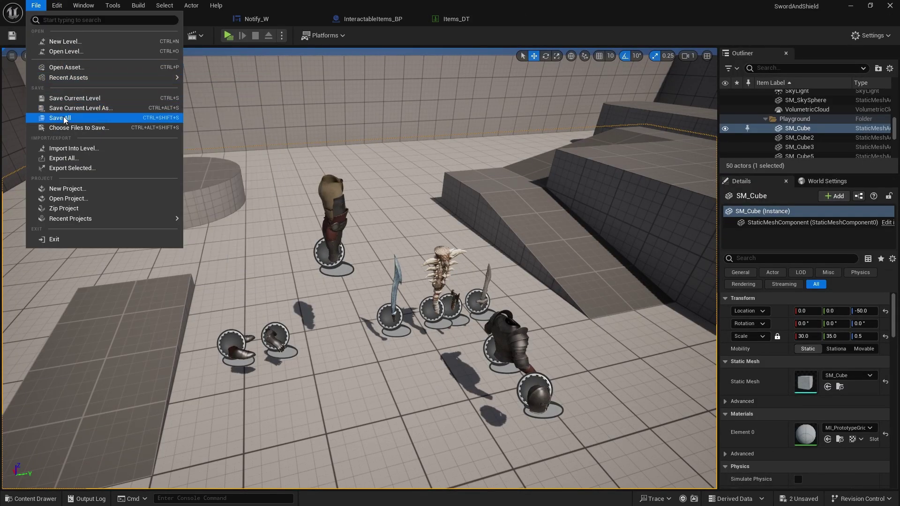
{"action": "left_click", "coordinate": [61, 116]}
Step: Play-test the level by running around and picking up the dropped items to check the pickups and loot notifications, and end the session
{"action": "left_click", "coordinate": [228, 36]}
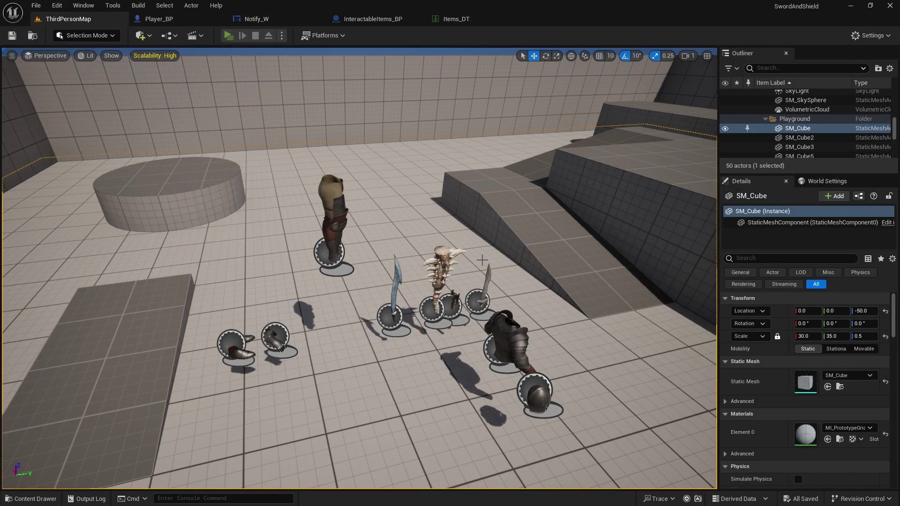
{"action": "left_click", "coordinate": [482, 260]}
{"action": "key", "text": "w"}
{"action": "key", "text": "e"}
{"action": "key", "text": "e"}
{"action": "key", "text": "w"}
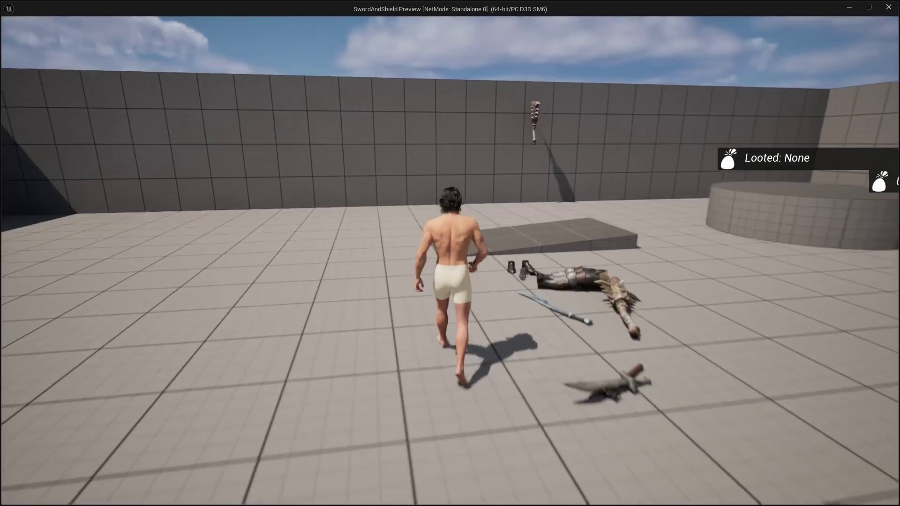
{"action": "key", "text": "e"}
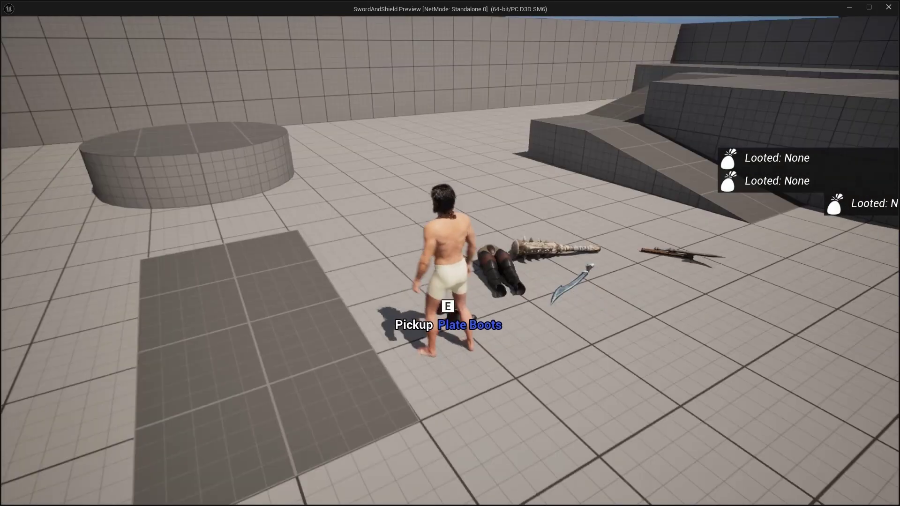
{"action": "key", "text": "e"}
{"action": "key", "text": "e"}
{"action": "key", "text": "e"}
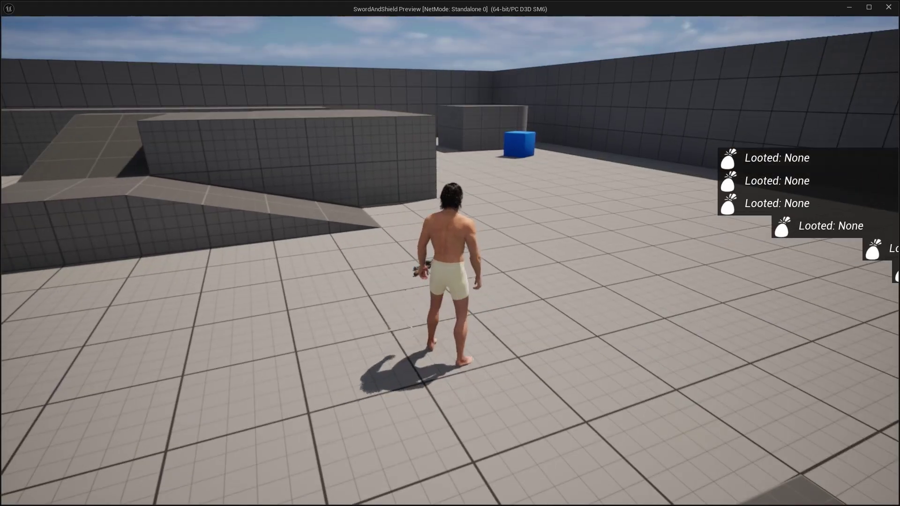
{"action": "key", "text": "w"}
{"action": "key", "text": "e"}
{"action": "key", "text": "e"}
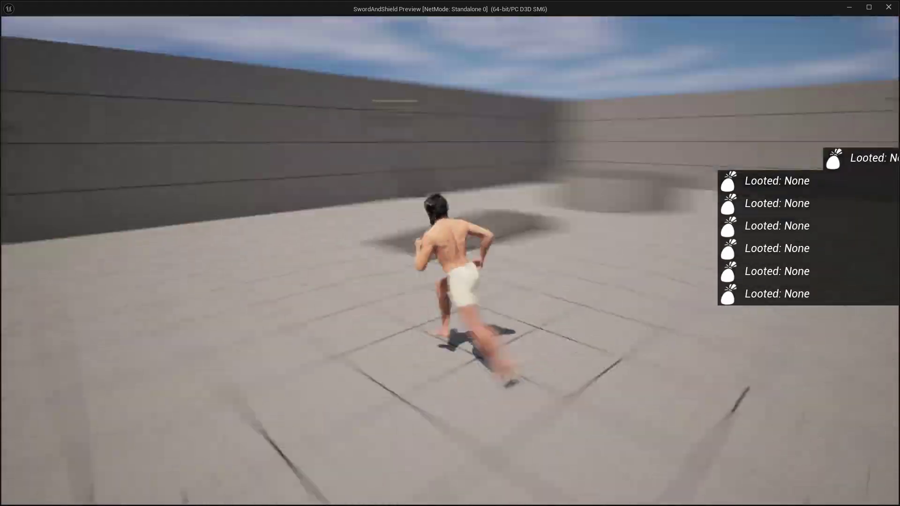
{"action": "key", "text": "Escape"}
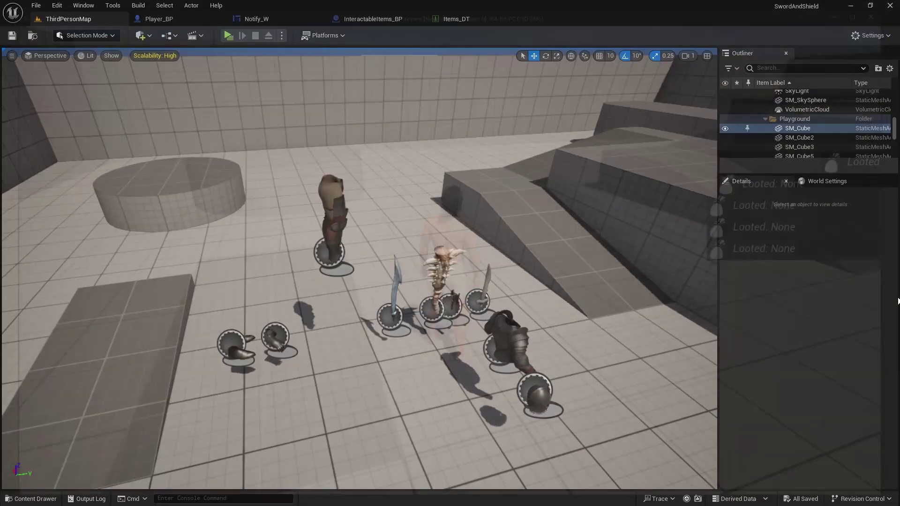
{"action": "mouse_move", "coordinate": [388, 203]}
{"action": "right_mouse_down"}
{"action": "mouse_move", "coordinate": [375, 159]}
{"action": "mouse_move", "coordinate": [393, 211]}
{"action": "right_mouse_up"}
{"action": "key", "text": "s"}
{"action": "key", "text": "w"}
{"action": "right_click", "coordinate": [397, 281]}
{"action": "left_click", "coordinate": [289, 135]}
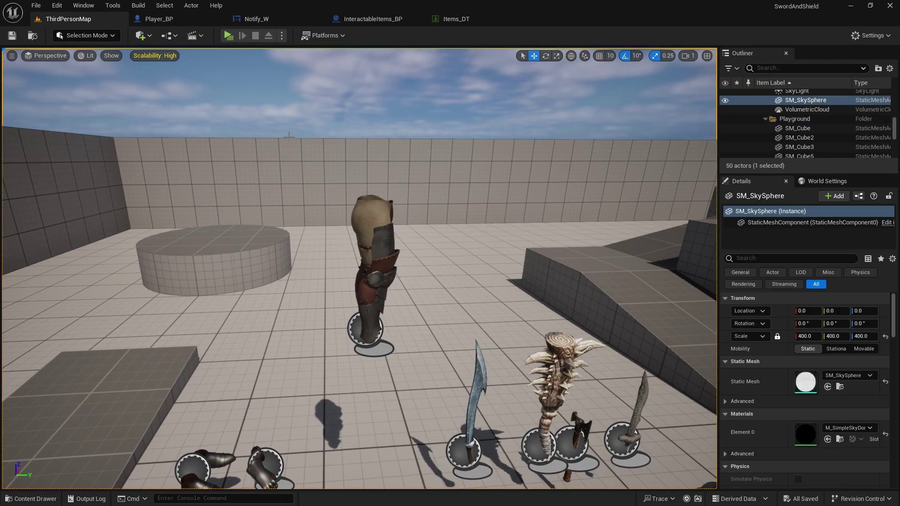